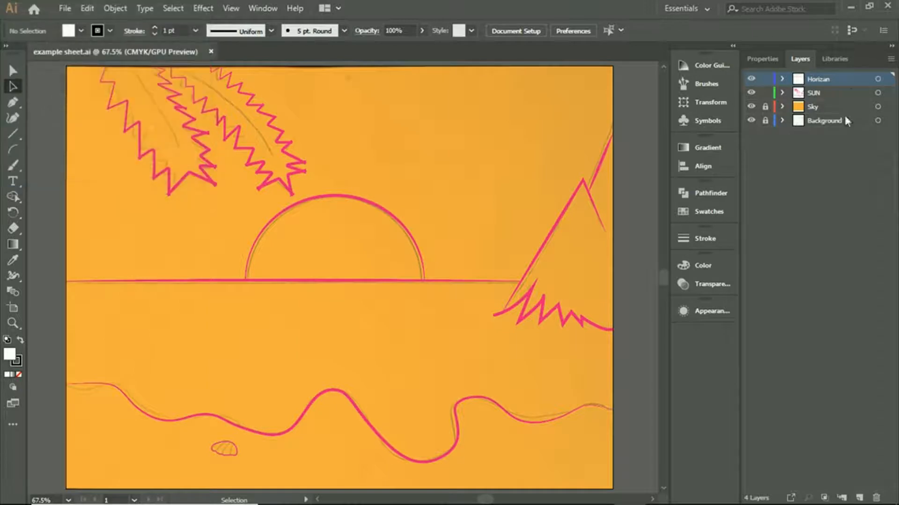
- Start a wave line with the Curvature tool from the artboard's left edge below the horizon, and set its fill to none
{"action": "left_click", "coordinate": [13, 118]}
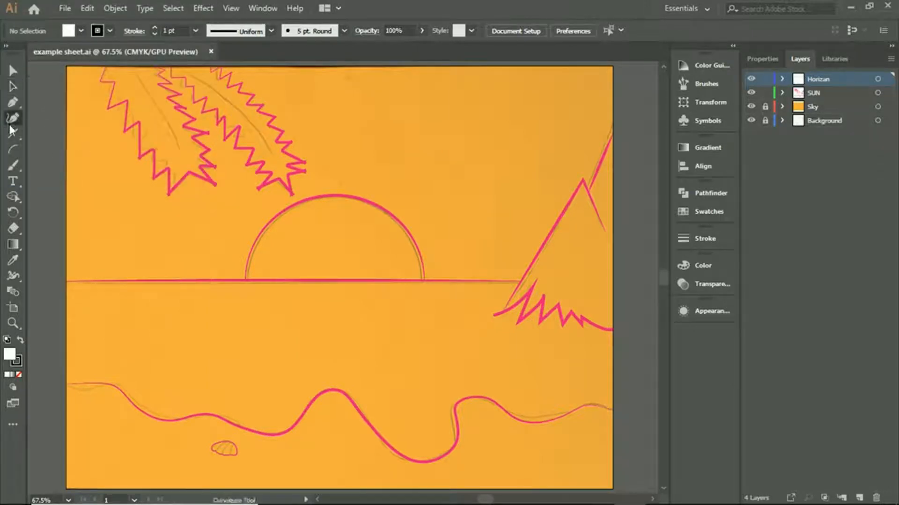
{"action": "left_click", "coordinate": [66, 315]}
{"action": "left_click", "coordinate": [134, 339]}
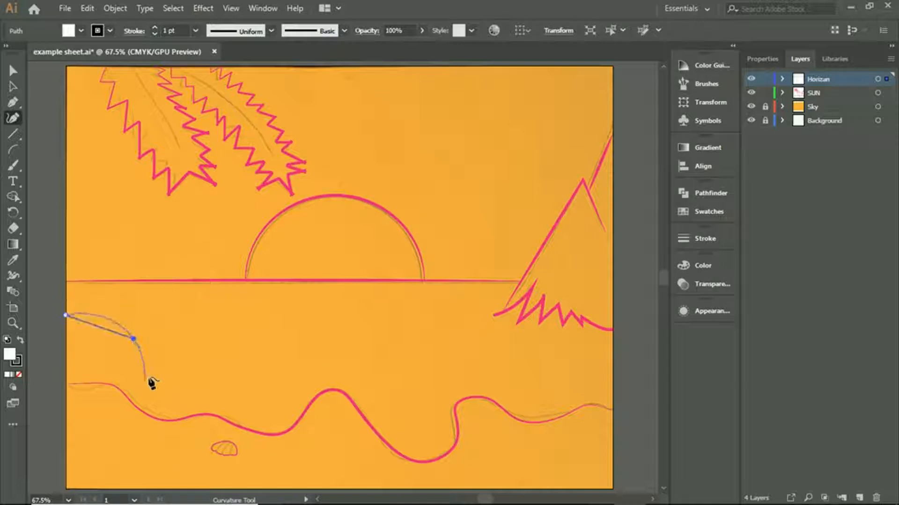
{"action": "left_click", "coordinate": [150, 369]}
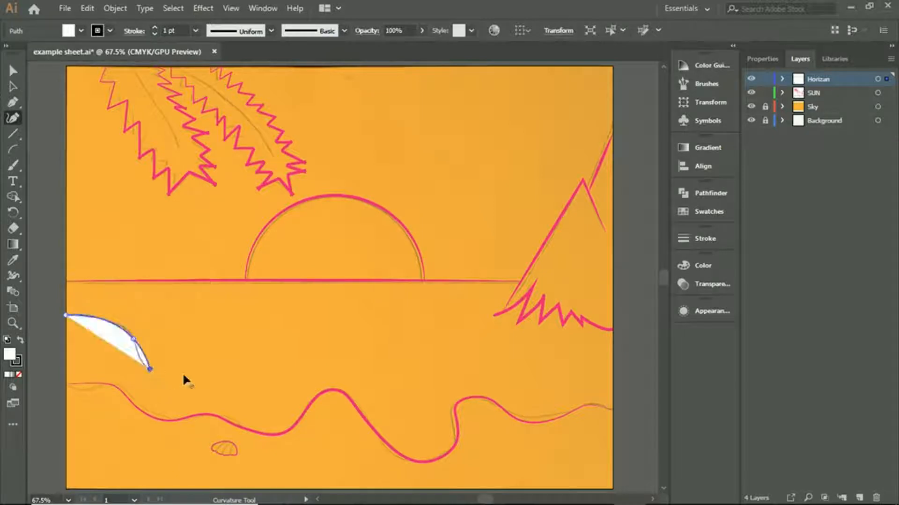
{"action": "left_click", "coordinate": [764, 63]}
{"action": "left_click", "coordinate": [746, 203]}
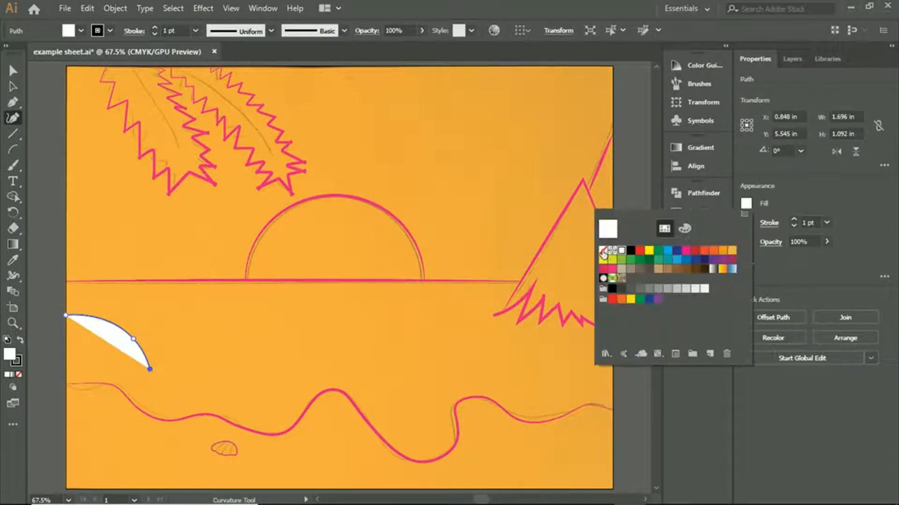
{"action": "left_click", "coordinate": [603, 253]}
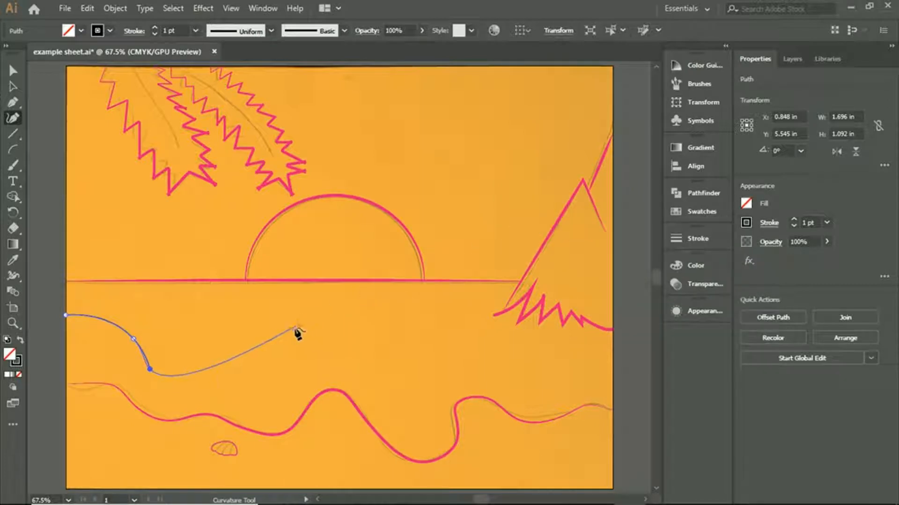
- Continue the wave line in alternating crests and troughs to the artboard's right edge, ending the path and deselecting it
{"action": "left_click", "coordinate": [284, 338]}
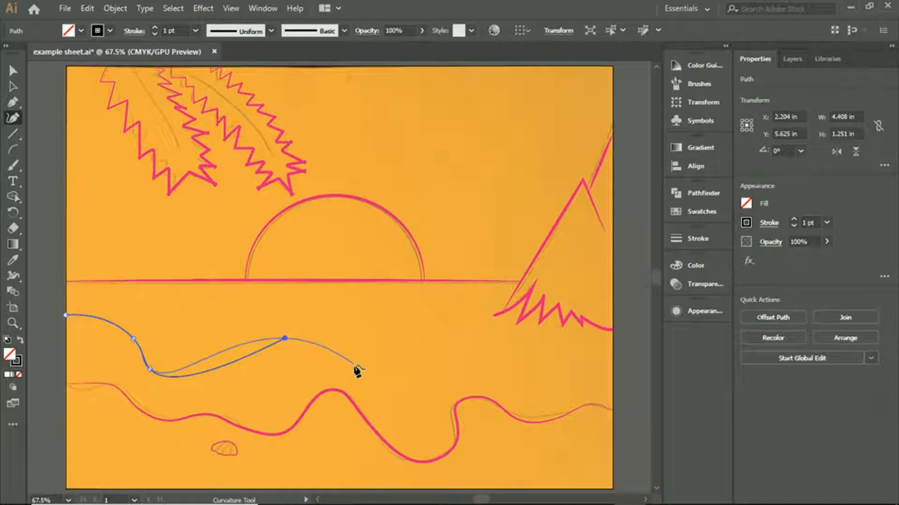
{"action": "left_click", "coordinate": [387, 362]}
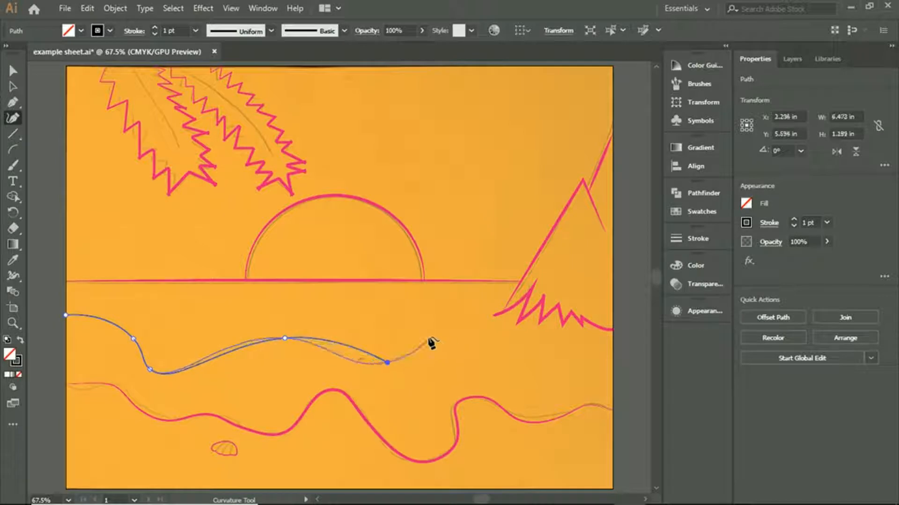
{"action": "left_click", "coordinate": [410, 336]}
{"action": "left_click", "coordinate": [456, 347]}
{"action": "left_click", "coordinate": [514, 368]}
{"action": "left_click", "coordinate": [530, 349]}
{"action": "left_click", "coordinate": [557, 354]}
{"action": "left_click", "coordinate": [615, 356]}
{"action": "left_click", "coordinate": [13, 87]}
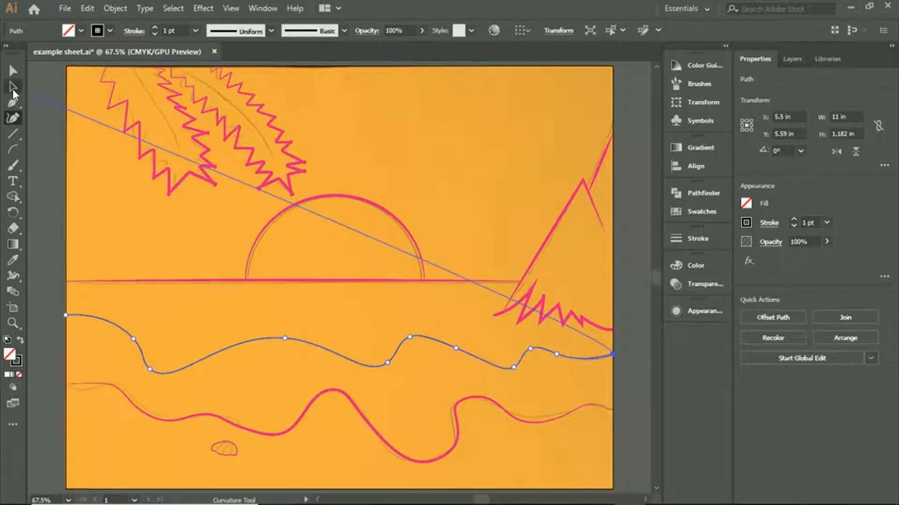
{"action": "left_click", "coordinate": [69, 174]}
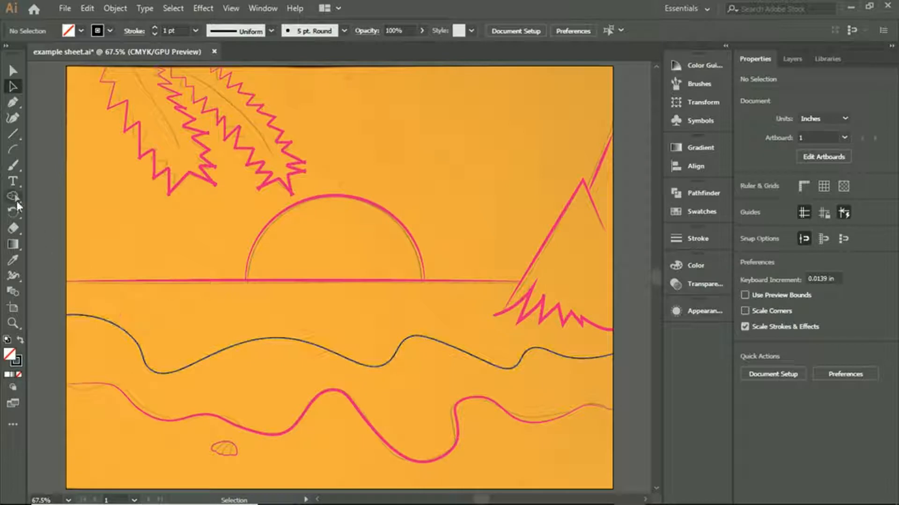
- Start a second wave line from the left edge just below the horizon and undo the misplaced anchor points
{"action": "left_click", "coordinate": [12, 118]}
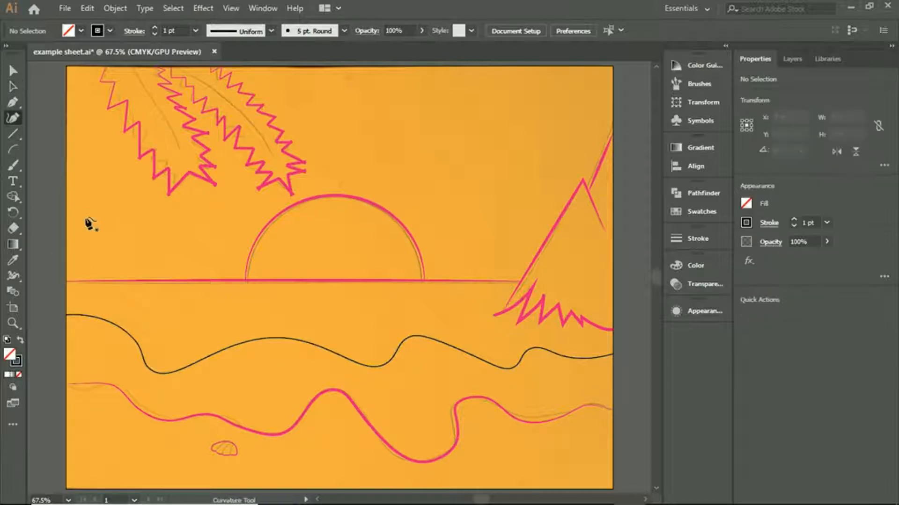
{"action": "left_click", "coordinate": [66, 288]}
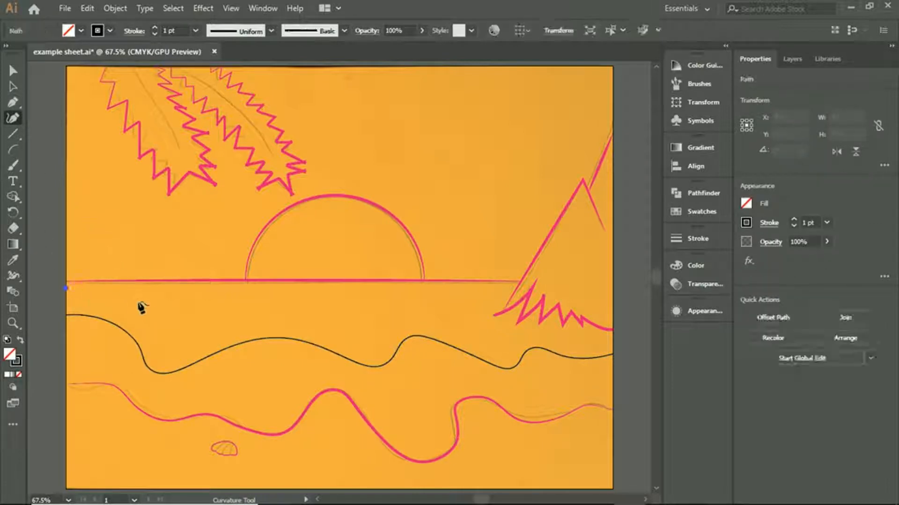
{"action": "left_click", "coordinate": [148, 310]}
{"action": "left_click", "coordinate": [159, 326]}
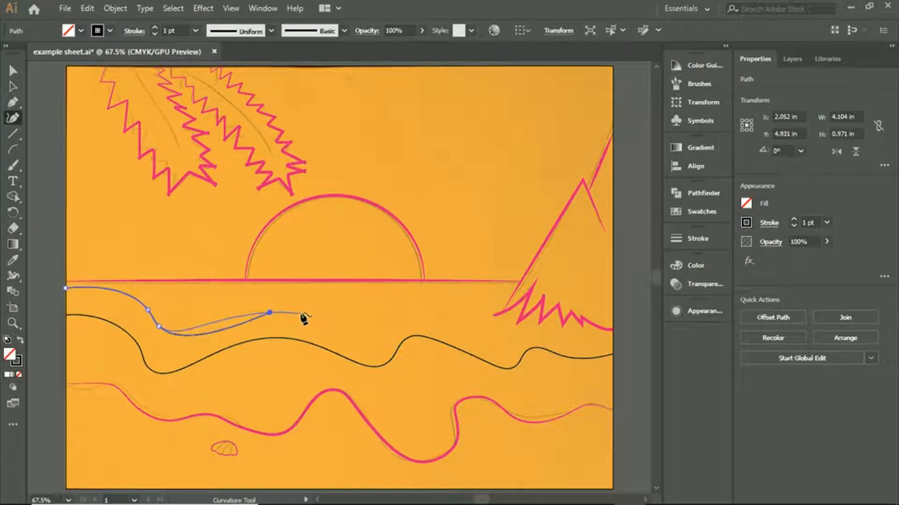
{"action": "key", "text": "ctrl"}
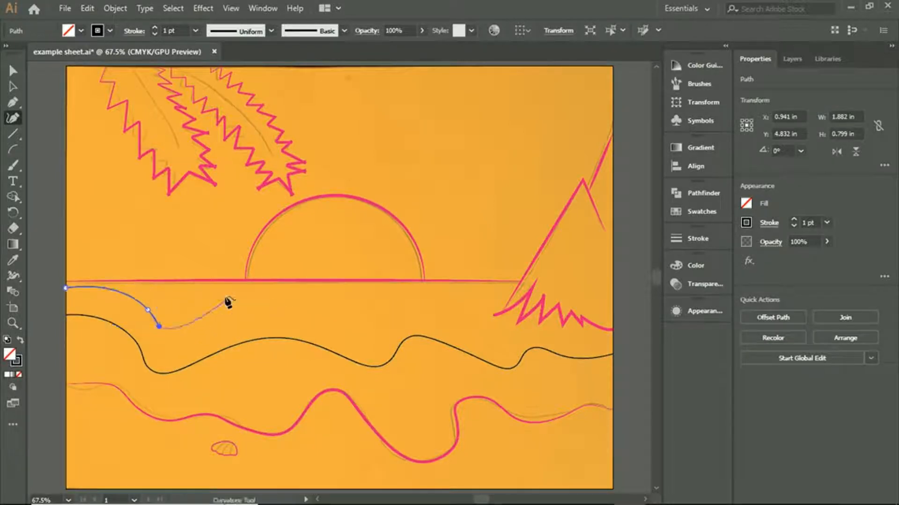
{"action": "key", "text": "ctrl+z"}
- Extend the upper wave line in gentle crests and troughs between the horizon and the lower wave, up to the mountain's base
{"action": "left_click", "coordinate": [208, 298]}
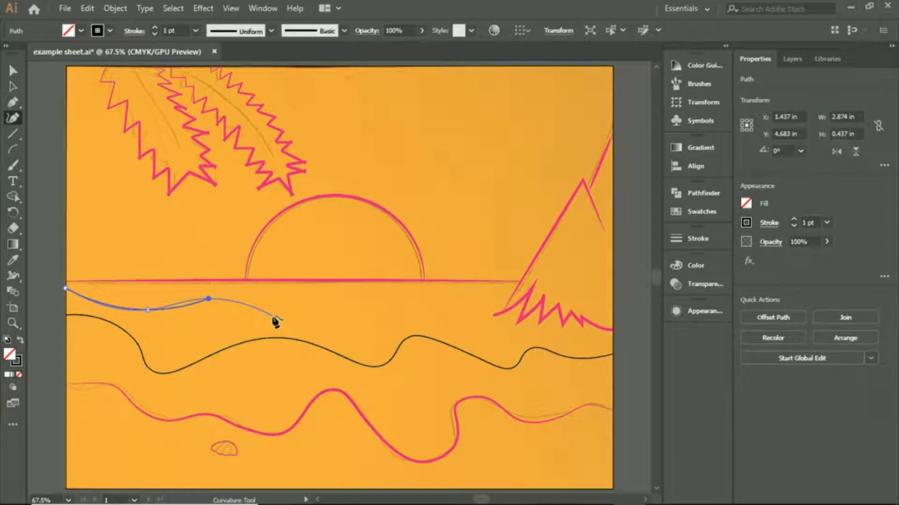
{"action": "left_click", "coordinate": [272, 317]}
{"action": "left_click", "coordinate": [380, 306]}
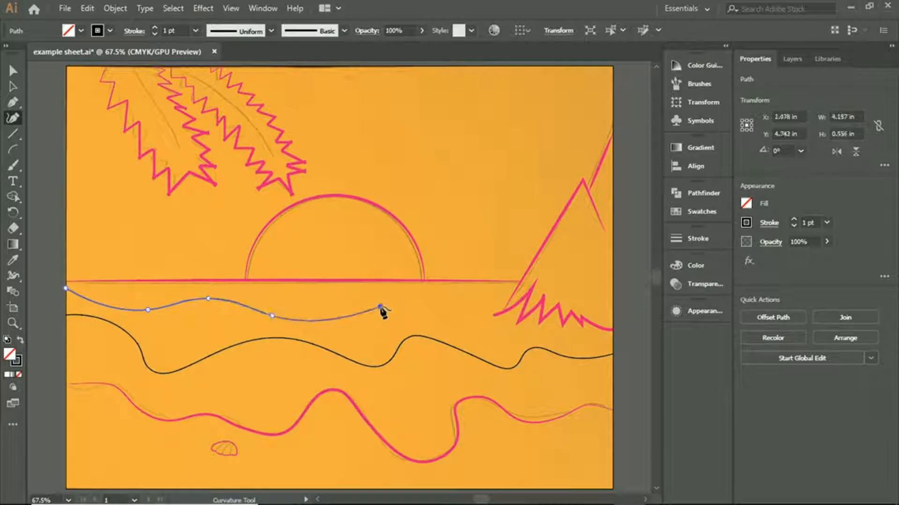
{"action": "left_click", "coordinate": [418, 297]}
{"action": "left_click", "coordinate": [454, 319]}
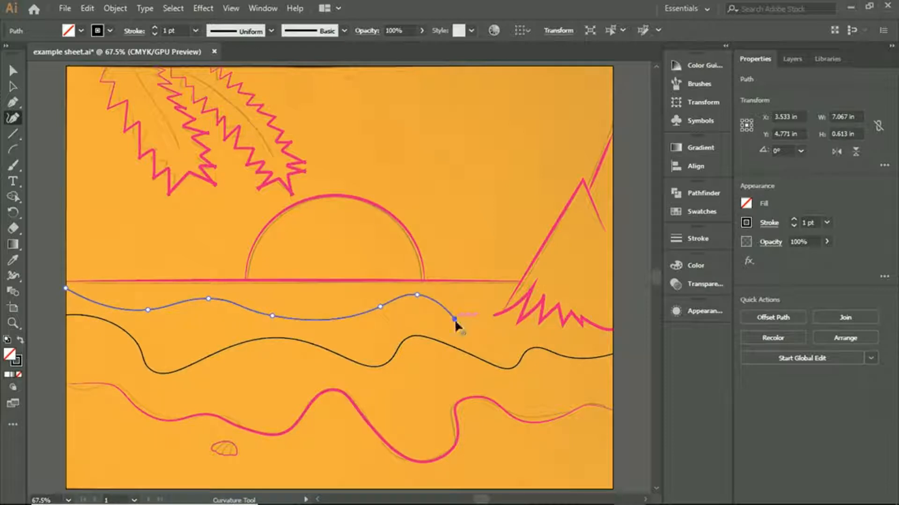
{"action": "left_click", "coordinate": [490, 296]}
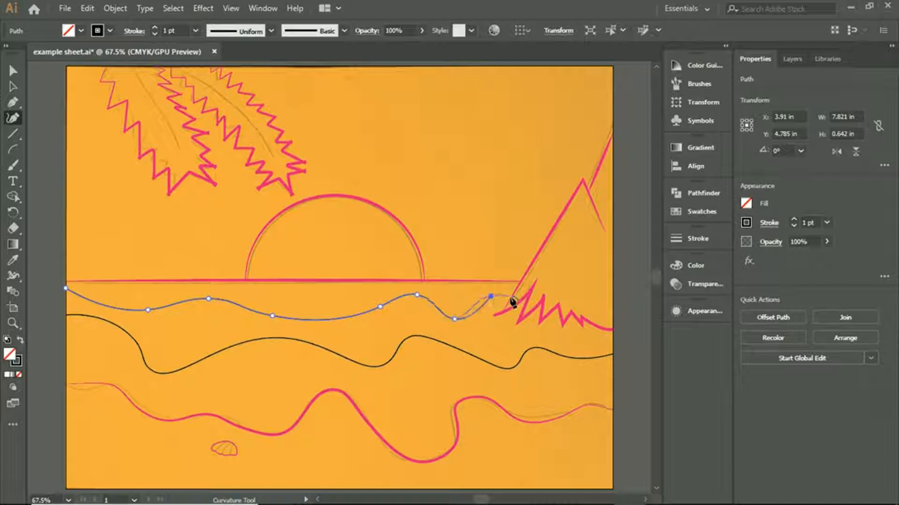
- Lock the SUN layer and end the upper wave line at the mountain's slope, leaving nothing selected
{"action": "left_click", "coordinate": [794, 59]}
{"action": "left_click", "coordinate": [765, 93]}
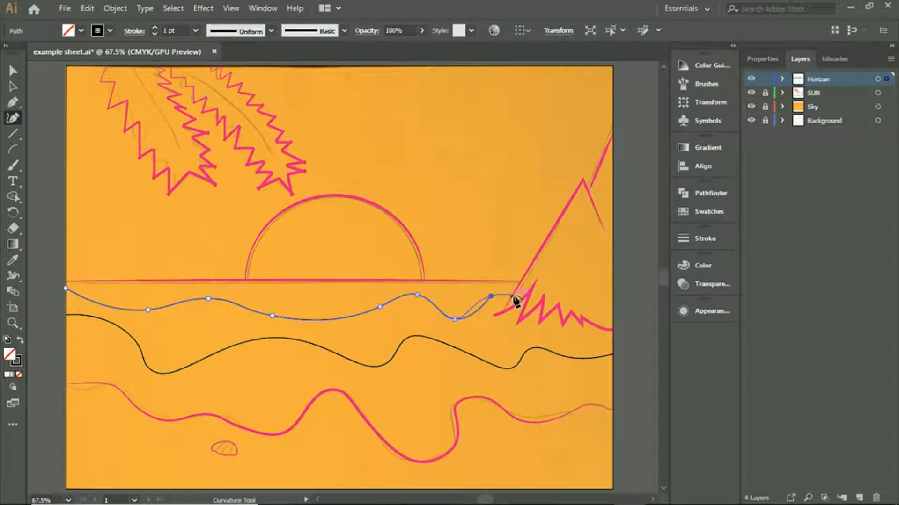
{"action": "left_click", "coordinate": [513, 296]}
{"action": "left_click", "coordinate": [13, 85]}
{"action": "left_click", "coordinate": [14, 85]}
{"action": "left_click", "coordinate": [625, 200]}
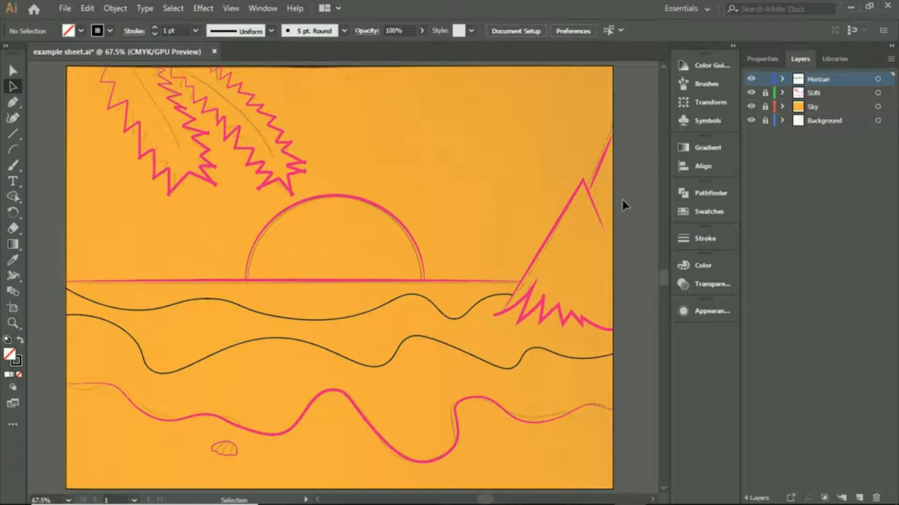
- Select both wave lines and set their stroke to none
{"action": "left_click", "coordinate": [310, 321]}
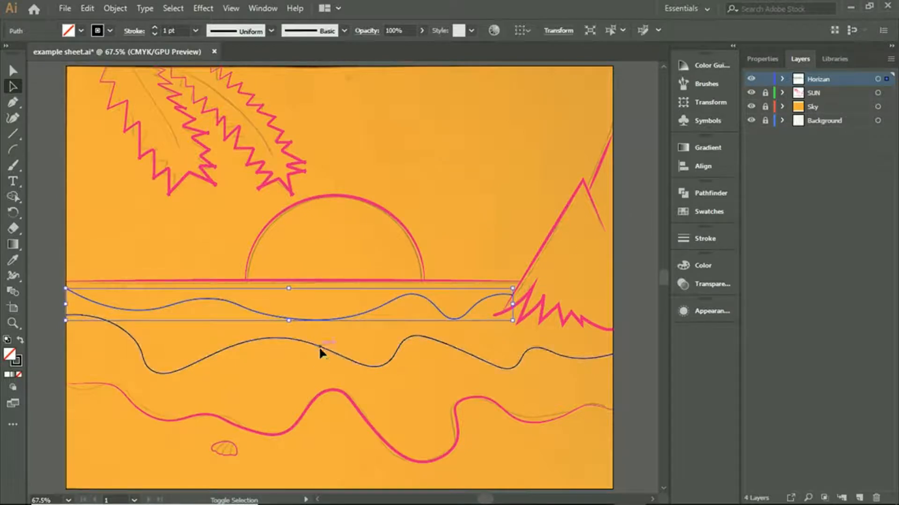
{"action": "left_click", "coordinate": [318, 346], "text": "shift"}
{"action": "left_click", "coordinate": [763, 60]}
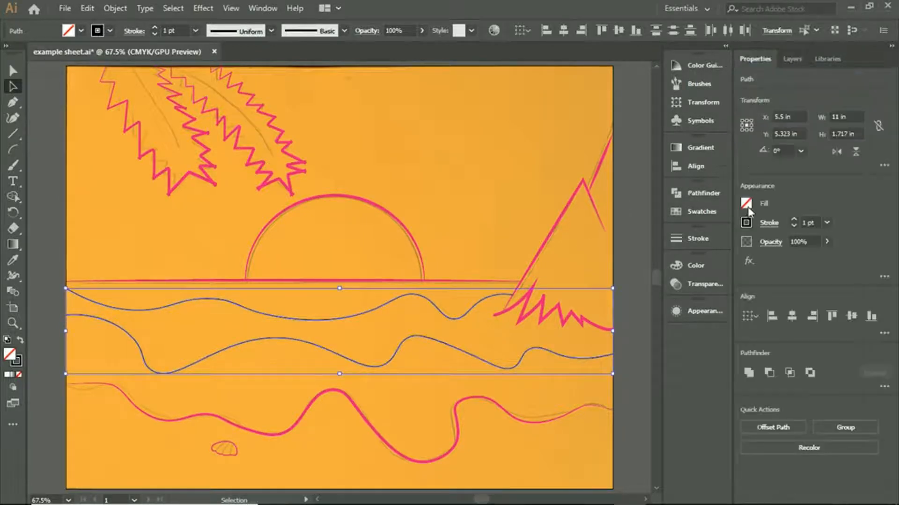
{"action": "left_click", "coordinate": [749, 227]}
{"action": "left_click", "coordinate": [605, 272]}
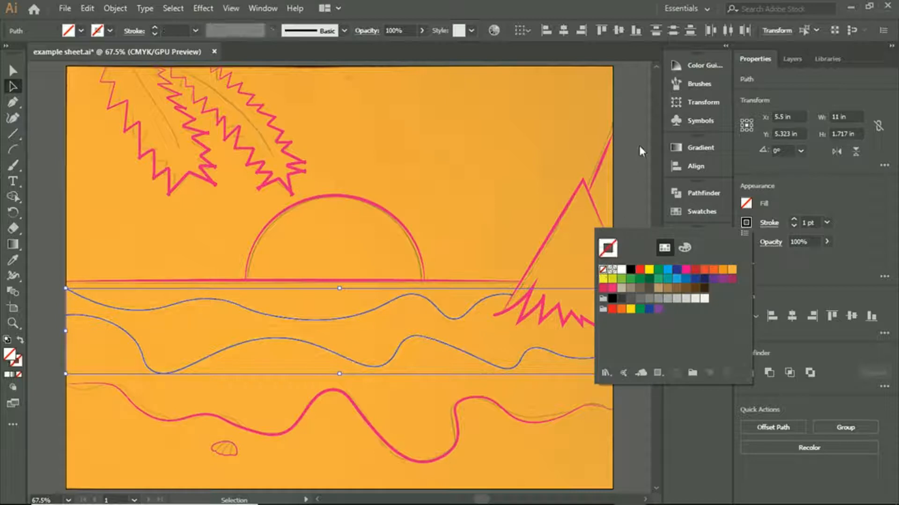
- Add the horizon line to the selection and unlock the SUN and Sky layers
{"action": "left_click", "coordinate": [409, 281], "text": "shift"}
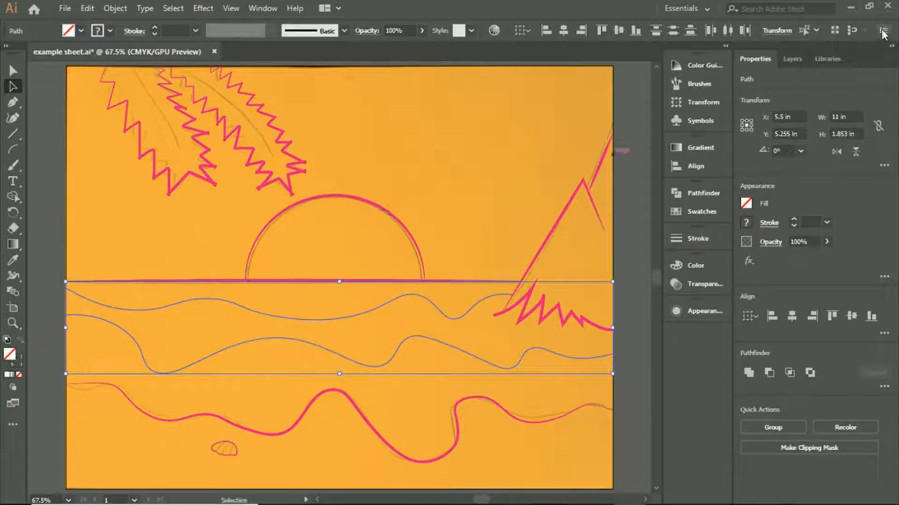
{"action": "left_click", "coordinate": [792, 59]}
{"action": "left_click", "coordinate": [765, 93]}
{"action": "left_click", "coordinate": [765, 107]}
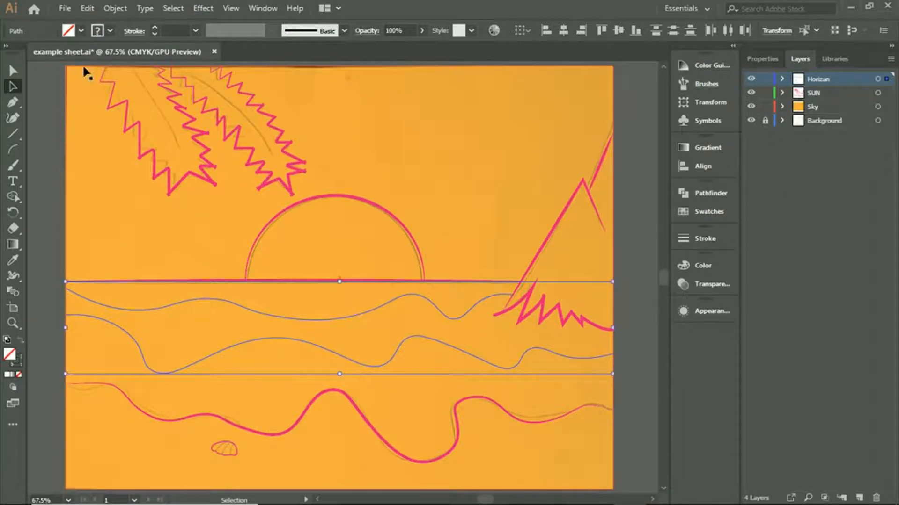
{"action": "left_click_drag", "start_coordinate": [43, 68], "coordinate": [552, 446]}
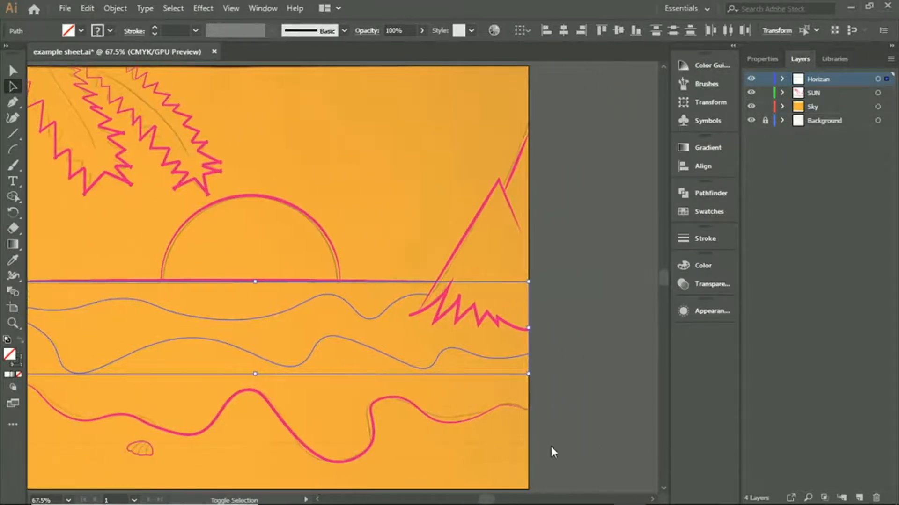
{"action": "left_click_drag", "start_coordinate": [570, 499], "coordinate": [572, 496]}
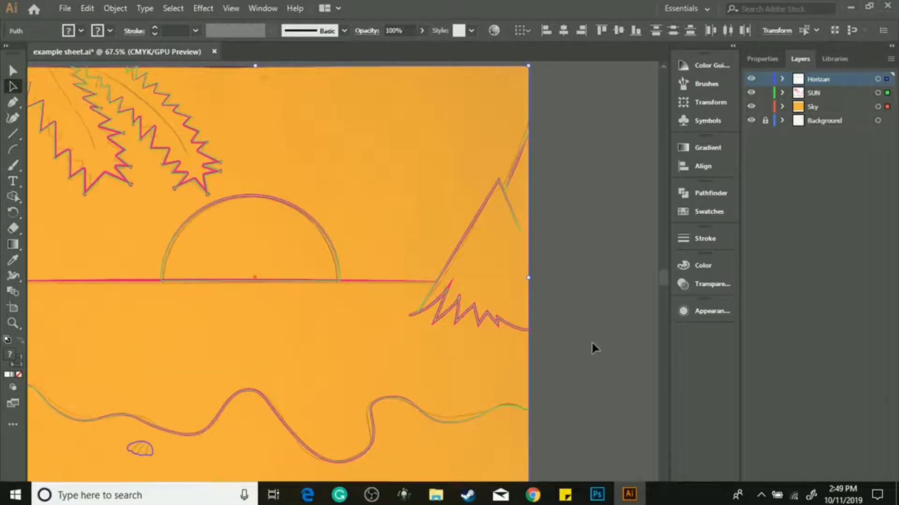
{"action": "left_click_drag", "start_coordinate": [489, 500], "coordinate": [481, 497]}
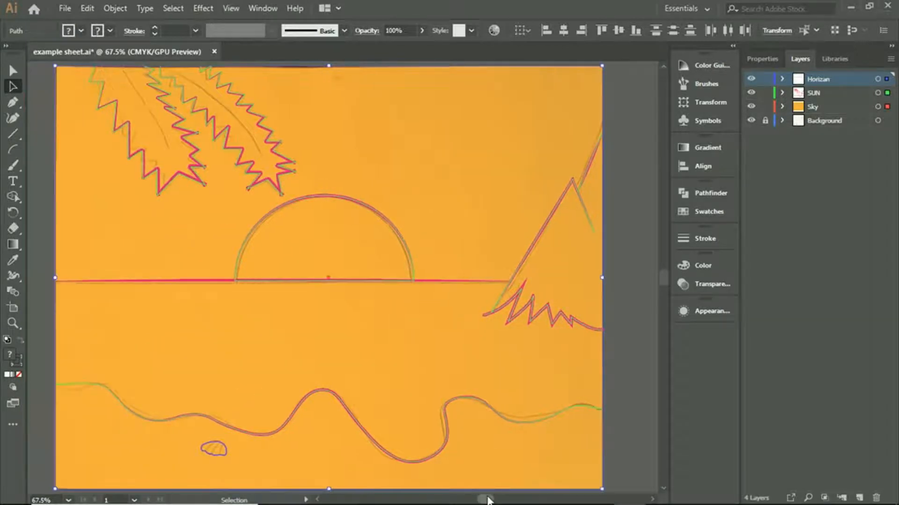
{"action": "left_click", "coordinate": [51, 303]}
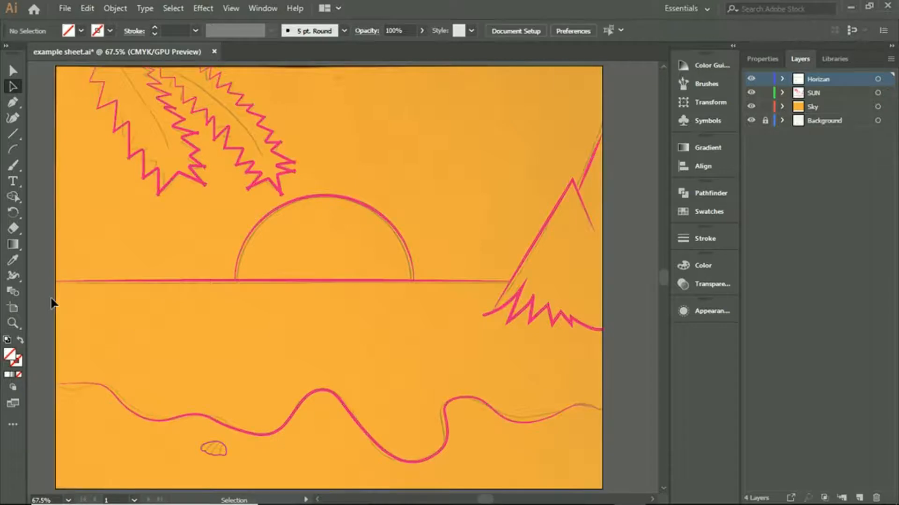
- Select all the artwork for the Shape Builder tool and open the fill colour swatches
{"action": "key", "text": "ctrl+a"}
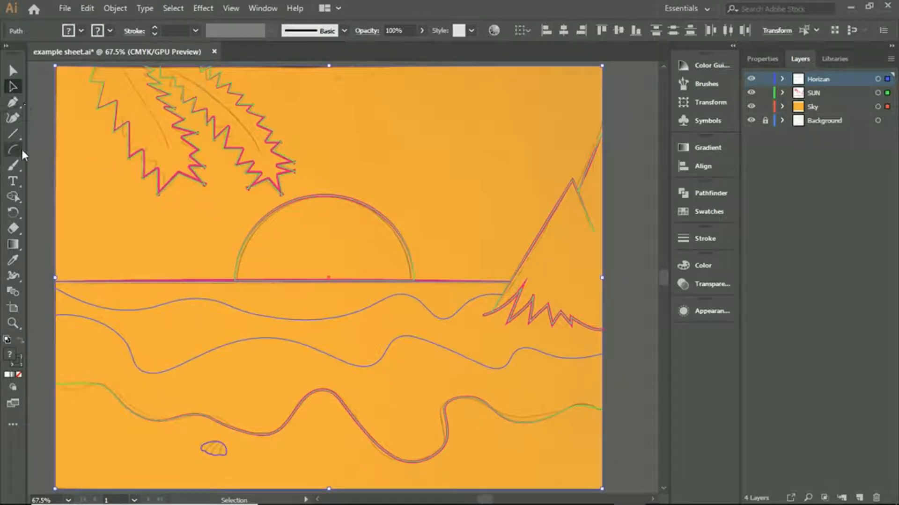
{"action": "left_click", "coordinate": [18, 195]}
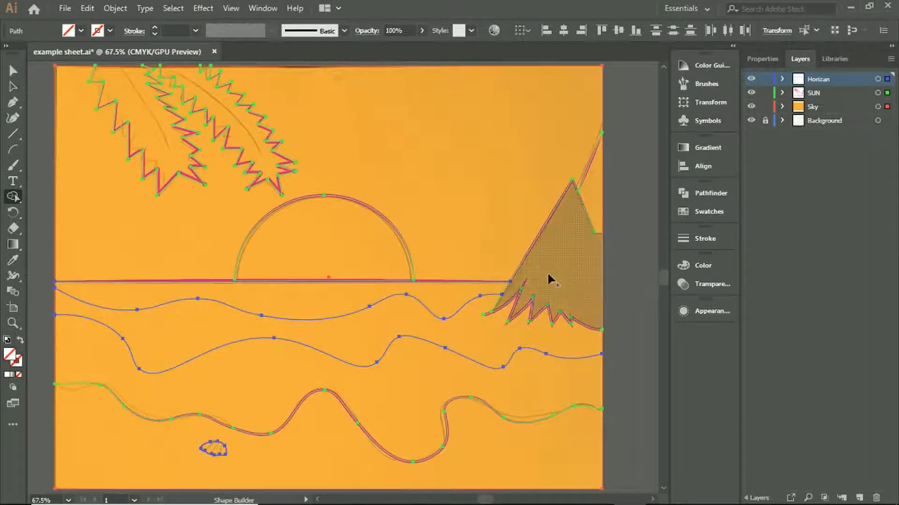
{"action": "left_click", "coordinate": [755, 57]}
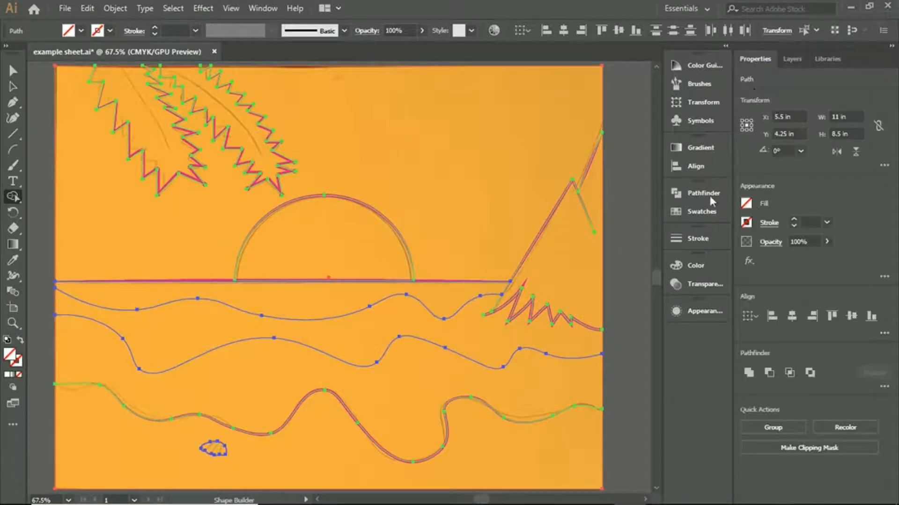
{"action": "left_click", "coordinate": [746, 203]}
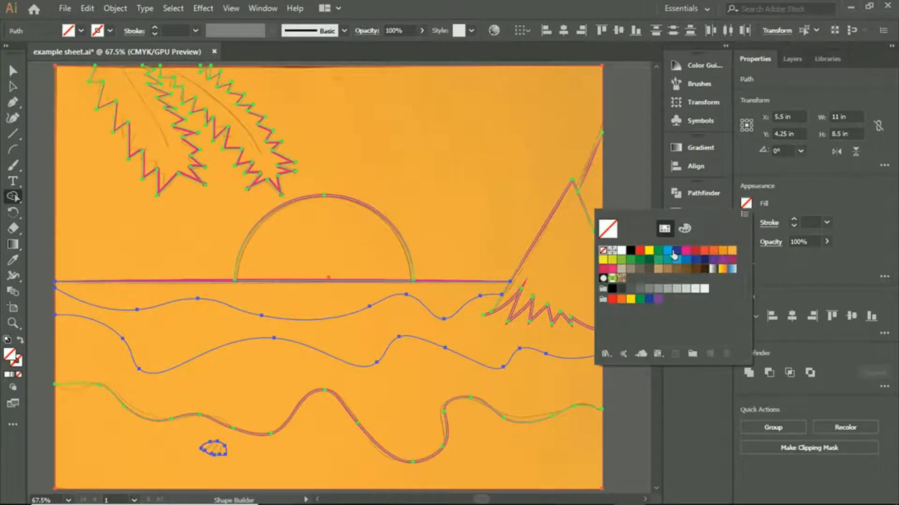
{"action": "left_click", "coordinate": [631, 251]}
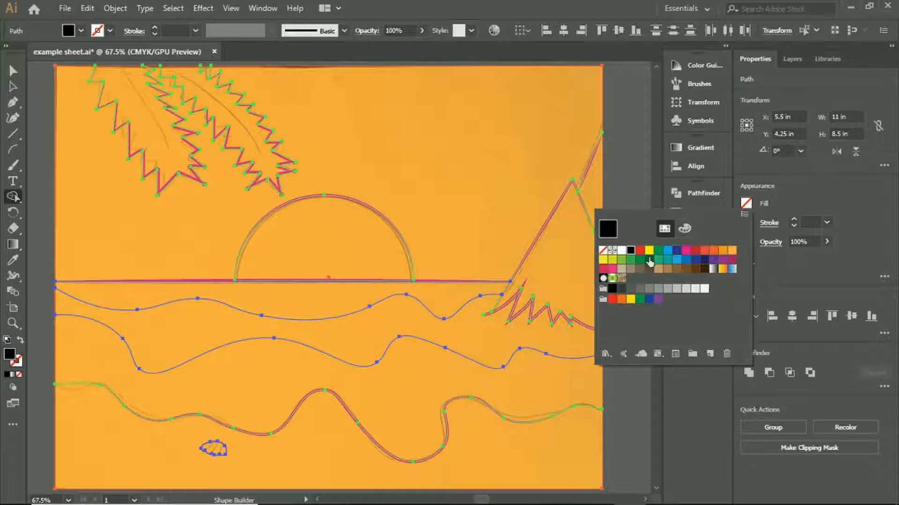
{"action": "left_click", "coordinate": [686, 250]}
{"action": "left_click", "coordinate": [695, 251]}
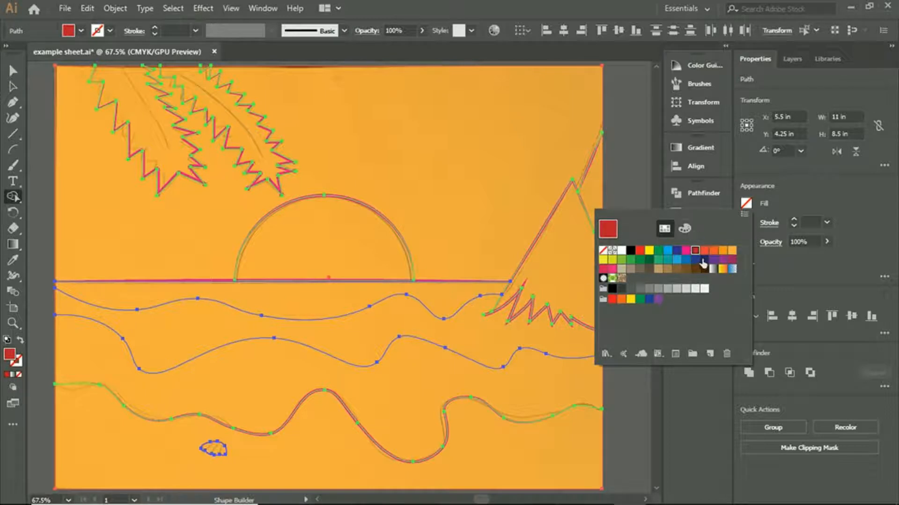
{"action": "left_click", "coordinate": [713, 250]}
{"action": "left_click", "coordinate": [732, 250]}
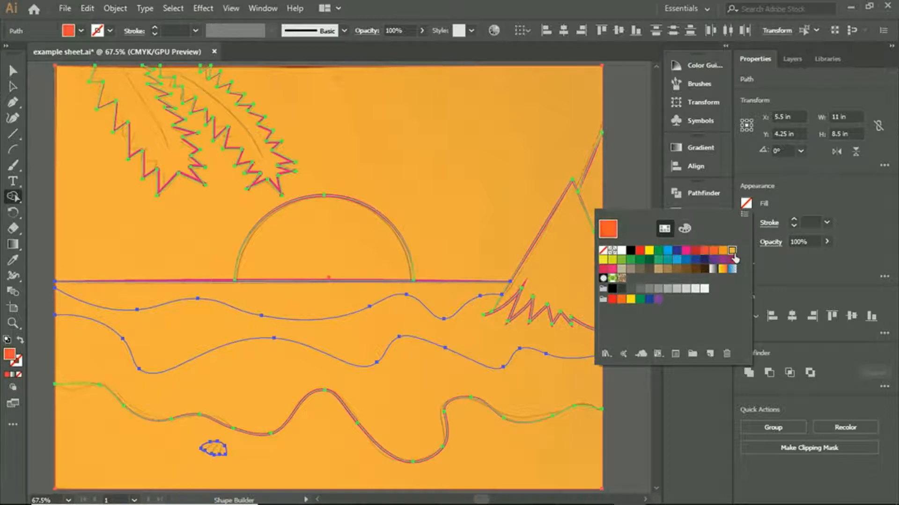
- Redefine the purple C=50 M=100 swatch as C=18 M=49 Y=100 K=0 and build the band between the horizon and upper wave line with it
{"action": "double_click", "coordinate": [722, 261]}
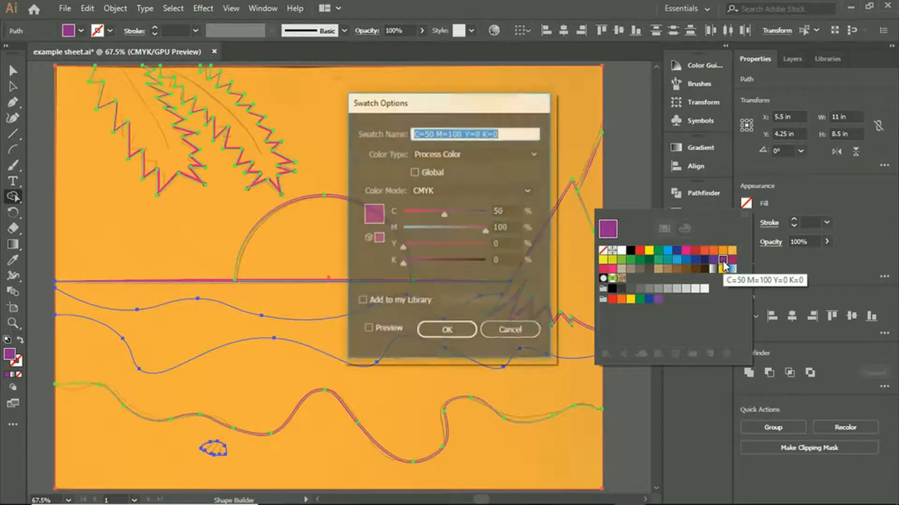
{"action": "mouse_move", "coordinate": [444, 216]}
{"action": "left_mouse_down"}
{"action": "mouse_move", "coordinate": [414, 217]}
{"action": "mouse_move", "coordinate": [451, 217]}
{"action": "left_mouse_up"}
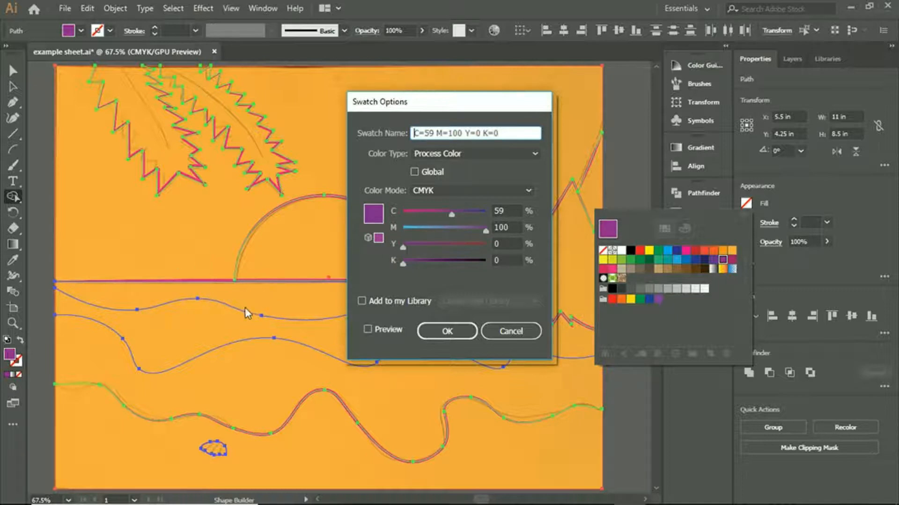
{"action": "left_click_drag", "start_coordinate": [451, 213], "coordinate": [418, 213]}
{"action": "left_click_drag", "start_coordinate": [476, 229], "coordinate": [448, 230]}
{"action": "left_click_drag", "start_coordinate": [401, 249], "coordinate": [503, 246]}
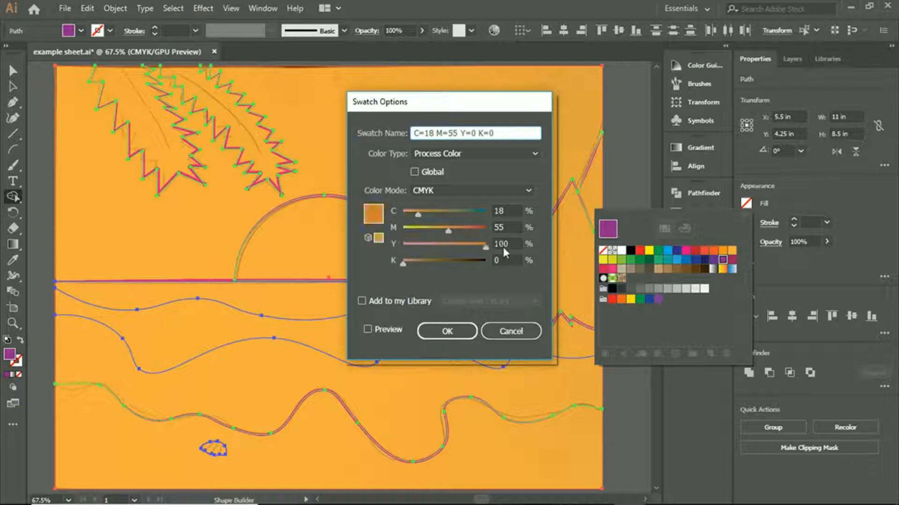
{"action": "left_click_drag", "start_coordinate": [446, 230], "coordinate": [453, 229]}
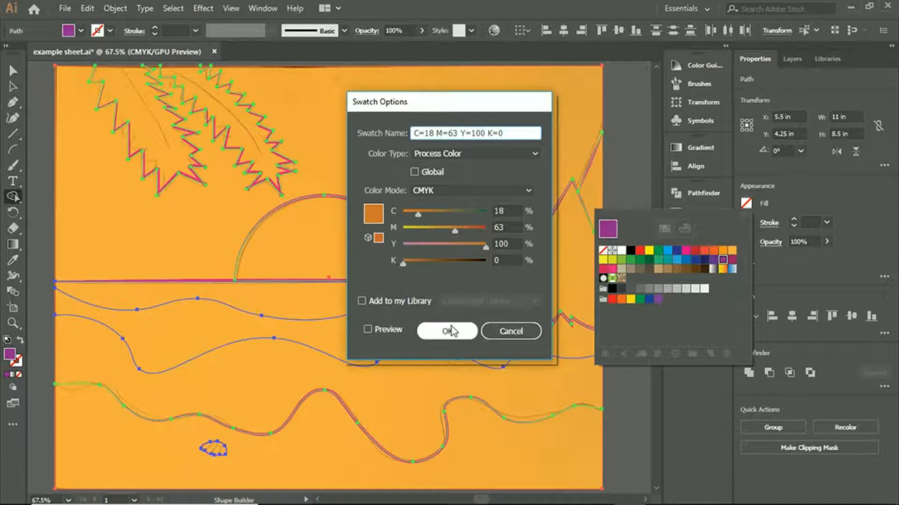
{"action": "mouse_move", "coordinate": [457, 231]}
{"action": "left_mouse_down"}
{"action": "mouse_move", "coordinate": [466, 231]}
{"action": "mouse_move", "coordinate": [445, 231]}
{"action": "left_mouse_up"}
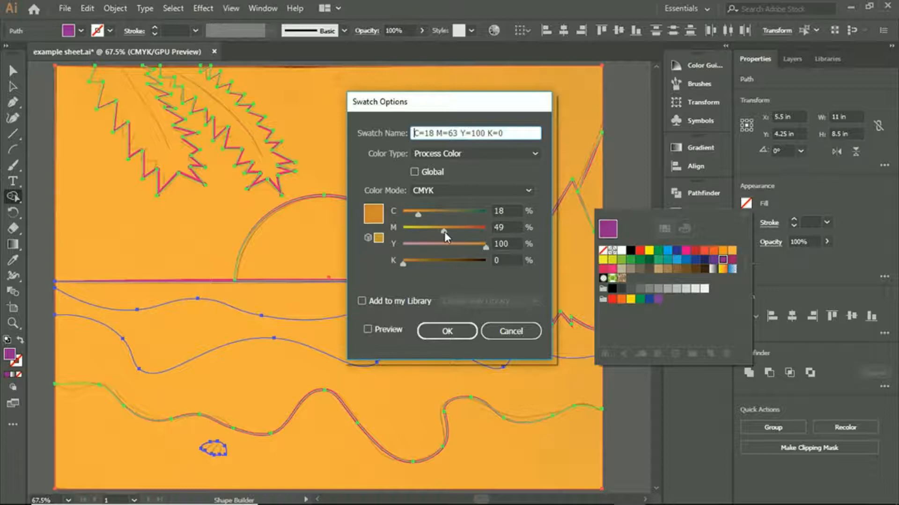
{"action": "left_click", "coordinate": [442, 327]}
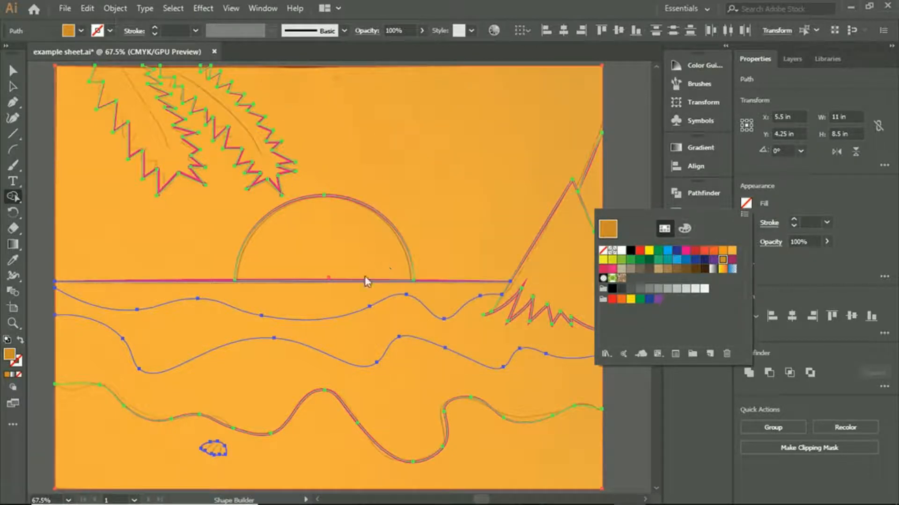
{"action": "left_click", "coordinate": [350, 286]}
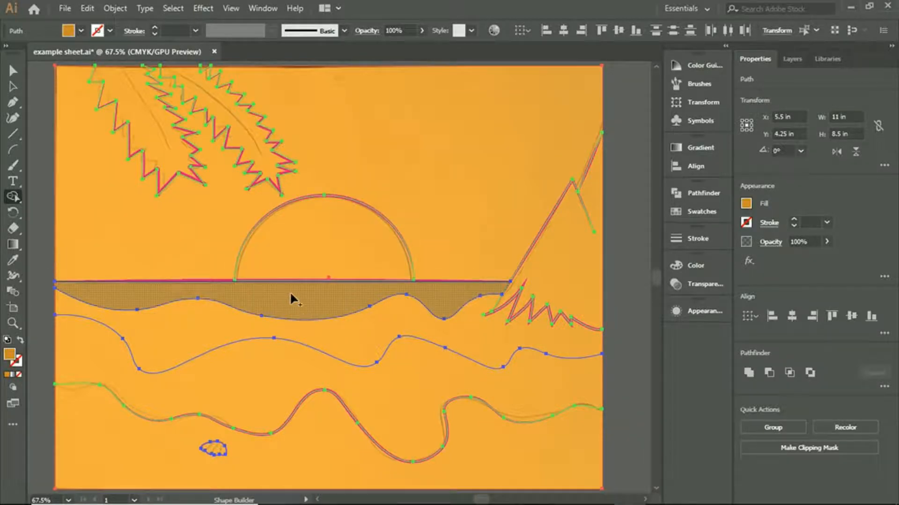
{"action": "left_click", "coordinate": [291, 294]}
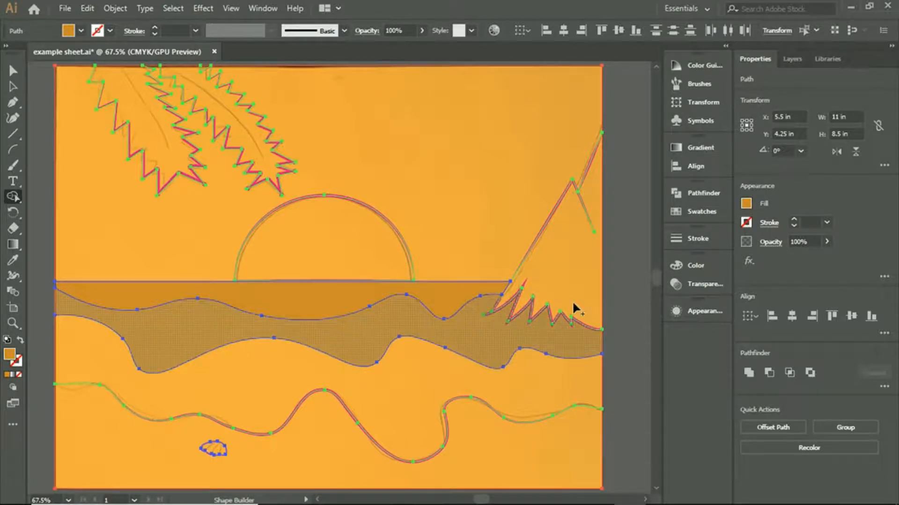
- Change the CMYK Magenta swatch to C=3 M=91 and build the band between the two wave lines with it
{"action": "left_click", "coordinate": [745, 204]}
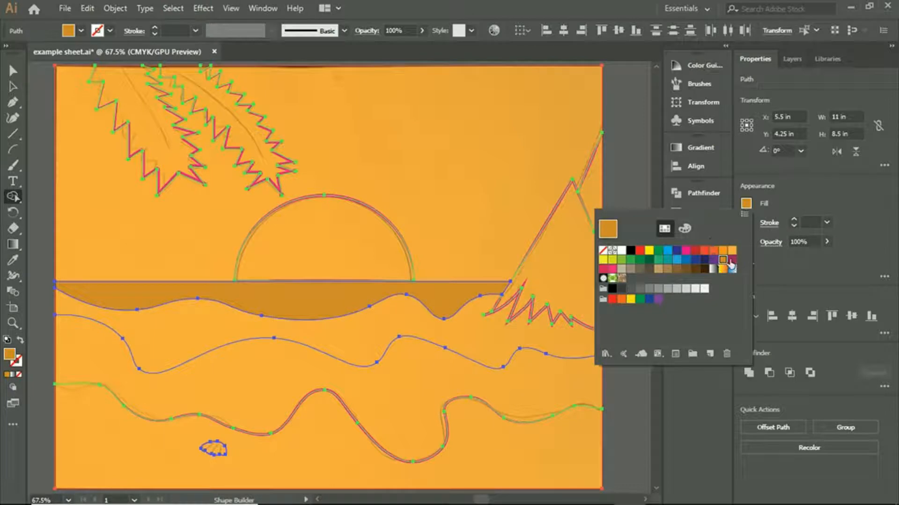
{"action": "left_click", "coordinate": [686, 250]}
{"action": "left_click", "coordinate": [744, 204]}
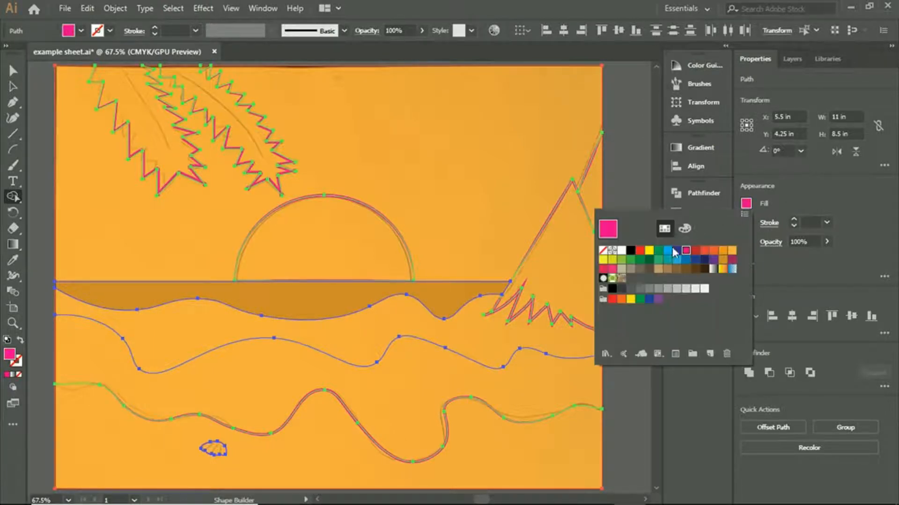
{"action": "double_click", "coordinate": [686, 252]}
{"action": "left_click_drag", "start_coordinate": [488, 232], "coordinate": [479, 233]}
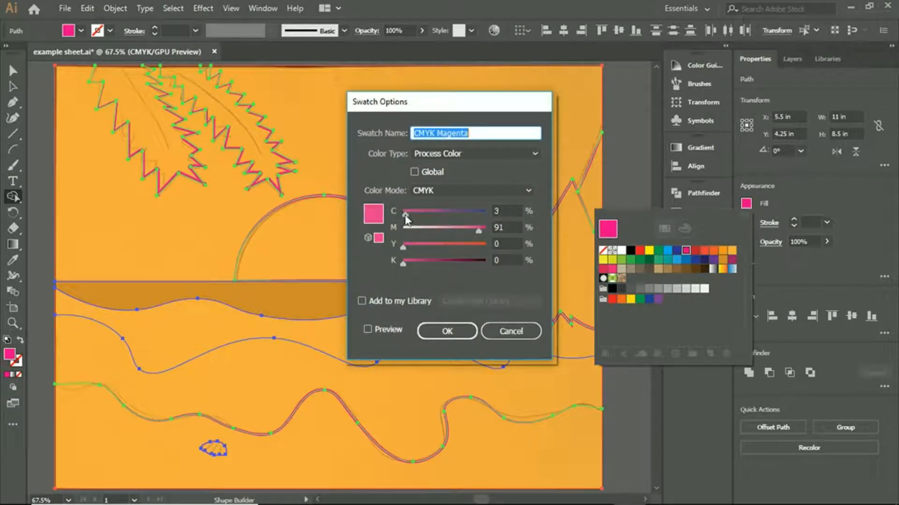
{"action": "left_click", "coordinate": [442, 330]}
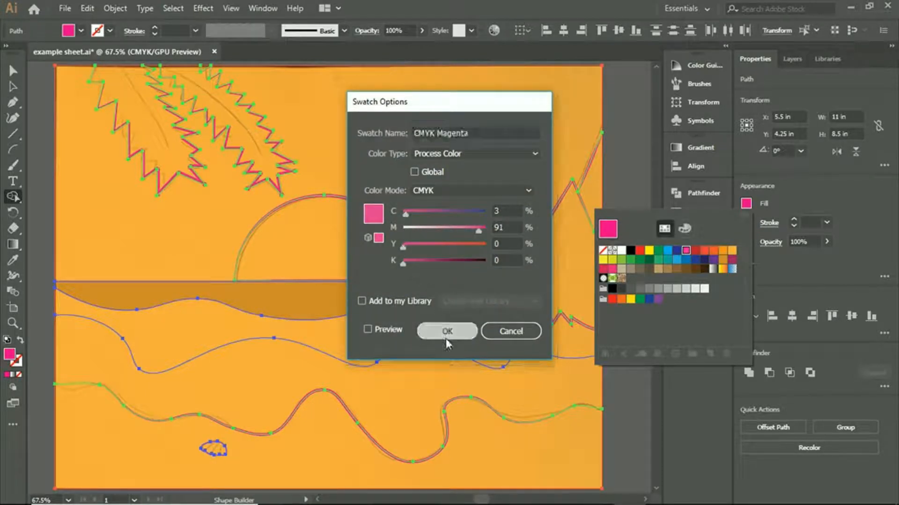
{"action": "left_click", "coordinate": [347, 338]}
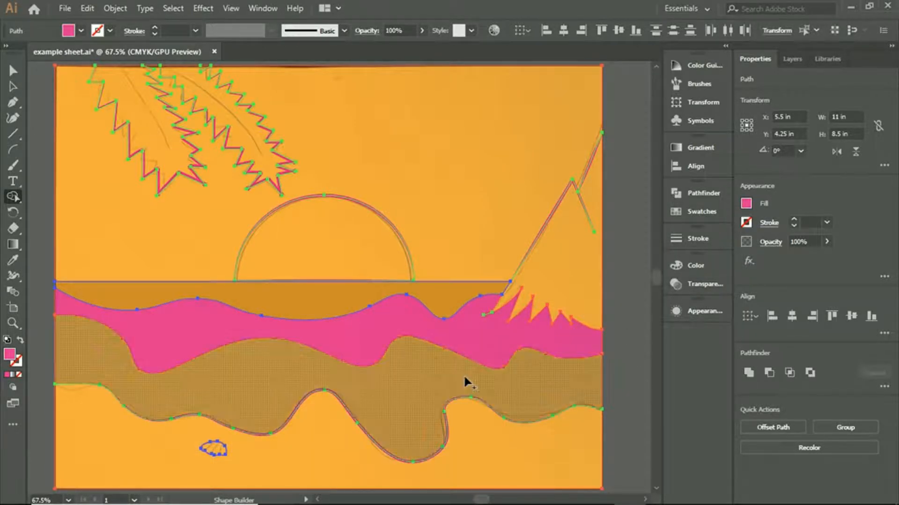
- Set the C=0 M=95 Y=20 K=0 swatch's yellow to 78% and build the band between the lower wave line and the shoreline with it
{"action": "left_click", "coordinate": [746, 204]}
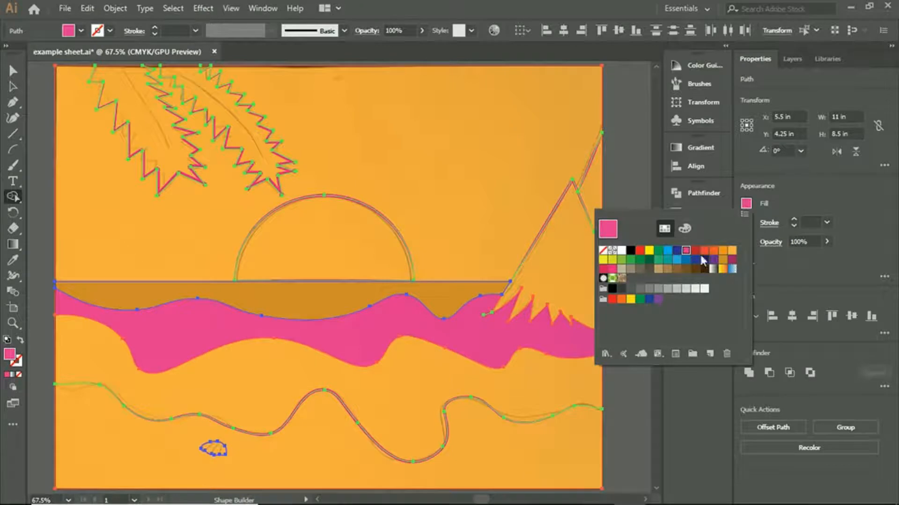
{"action": "left_click", "coordinate": [611, 270]}
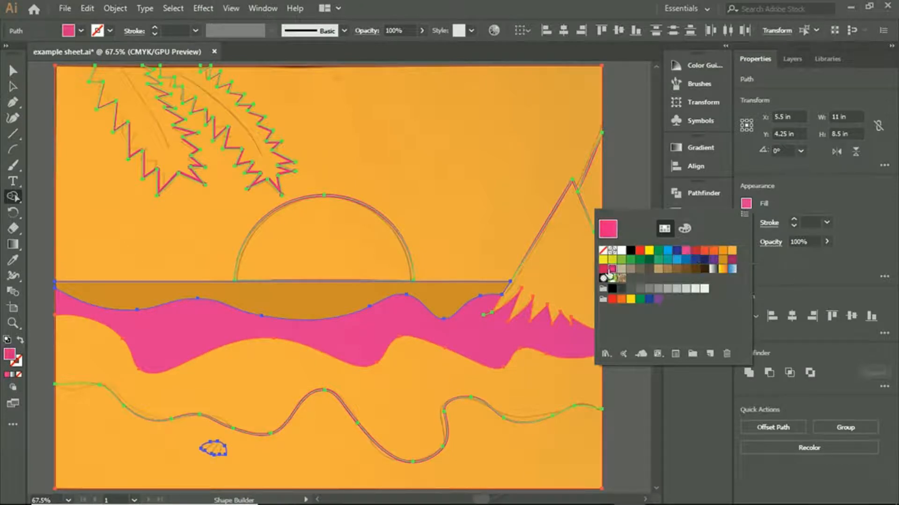
{"action": "double_click", "coordinate": [611, 270]}
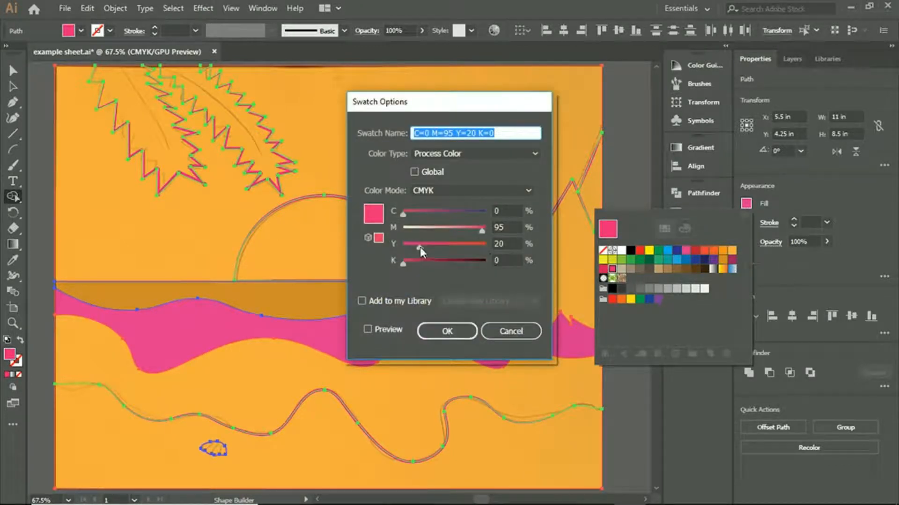
{"action": "left_click_drag", "start_coordinate": [476, 255], "coordinate": [468, 254]}
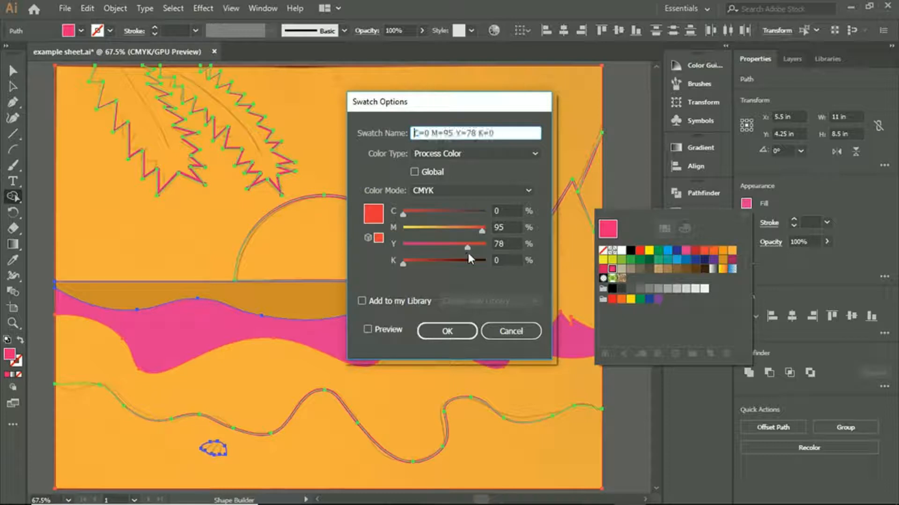
{"action": "left_click", "coordinate": [443, 332]}
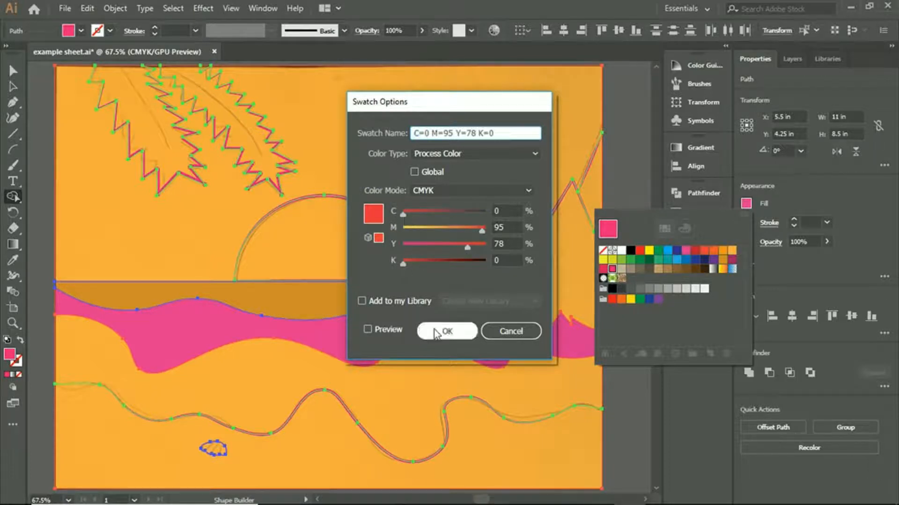
{"action": "left_click", "coordinate": [409, 397]}
{"action": "left_click", "coordinate": [406, 404]}
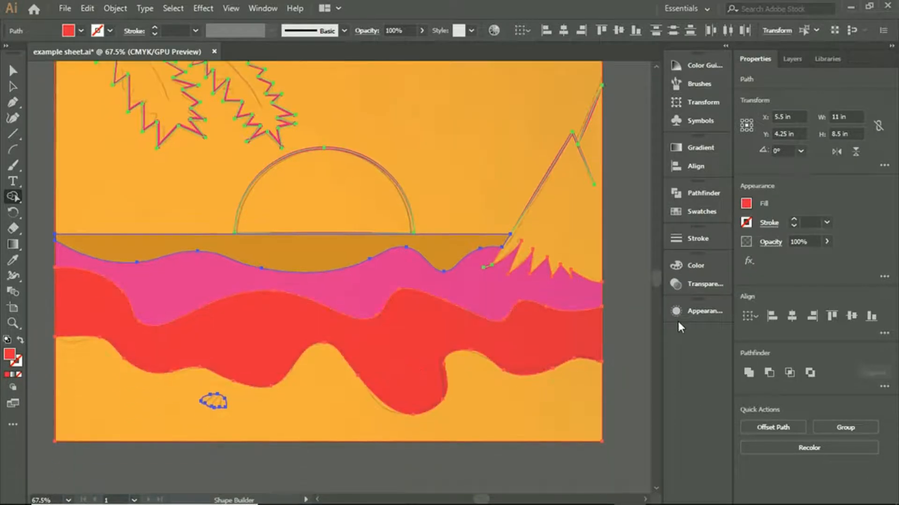
- Open the fill colour swatches
{"action": "scroll", "coordinate": [335, 249], "scroll_direction": "down", "scroll_amount": 2}
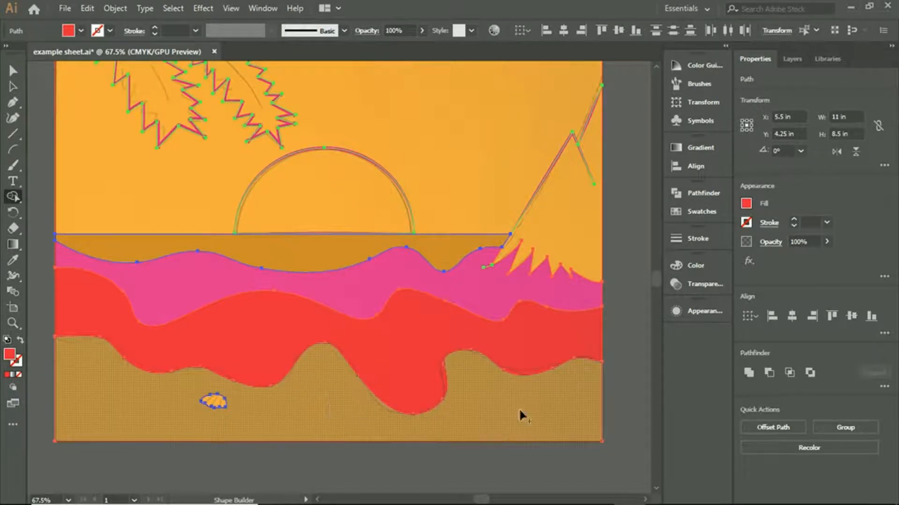
{"action": "left_click", "coordinate": [746, 204]}
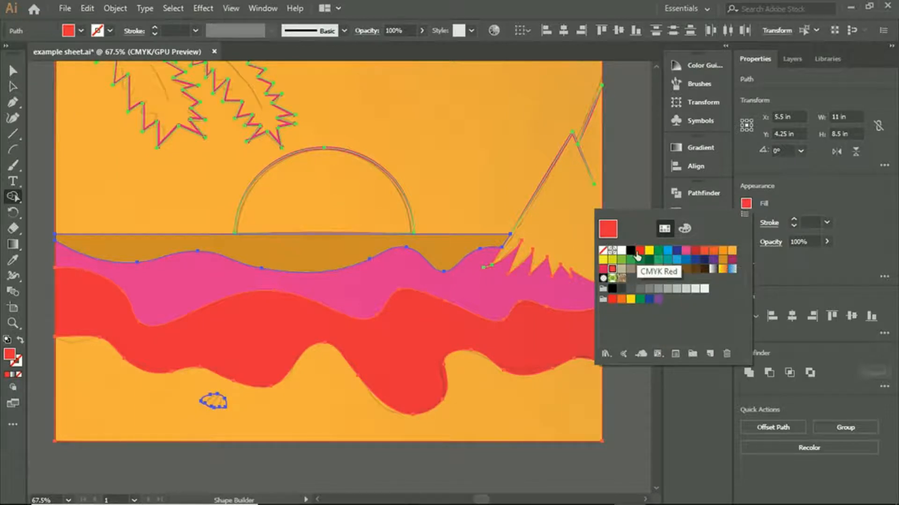
{"action": "left_click", "coordinate": [731, 252]}
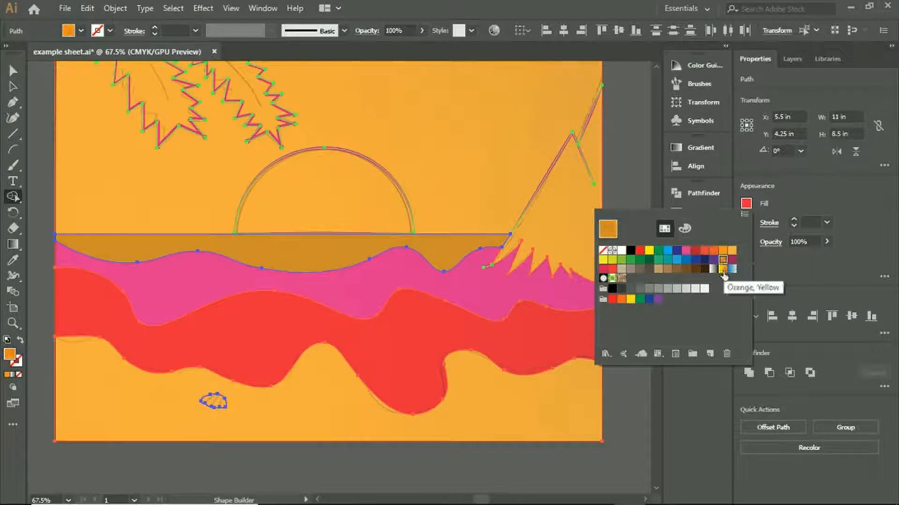
{"action": "left_click", "coordinate": [639, 269]}
{"action": "left_click", "coordinate": [630, 270]}
{"action": "left_click", "coordinate": [621, 260]}
{"action": "left_click", "coordinate": [613, 261]}
{"action": "left_click", "coordinate": [604, 261]}
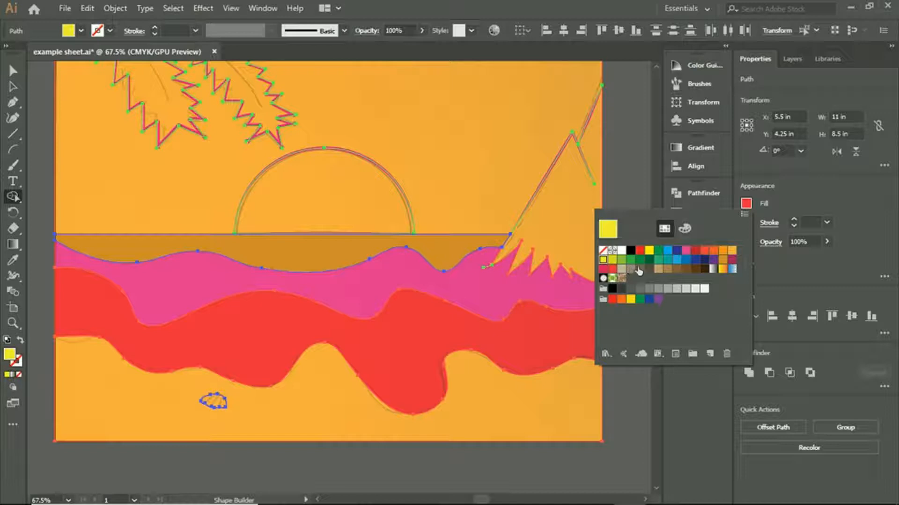
{"action": "left_click", "coordinate": [639, 270]}
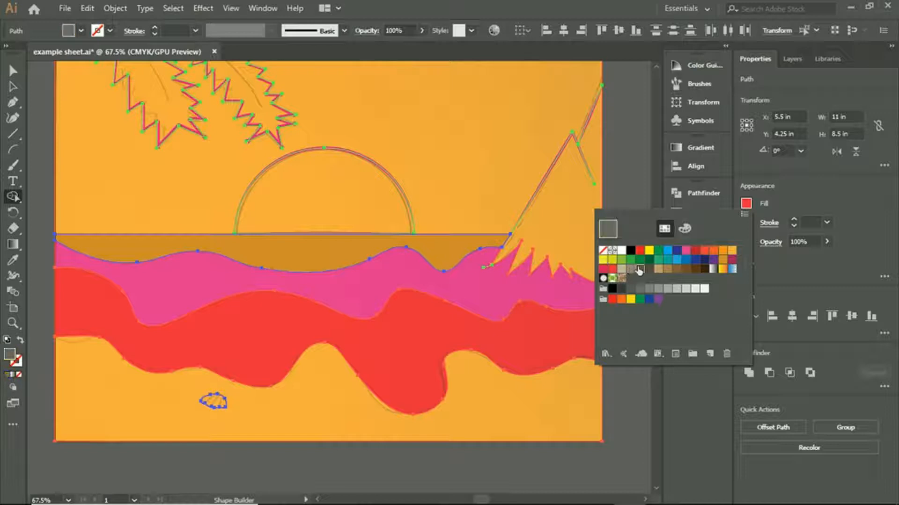
{"action": "double_click", "coordinate": [686, 251]}
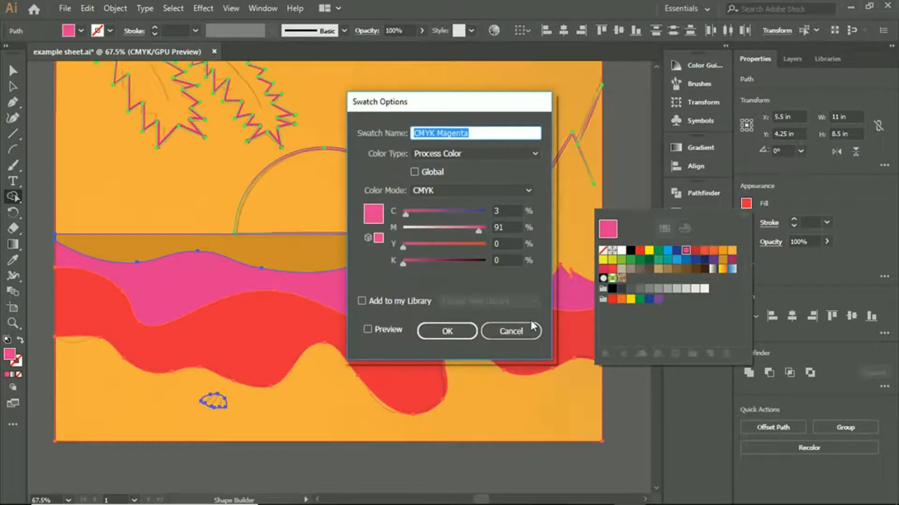
{"action": "left_click", "coordinate": [531, 328]}
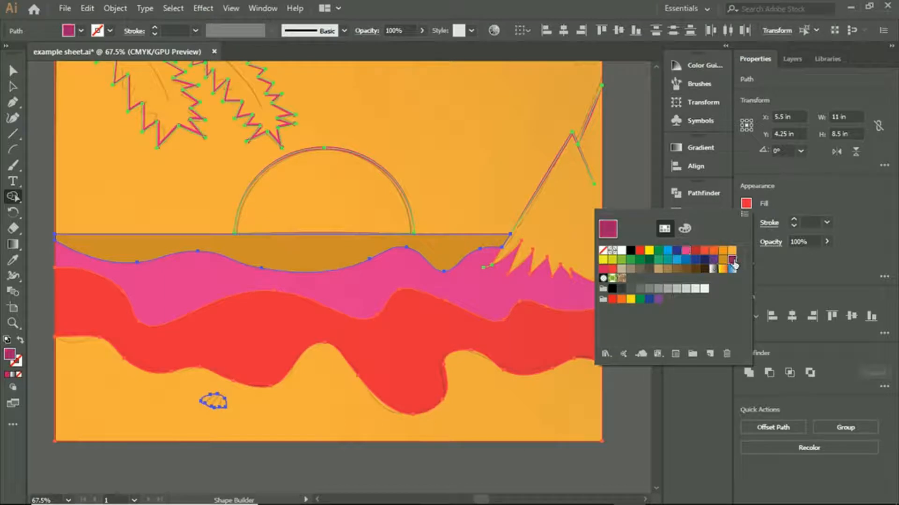
- Redefine the C=35 M=90 Y=35 K=10 swatch as C=2 M=78 Y=20 K=10 and build the sand below the shoreline with it
{"action": "double_click", "coordinate": [732, 260]}
{"action": "left_click_drag", "start_coordinate": [483, 232], "coordinate": [417, 215]}
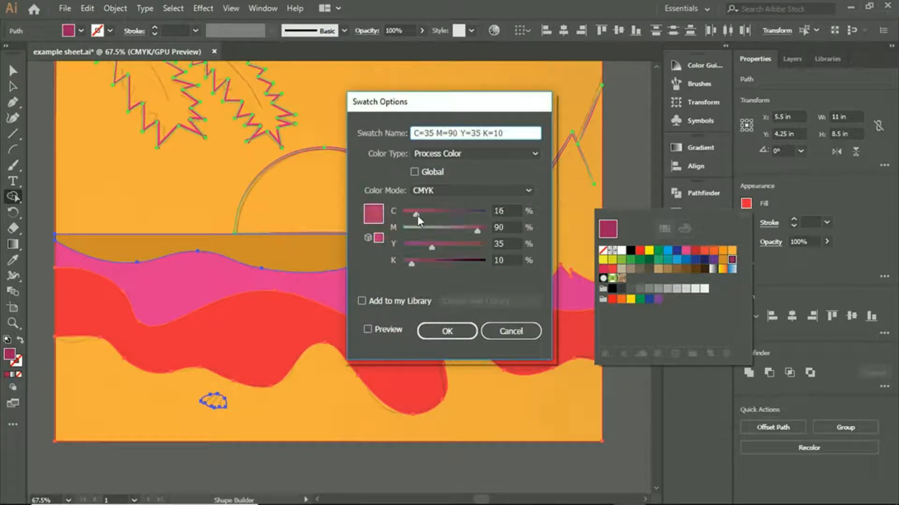
{"action": "left_click_drag", "start_coordinate": [431, 248], "coordinate": [453, 249]}
{"action": "left_click_drag", "start_coordinate": [420, 211], "coordinate": [403, 212]}
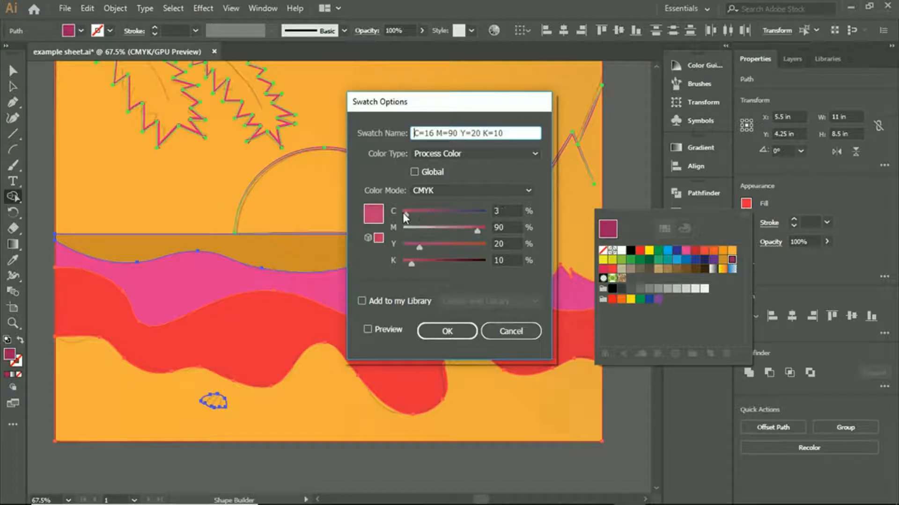
{"action": "left_click_drag", "start_coordinate": [476, 231], "coordinate": [468, 235]}
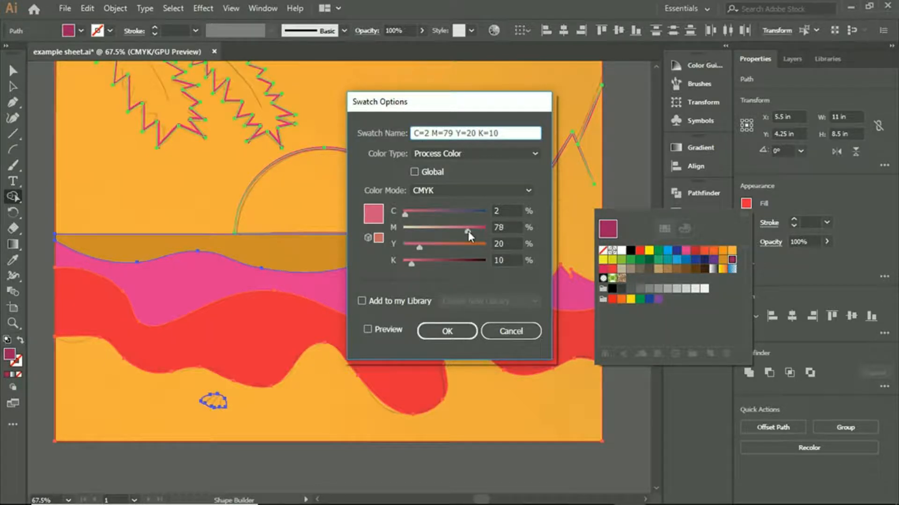
{"action": "left_click", "coordinate": [447, 331]}
{"action": "left_click", "coordinate": [507, 403]}
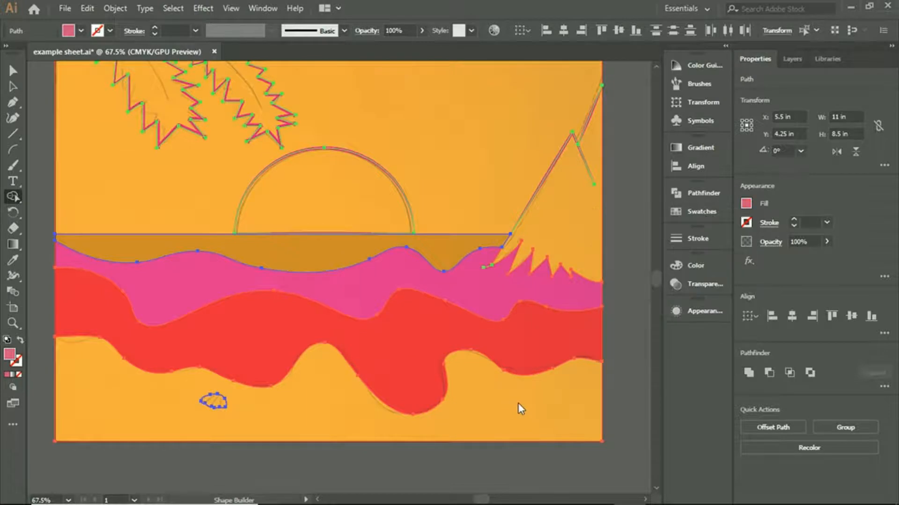
{"action": "left_click", "coordinate": [468, 387]}
{"action": "scroll", "coordinate": [653, 309], "scroll_direction": "up", "scroll_amount": 1}
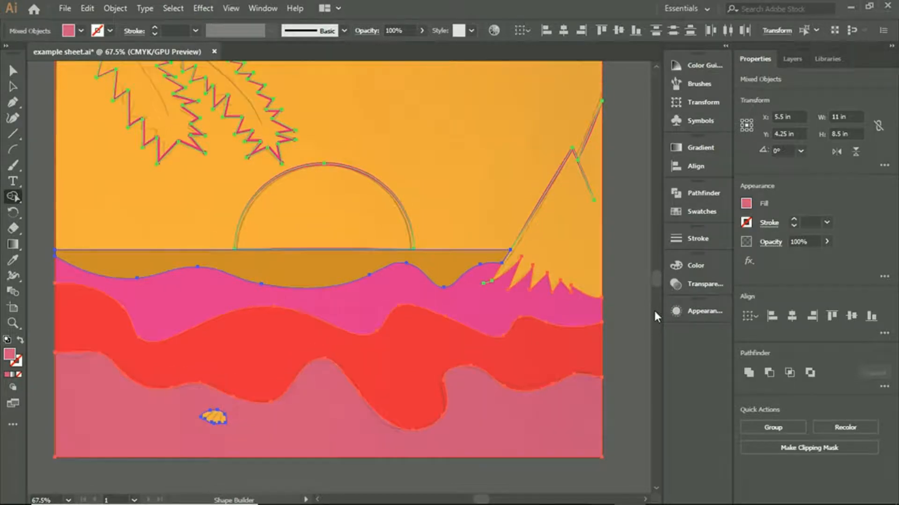
- Lighten the sand's swatch to M=46 and K=4 and rebuild the sand area with it
{"action": "scroll", "coordinate": [650, 313], "scroll_direction": "down", "scroll_amount": 2}
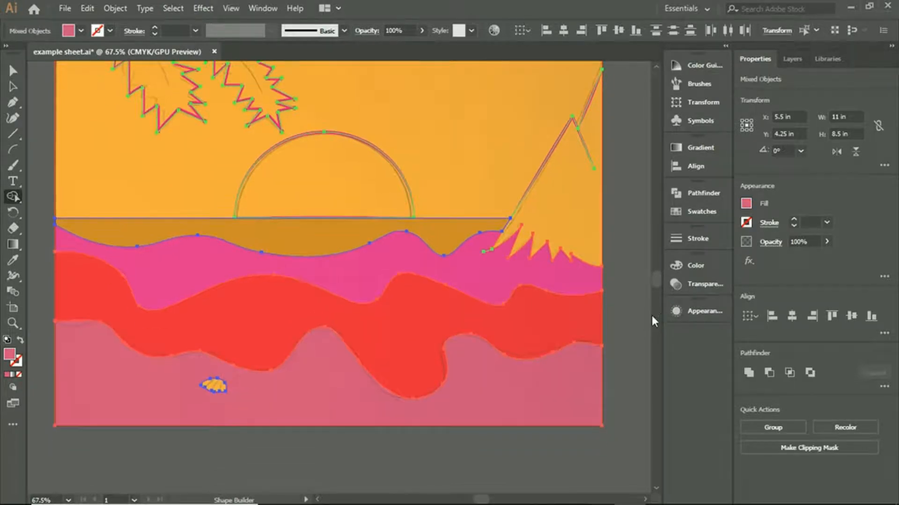
{"action": "left_click", "coordinate": [746, 204]}
{"action": "double_click", "coordinate": [731, 261]}
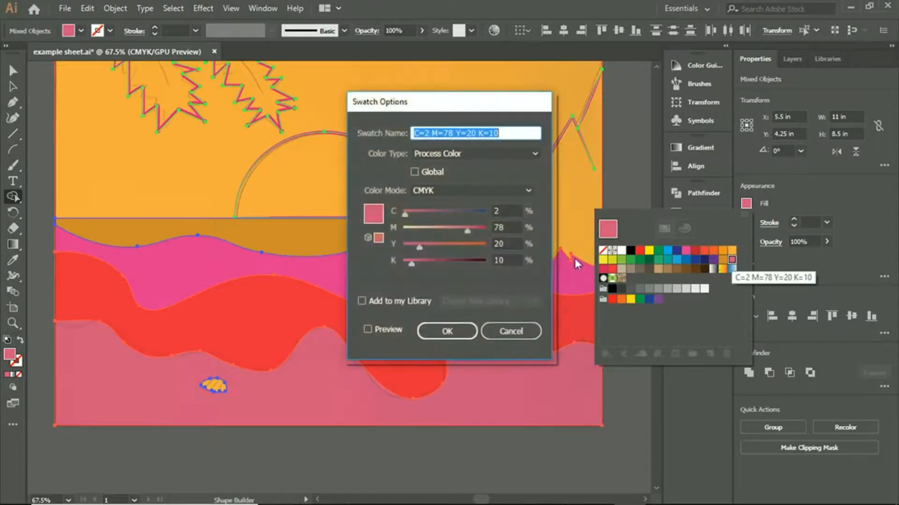
{"action": "left_click_drag", "start_coordinate": [460, 228], "coordinate": [441, 234]}
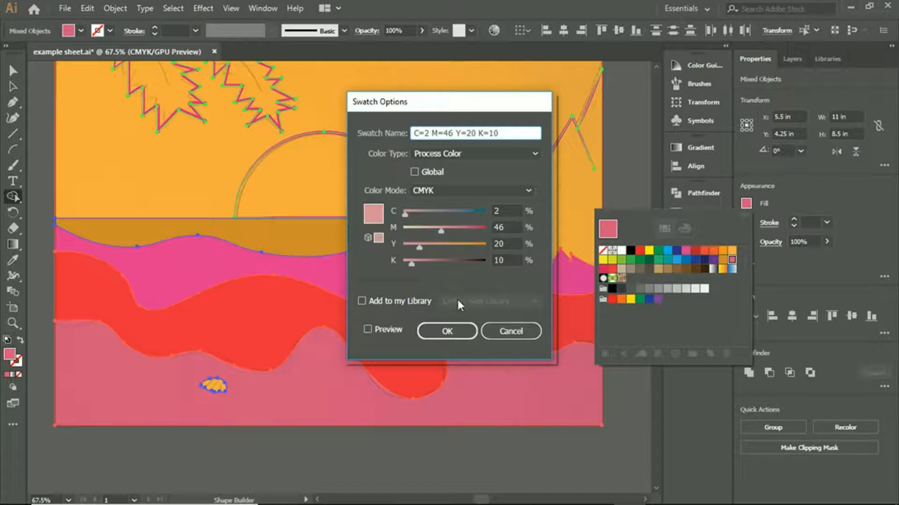
{"action": "left_click_drag", "start_coordinate": [411, 263], "coordinate": [405, 263]}
{"action": "left_click", "coordinate": [446, 331]}
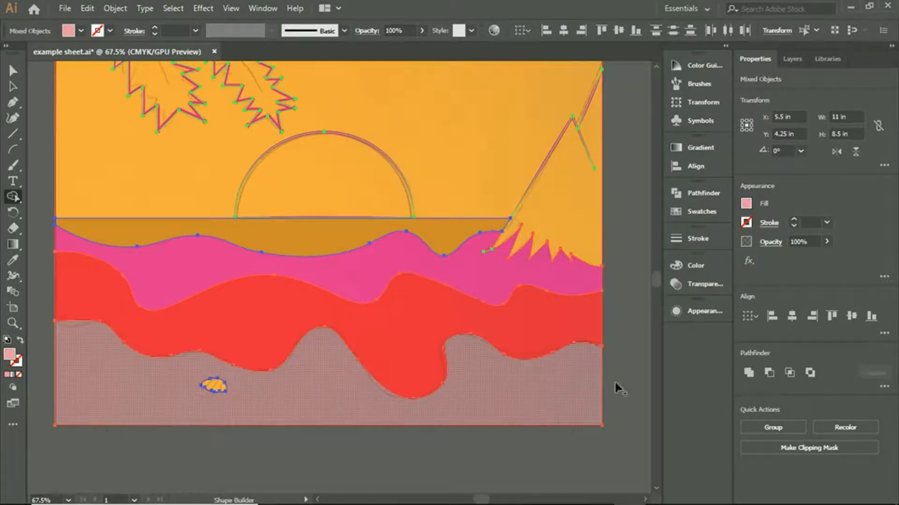
{"action": "scroll", "coordinate": [650, 269], "scroll_direction": "up", "scroll_amount": 1}
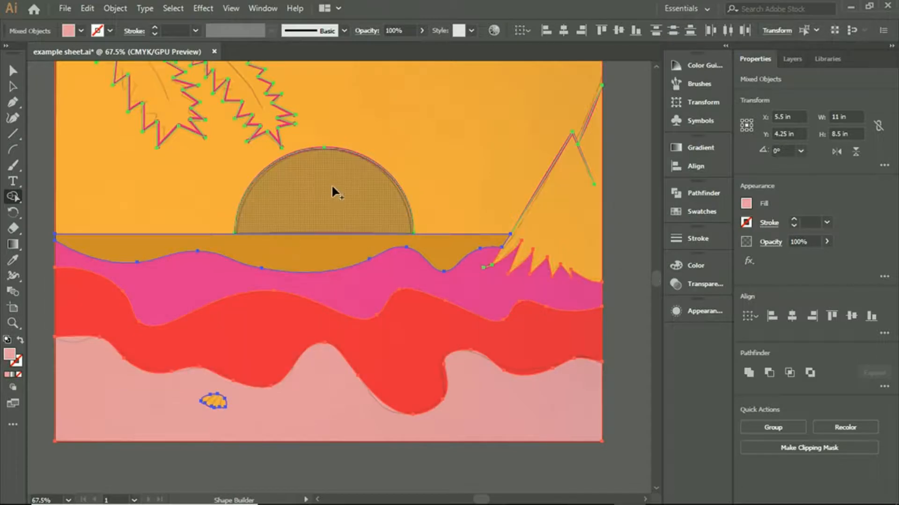
- Build the sun's half circle on the horizon with the yellow swatch and deselect the artwork
{"action": "left_click", "coordinate": [746, 204]}
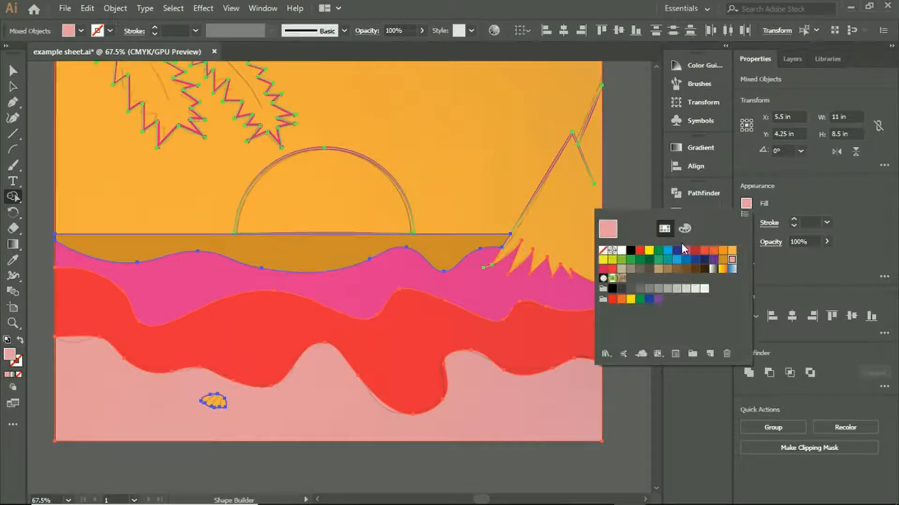
{"action": "left_click", "coordinate": [607, 261]}
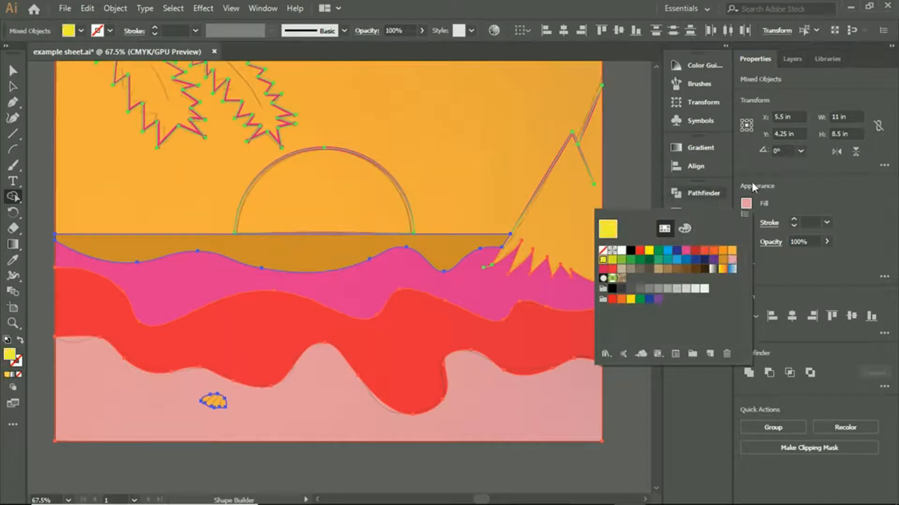
{"action": "left_click", "coordinate": [359, 200]}
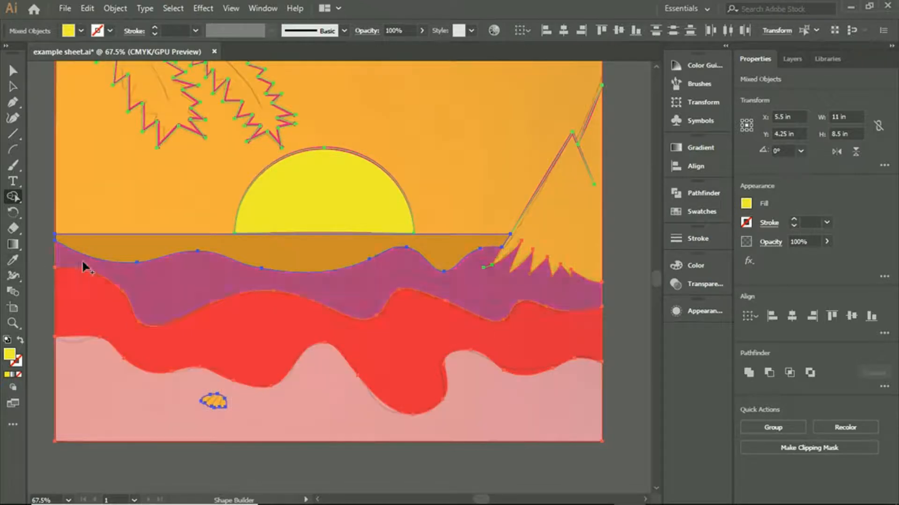
{"action": "key", "text": "v"}
{"action": "left_click", "coordinate": [620, 209]}
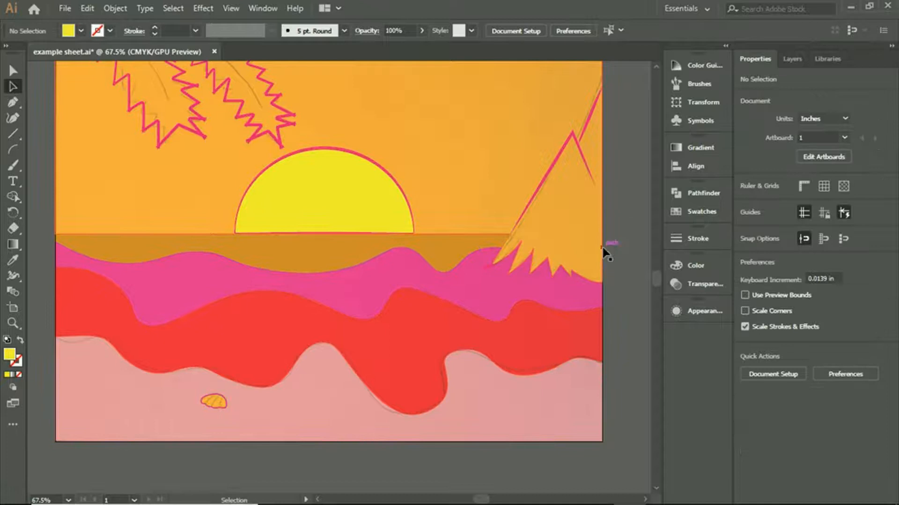
{"action": "scroll", "coordinate": [605, 255], "scroll_direction": "up", "scroll_amount": 2}
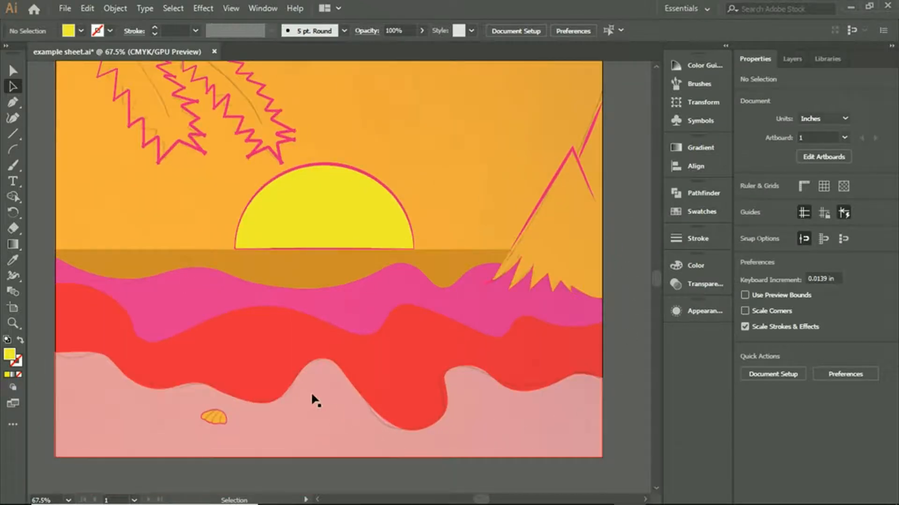
- Select the red wave band together with the sand shape and activate the Shape Builder tool
{"action": "left_click", "coordinate": [12, 196]}
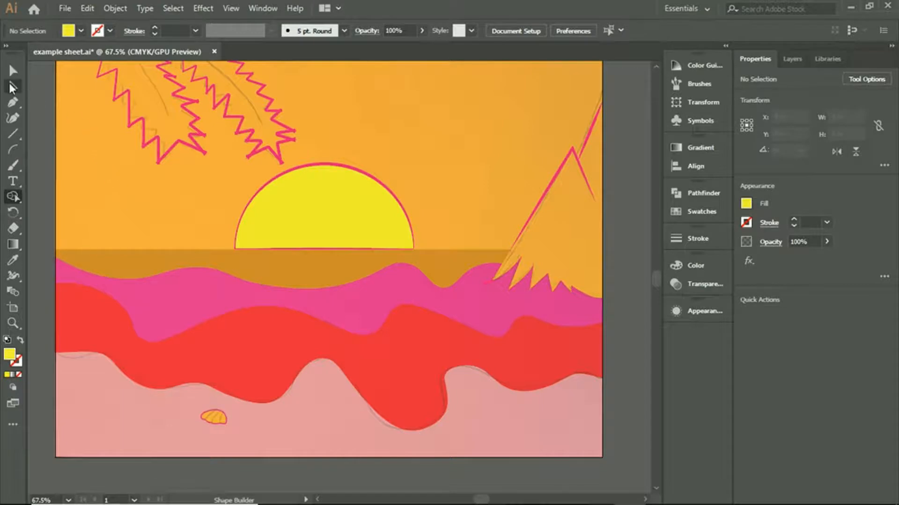
{"action": "left_click", "coordinate": [11, 84]}
{"action": "left_click", "coordinate": [206, 386]}
{"action": "left_click", "coordinate": [363, 455], "text": "shift"}
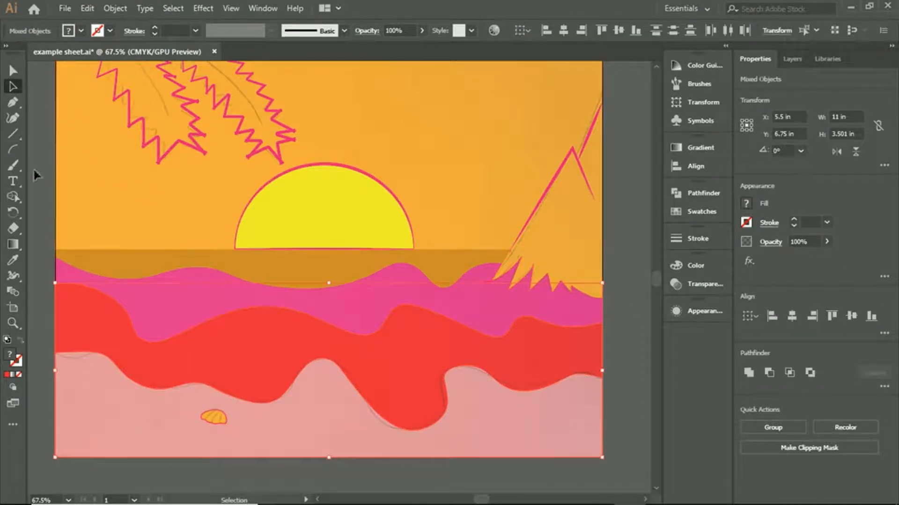
{"action": "left_click", "coordinate": [13, 196]}
- Redefine the pale pink C=2 M=46 Y=20 K=4 swatch as C=39 M=72 Y=20 K=4, rebuild the sand with it and deselect
{"action": "left_click", "coordinate": [746, 204]}
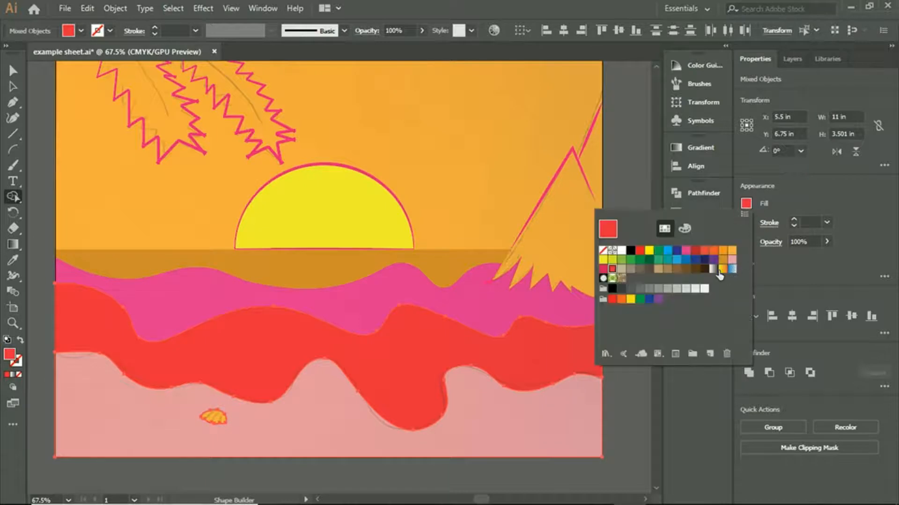
{"action": "left_click", "coordinate": [732, 260]}
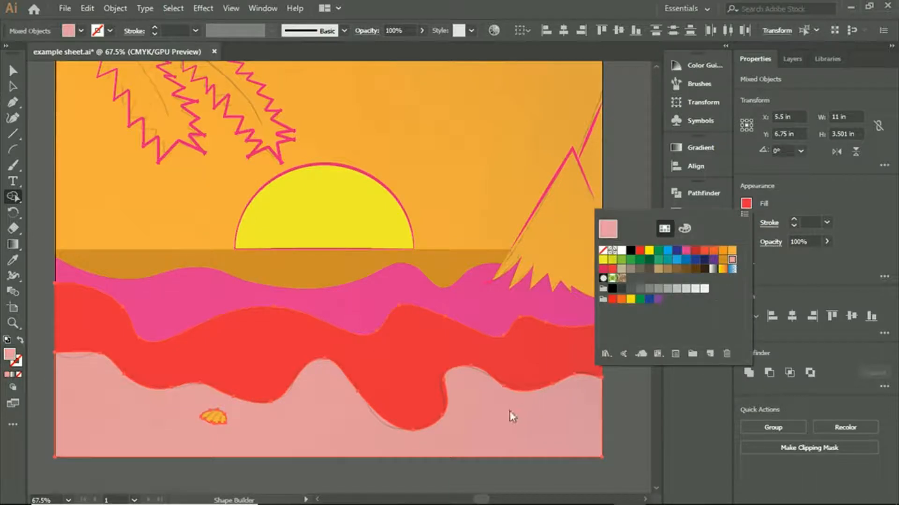
{"action": "double_click", "coordinate": [733, 260]}
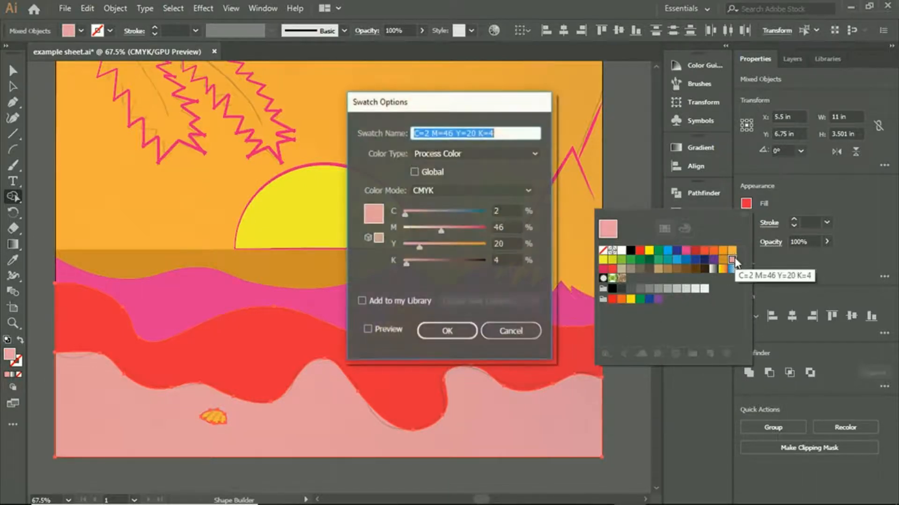
{"action": "left_click_drag", "start_coordinate": [442, 232], "coordinate": [464, 231]}
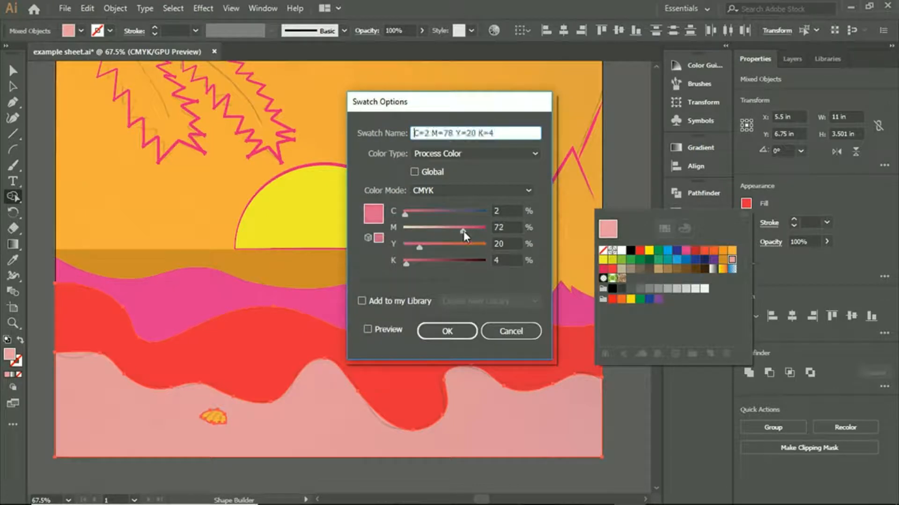
{"action": "left_click_drag", "start_coordinate": [401, 215], "coordinate": [438, 214]}
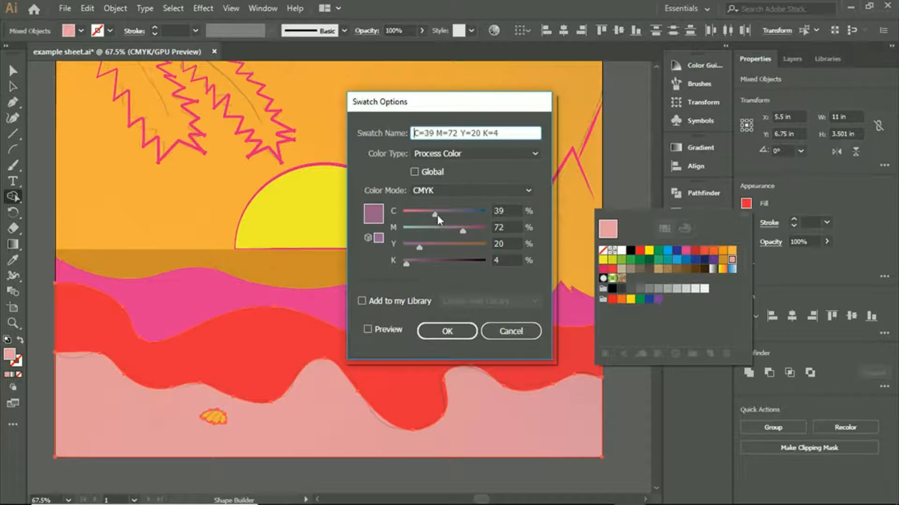
{"action": "left_click", "coordinate": [444, 332]}
{"action": "left_click", "coordinate": [314, 403]}
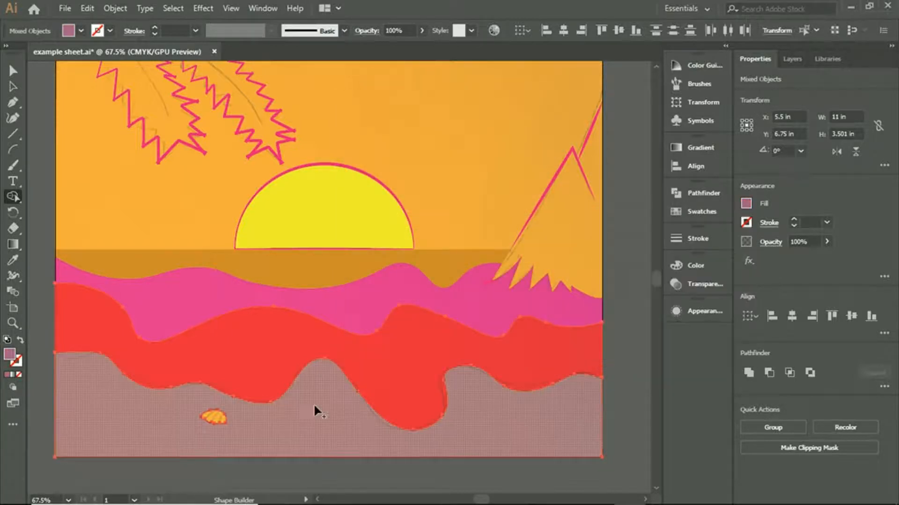
{"action": "scroll", "coordinate": [653, 307], "scroll_direction": "down", "scroll_amount": 3}
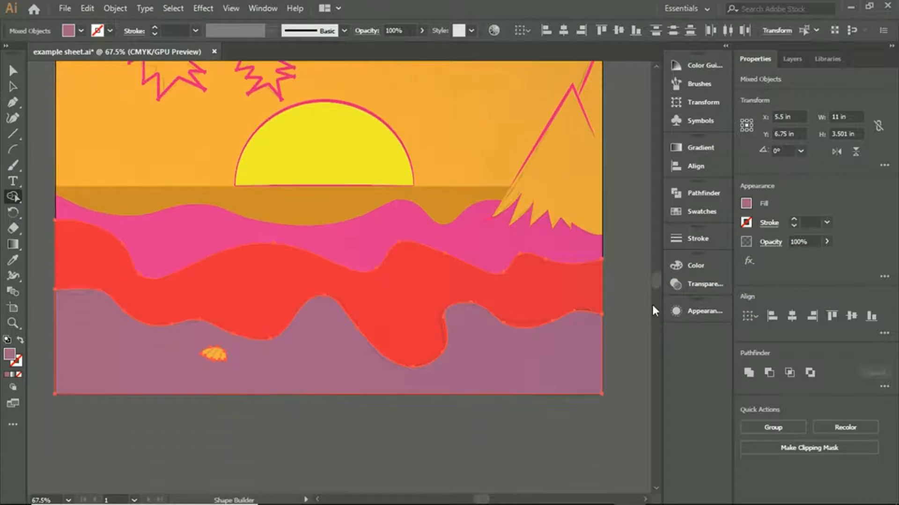
{"action": "key", "text": "a"}
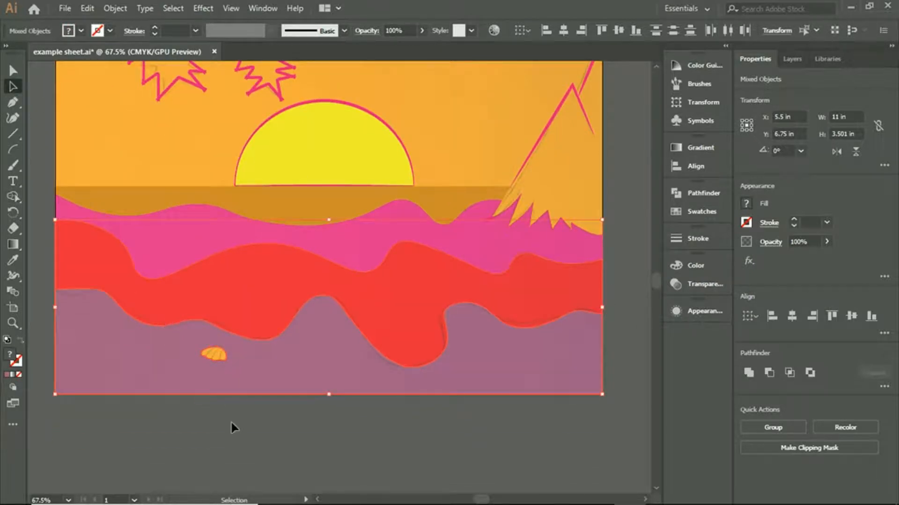
{"action": "left_click", "coordinate": [231, 424]}
- Give the red wave band a 4 pt stroke in the C=10 M=100 Y=50 K=0 swatch and deselect it
{"action": "scroll", "coordinate": [259, 423], "scroll_direction": "down", "scroll_amount": 1}
{"action": "scroll", "coordinate": [375, 419], "scroll_direction": "up", "scroll_amount": 3}
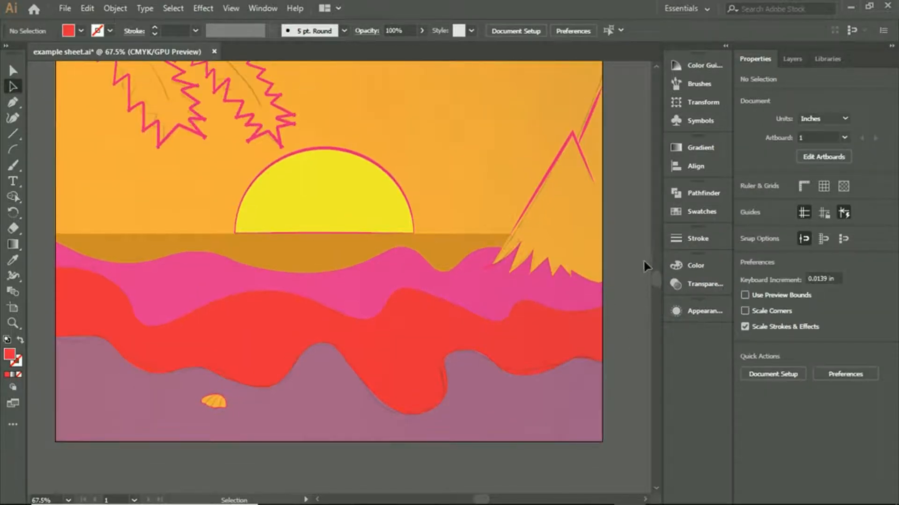
{"action": "scroll", "coordinate": [644, 255], "scroll_direction": "up", "scroll_amount": 2}
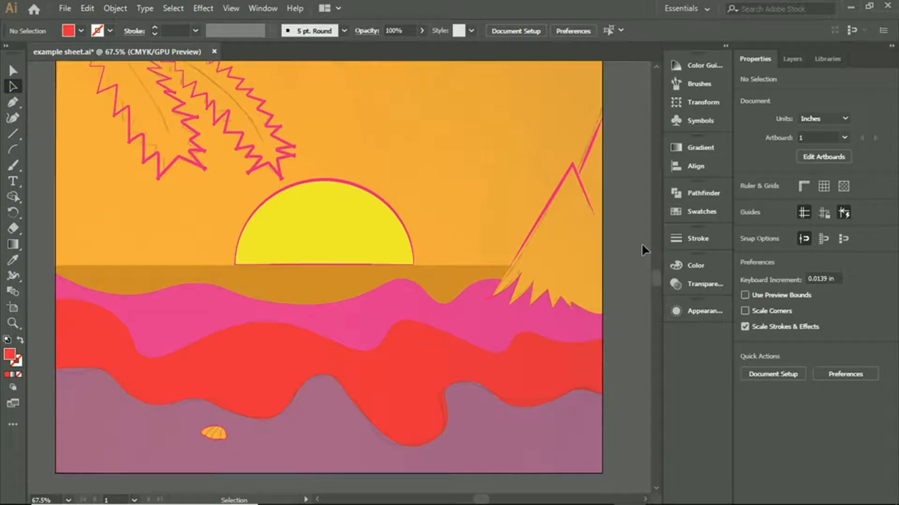
{"action": "left_click", "coordinate": [421, 381]}
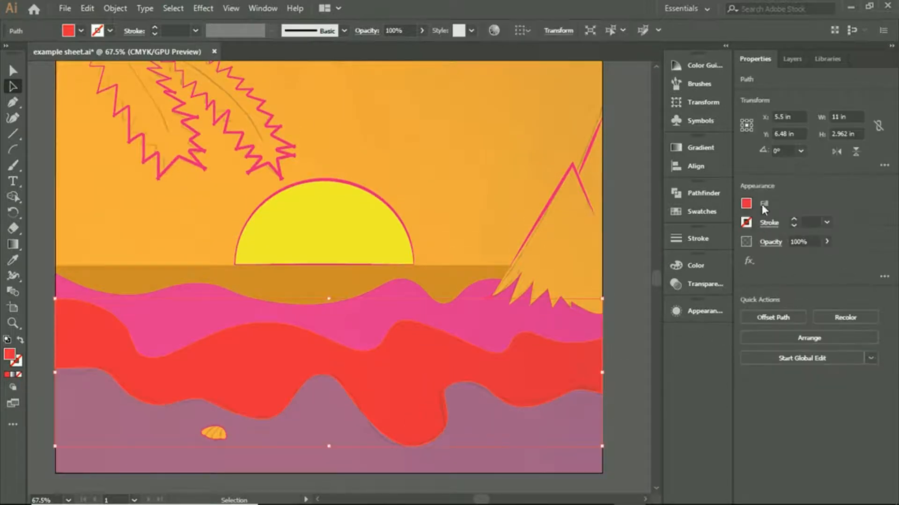
{"action": "left_click", "coordinate": [746, 223]}
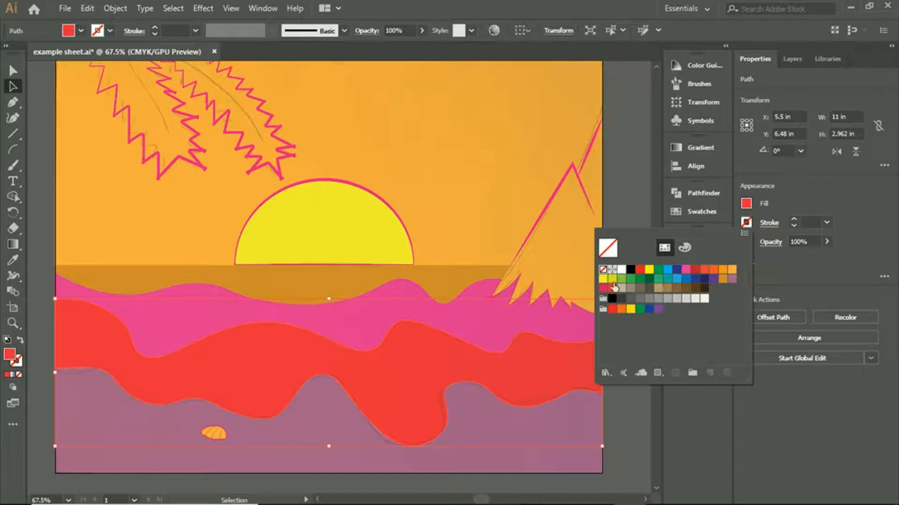
{"action": "left_click", "coordinate": [604, 288]}
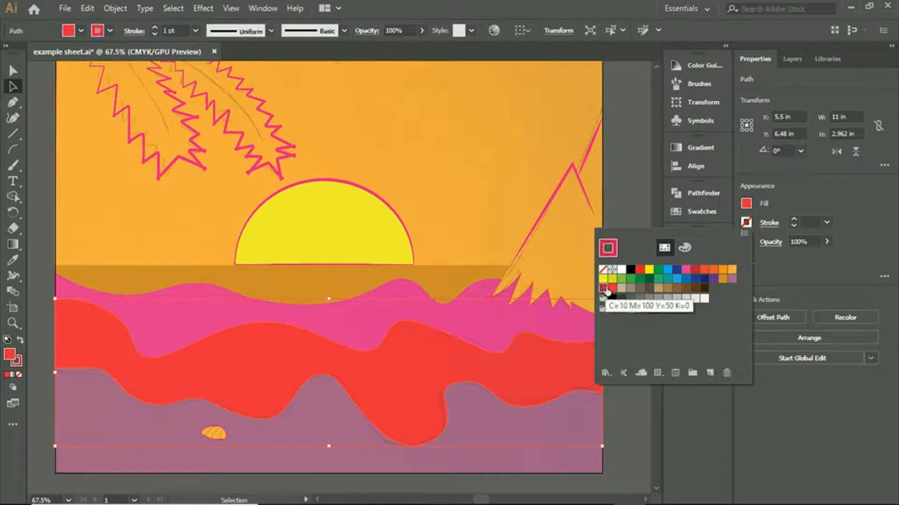
{"action": "left_click", "coordinate": [808, 205]}
{"action": "left_click", "coordinate": [793, 220]}
{"action": "left_click", "coordinate": [793, 219]}
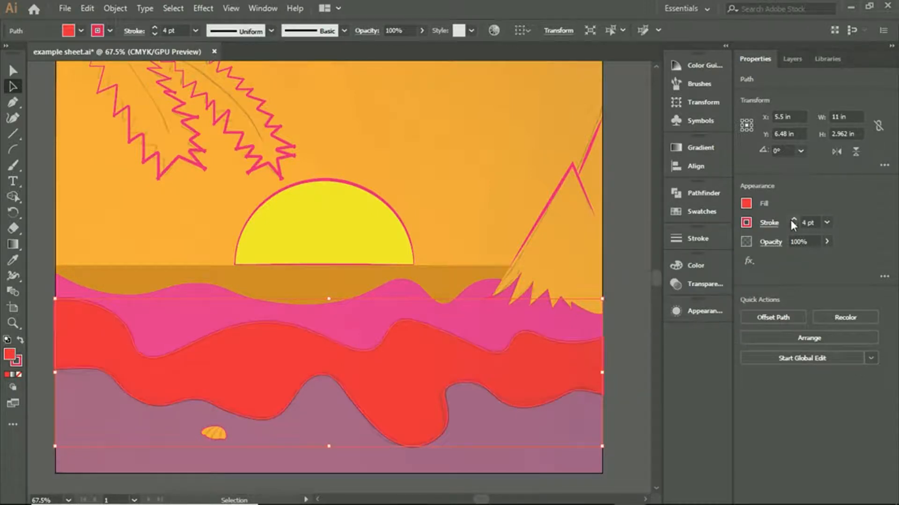
{"action": "left_click", "coordinate": [628, 314]}
- Try to copy the pink wave band's colour onto the red wave band with the Eyedropper tool and undo it
{"action": "scroll", "coordinate": [628, 313], "scroll_direction": "down", "scroll_amount": 1}
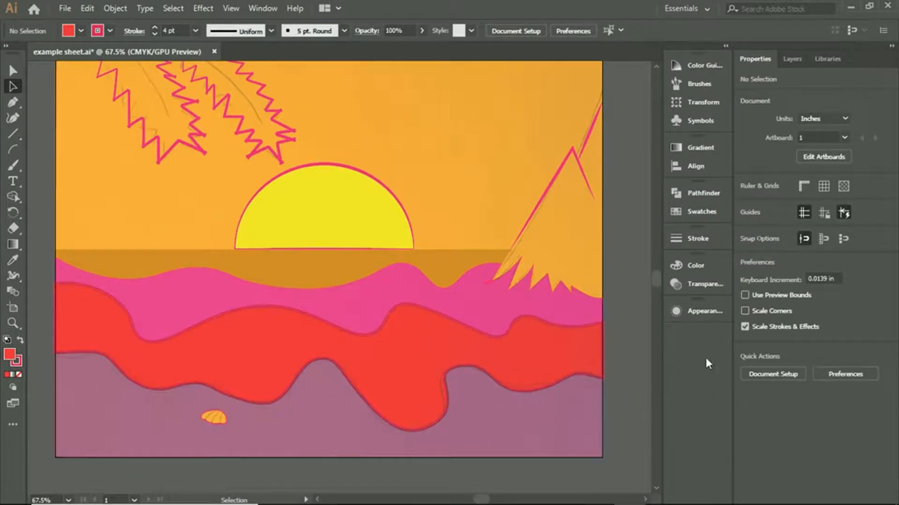
{"action": "left_click", "coordinate": [501, 305]}
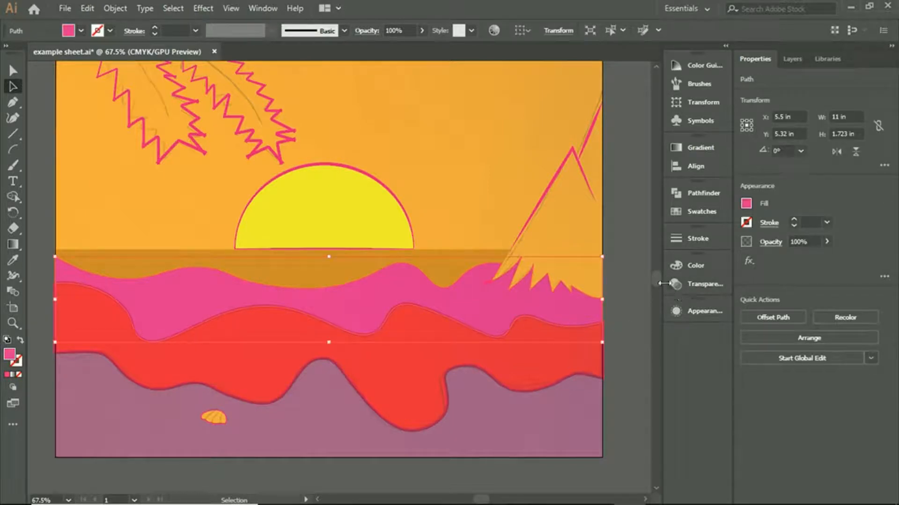
{"action": "left_click", "coordinate": [746, 204]}
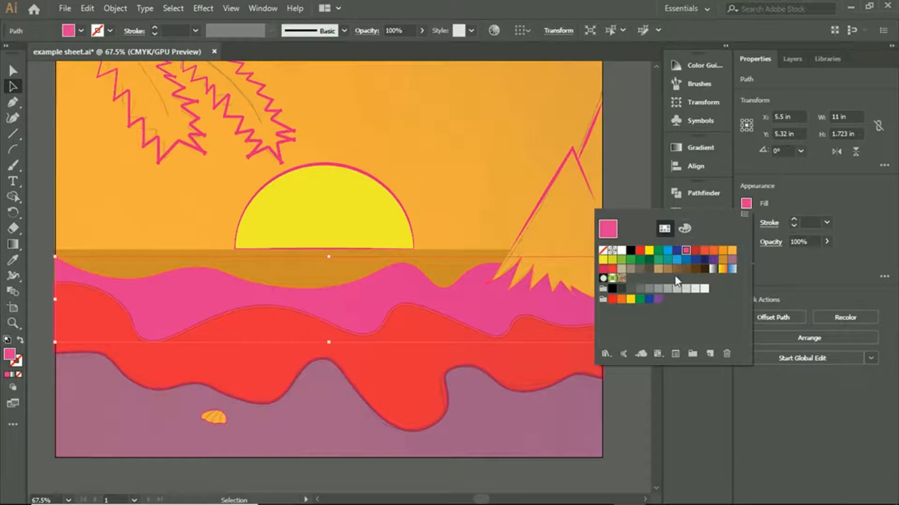
{"action": "left_click", "coordinate": [403, 387]}
{"action": "left_click", "coordinate": [417, 388]}
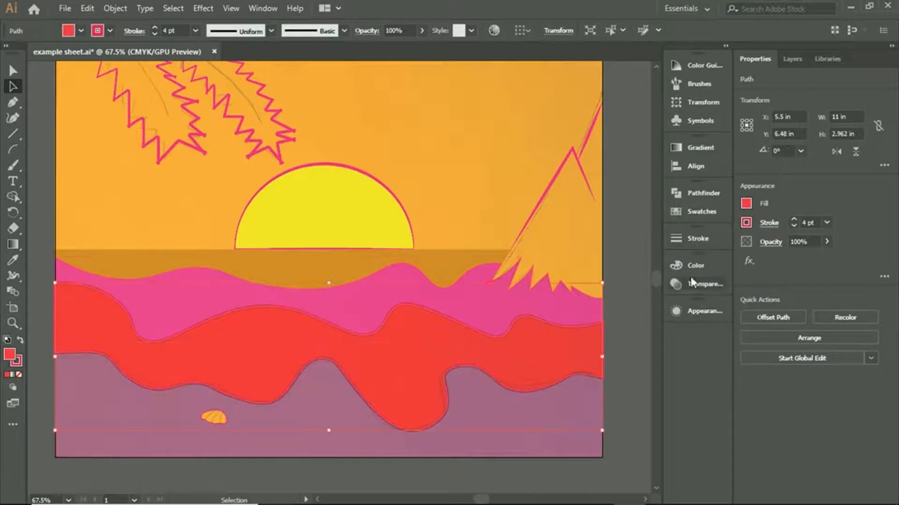
{"action": "left_click", "coordinate": [746, 223]}
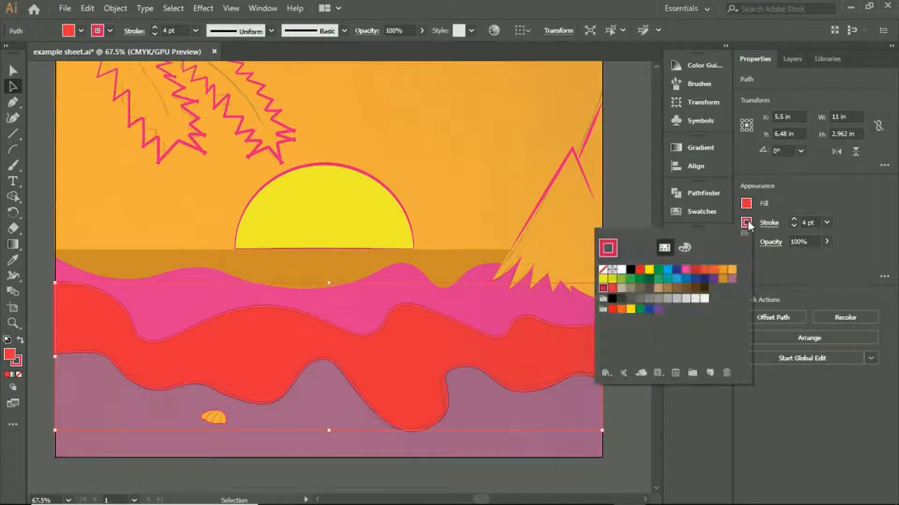
{"action": "left_click", "coordinate": [15, 261]}
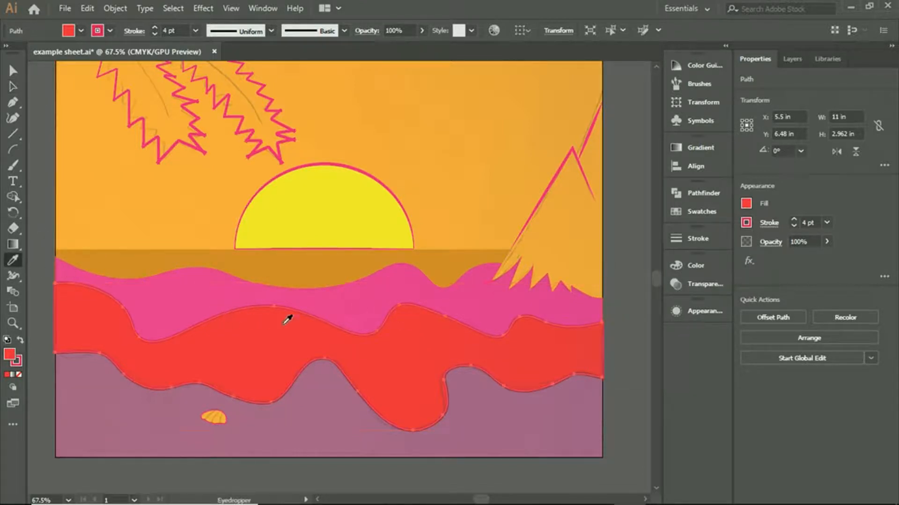
{"action": "left_click", "coordinate": [311, 296]}
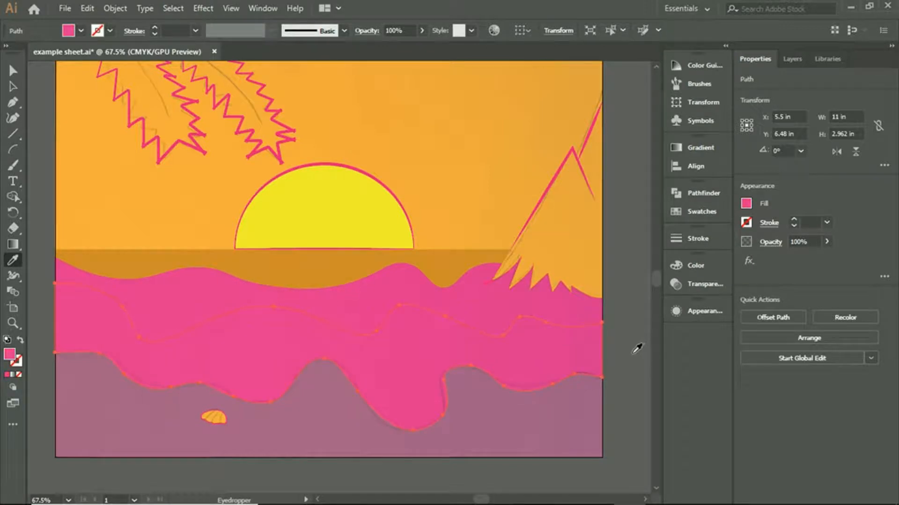
{"action": "key", "text": "ctrl+z"}
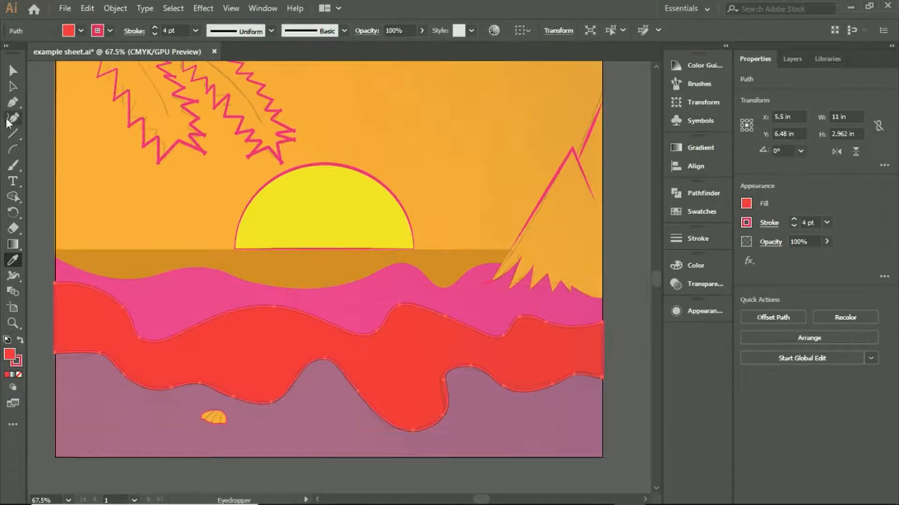
- Set the red wave band's stroke to the pink CMYK Magenta swatch used for the pink band's fill and deselect it
{"action": "left_click", "coordinate": [13, 86]}
{"action": "left_click", "coordinate": [37, 251]}
{"action": "left_click", "coordinate": [176, 310]}
{"action": "left_click", "coordinate": [749, 203]}
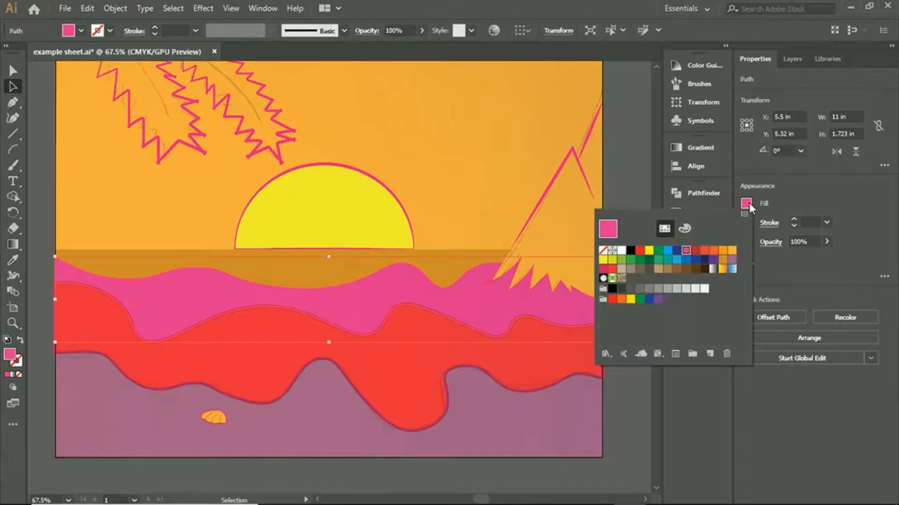
{"action": "left_click", "coordinate": [377, 393]}
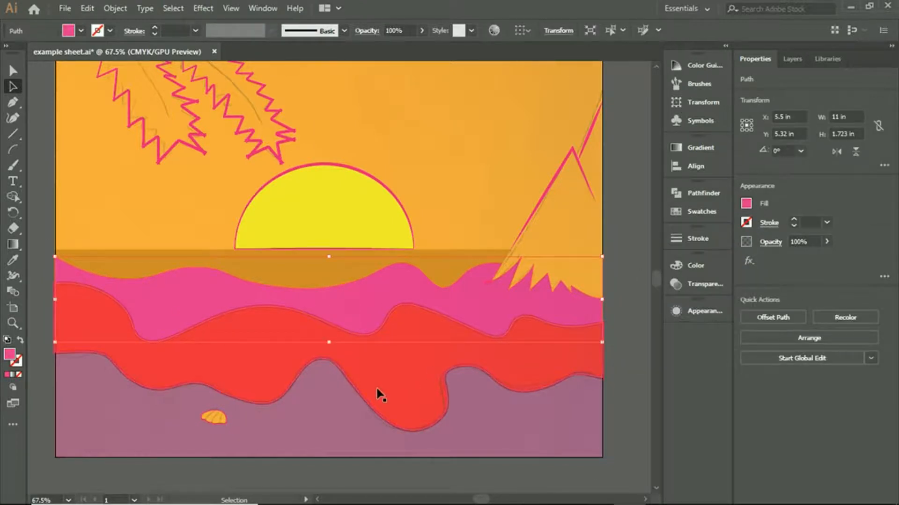
{"action": "left_click", "coordinate": [746, 223]}
{"action": "left_click", "coordinate": [686, 270]}
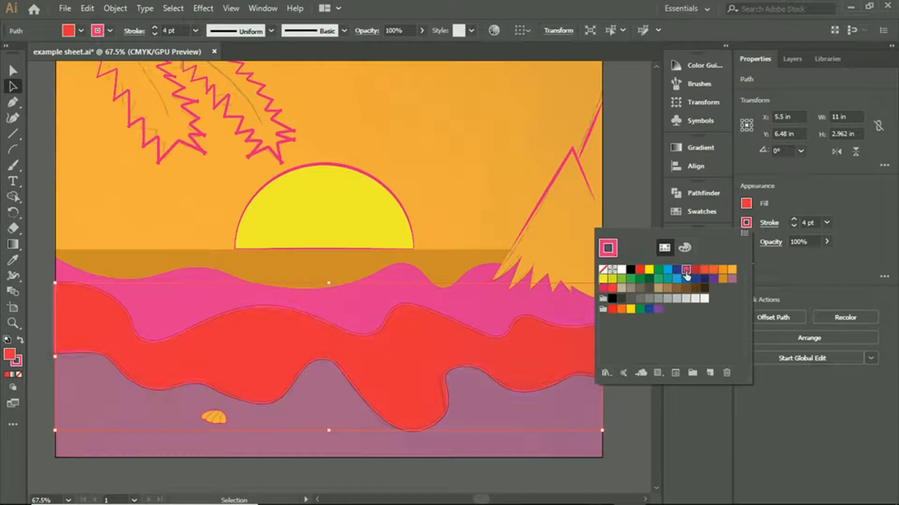
{"action": "left_click", "coordinate": [643, 166]}
{"action": "left_click", "coordinate": [631, 159]}
- Apply the pink CMYK Magenta swatch as stroke to the red wave band and the sand shape together and deselect them
{"action": "scroll", "coordinate": [512, 314], "scroll_direction": "down", "scroll_amount": 3}
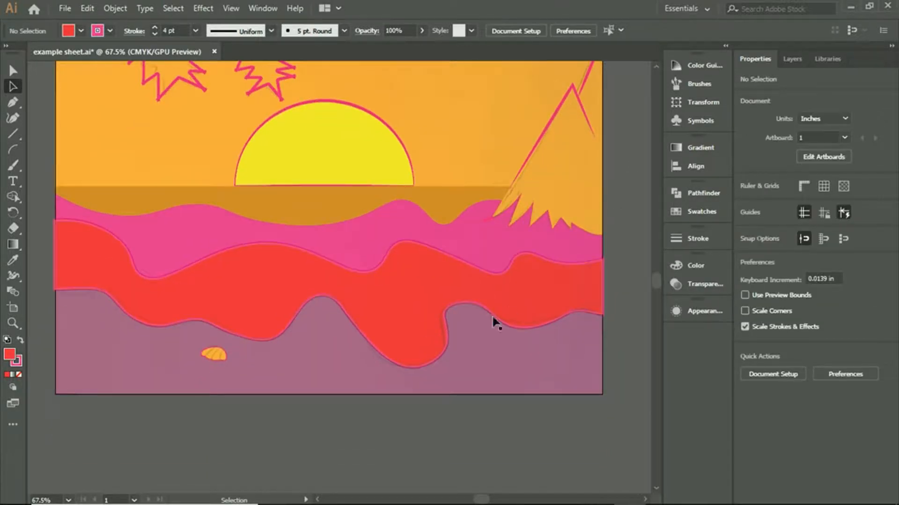
{"action": "left_click", "coordinate": [425, 333]}
{"action": "left_click", "coordinate": [487, 370], "text": "shift"}
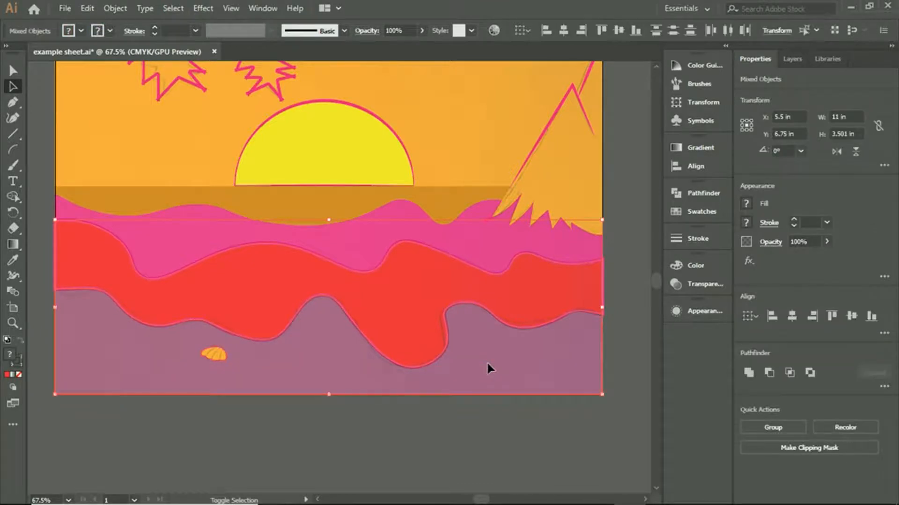
{"action": "left_click", "coordinate": [758, 226]}
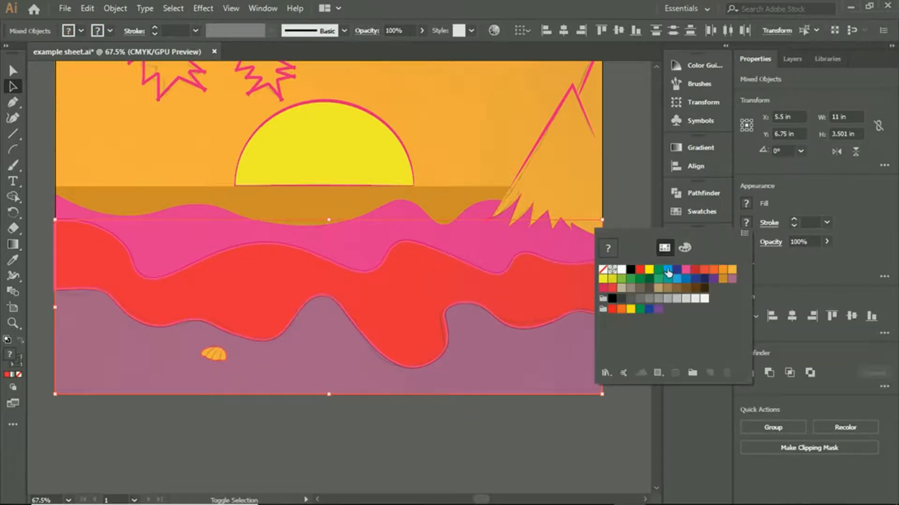
{"action": "left_click", "coordinate": [685, 273]}
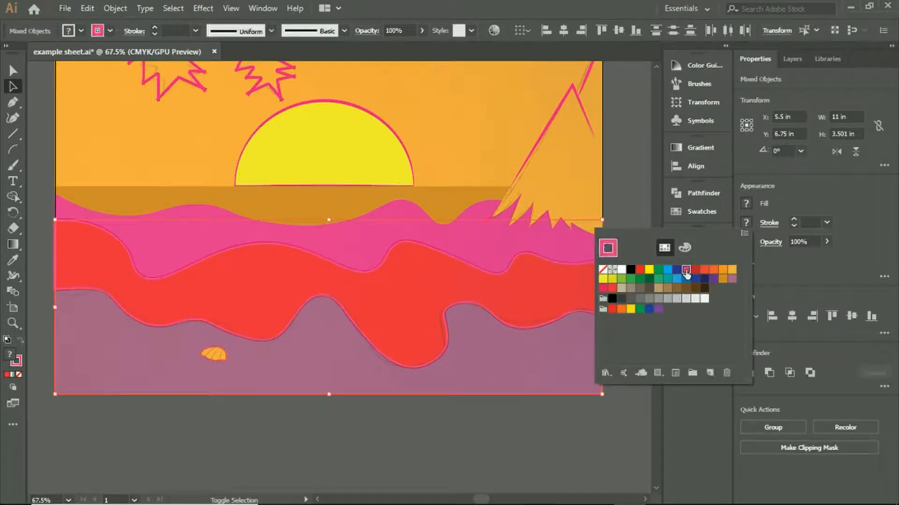
{"action": "left_click", "coordinate": [628, 179]}
- Try the mauve swatch as the pink wave band's fill, return it to CMYK Magenta and deselect the band
{"action": "scroll", "coordinate": [631, 220], "scroll_direction": "up", "scroll_amount": 2}
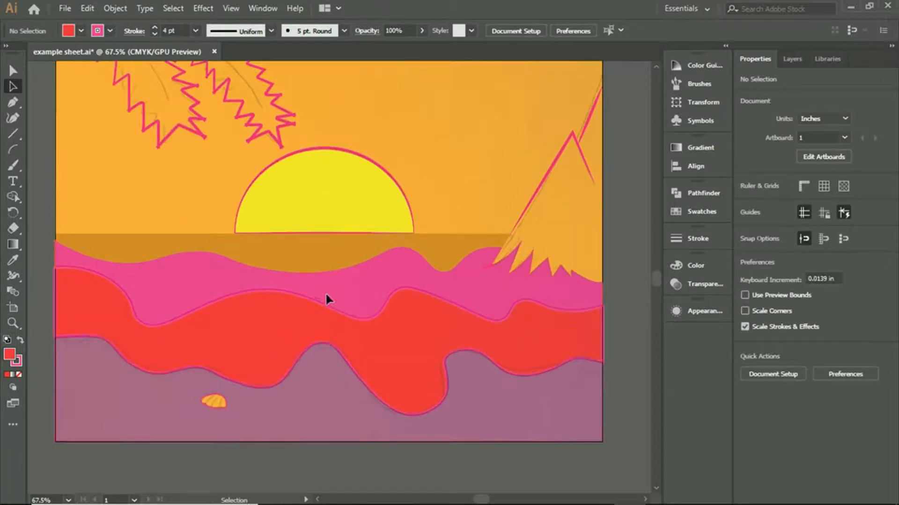
{"action": "left_click", "coordinate": [325, 293]}
{"action": "left_click", "coordinate": [746, 204]}
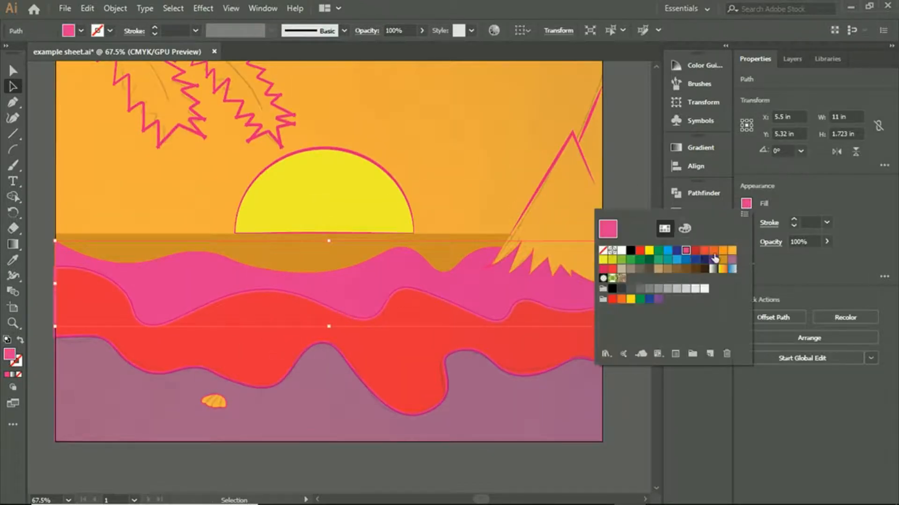
{"action": "left_click", "coordinate": [732, 260]}
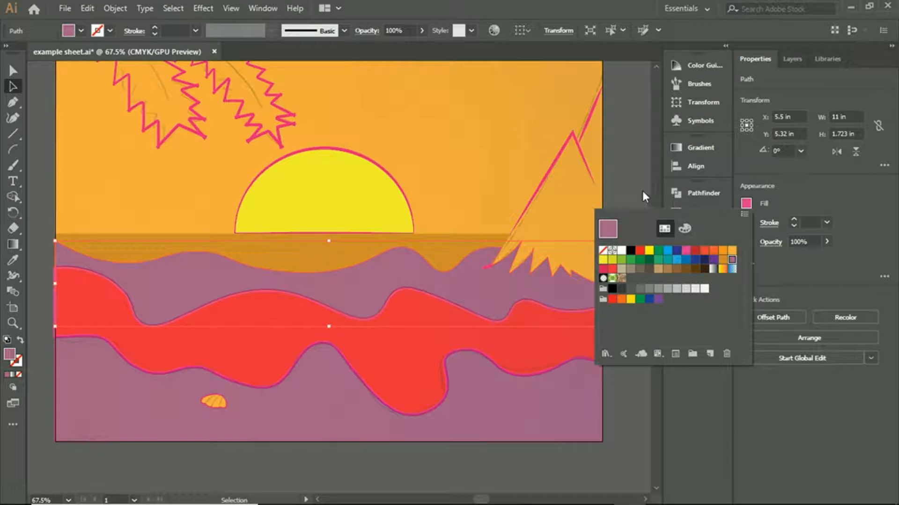
{"action": "left_click", "coordinate": [685, 252]}
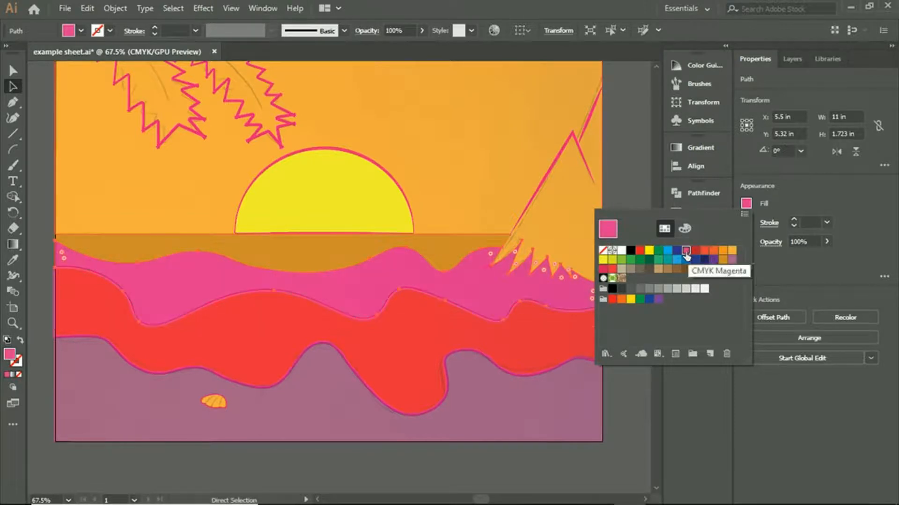
{"action": "left_click", "coordinate": [616, 182]}
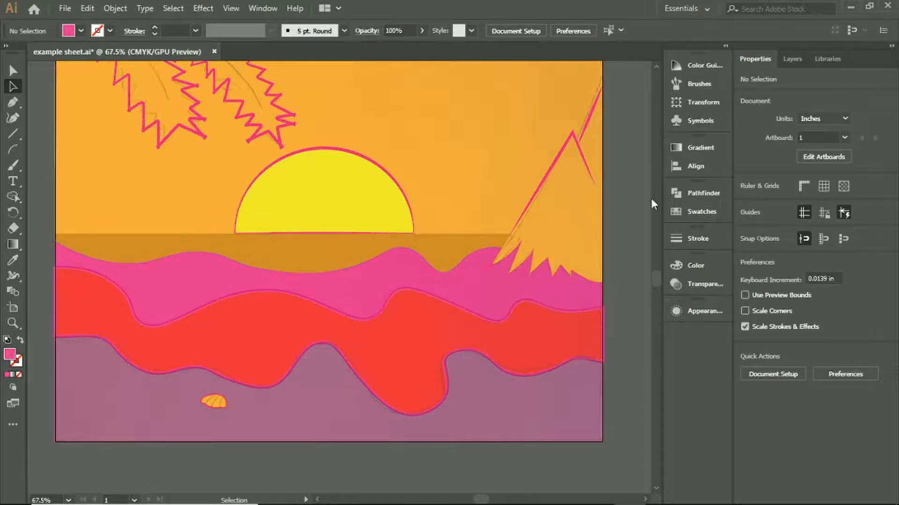
- Undo the recent colour changes on the wave bands and sand and deselect the artwork
{"action": "key", "text": "ctrl+z"}
{"action": "key", "text": "ctrl+z"}
{"action": "key", "text": "ctrl+z"}
{"action": "key", "text": "ctrl+z"}
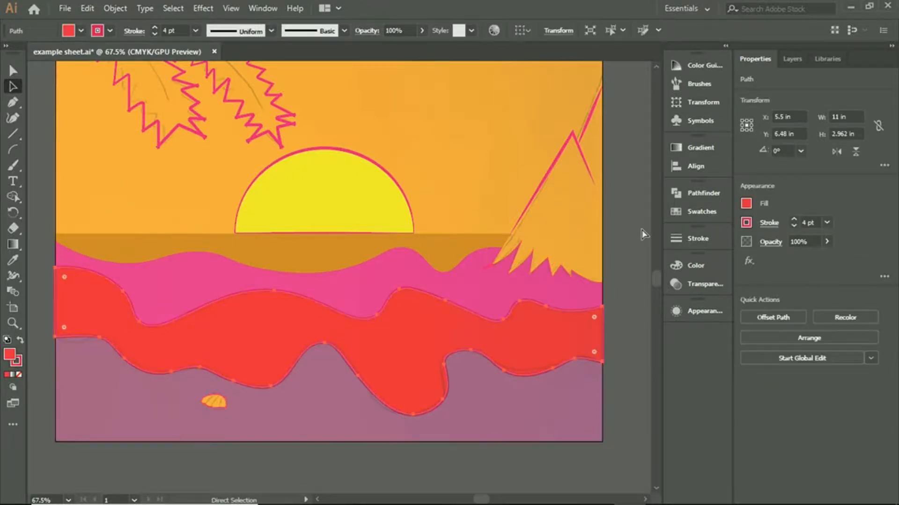
{"action": "left_click", "coordinate": [642, 235]}
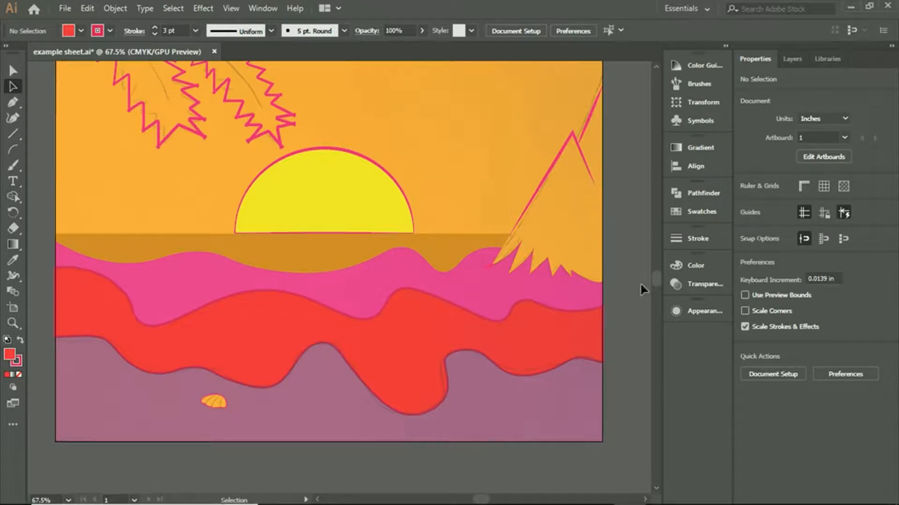
- Set the red wave band's stroke weight to 4 pt and deselect it
{"action": "left_click", "coordinate": [431, 369]}
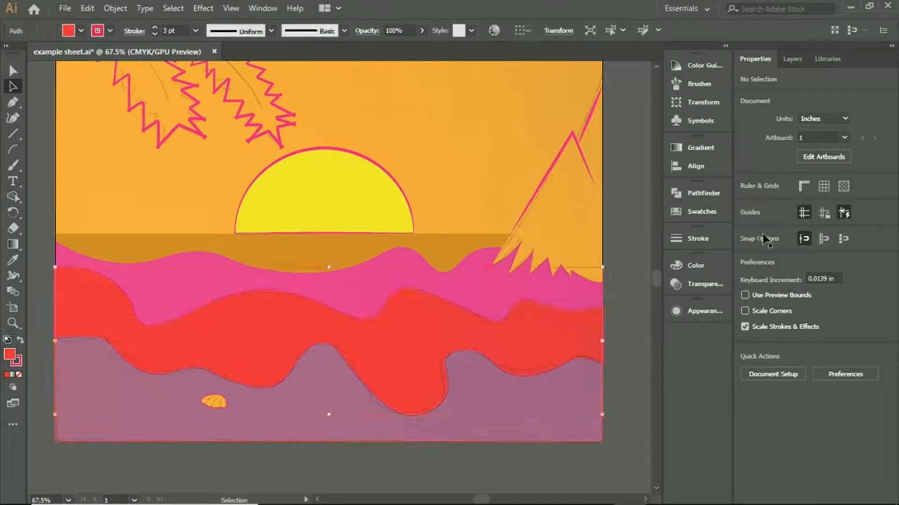
{"action": "left_click", "coordinate": [794, 220]}
{"action": "left_click", "coordinate": [615, 218]}
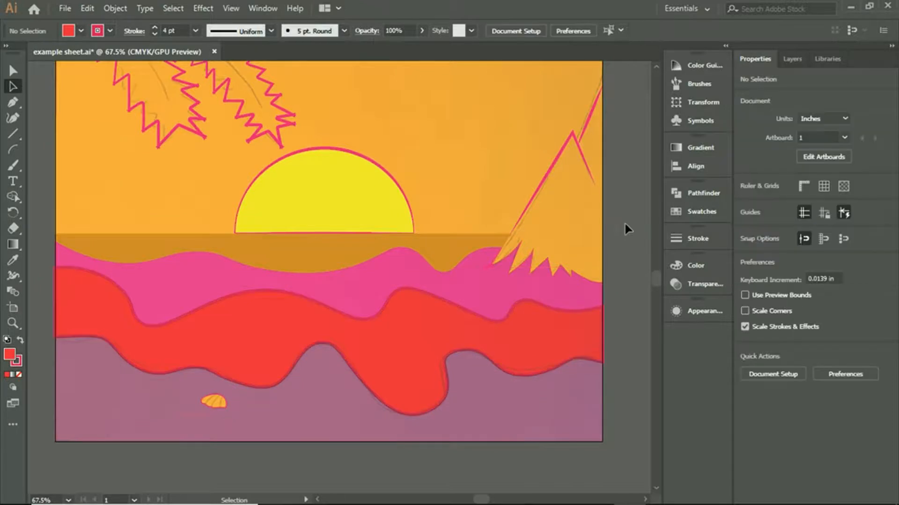
- Draw a straight line along the horizon on the Horizan layer, from the artboard edge to the mountain-like leaf, and give it a lens-shaped width profile
{"action": "scroll", "coordinate": [605, 276], "scroll_direction": "up", "scroll_amount": 5}
{"action": "scroll", "coordinate": [605, 279], "scroll_direction": "down", "scroll_amount": 2}
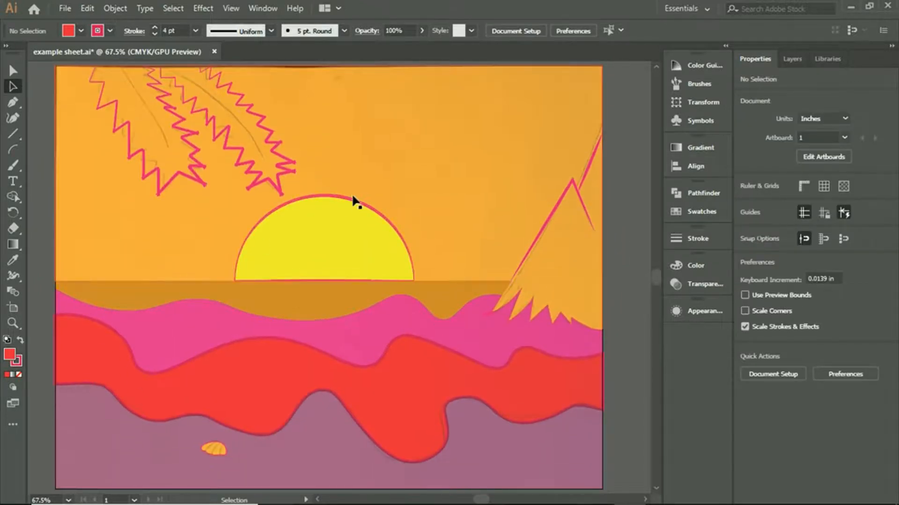
{"action": "left_click", "coordinate": [13, 102]}
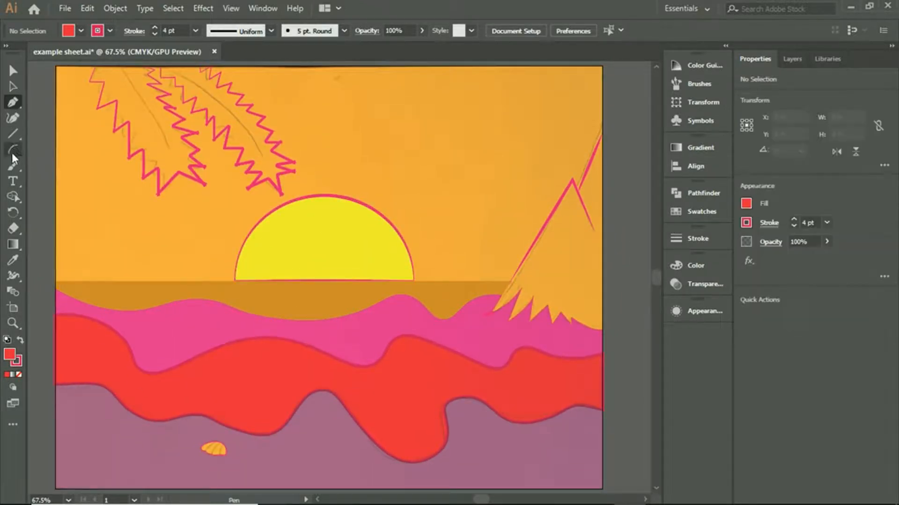
{"action": "left_click", "coordinate": [13, 135]}
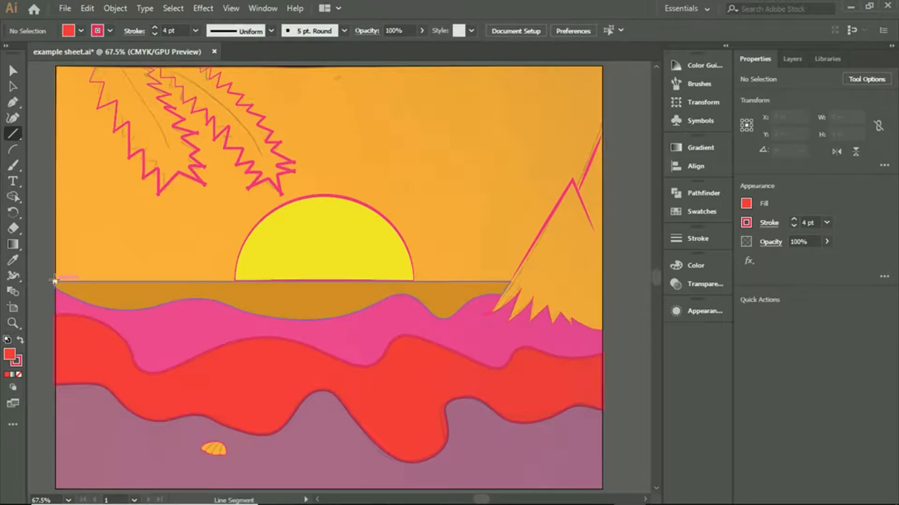
{"action": "left_click", "coordinate": [801, 58]}
{"action": "left_click", "coordinate": [806, 77]}
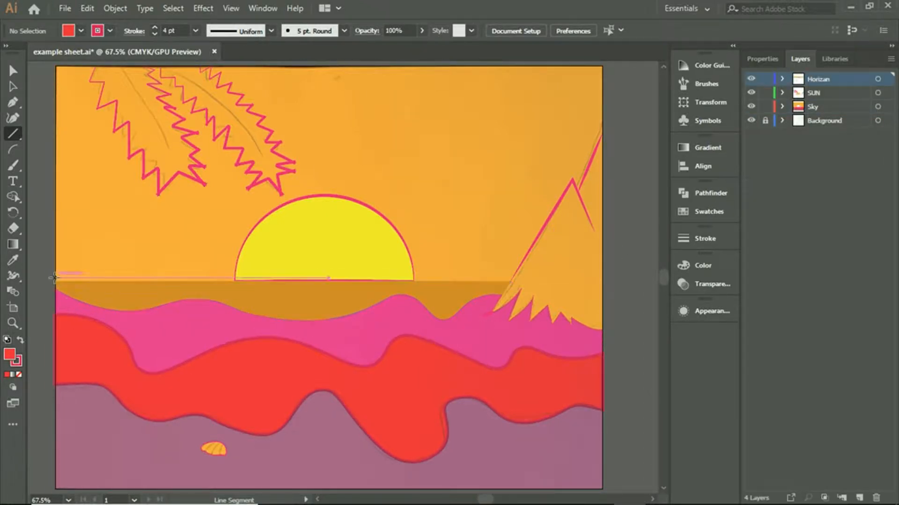
{"action": "left_click_drag", "start_coordinate": [56, 281], "coordinate": [510, 281]}
{"action": "left_click", "coordinate": [12, 87]}
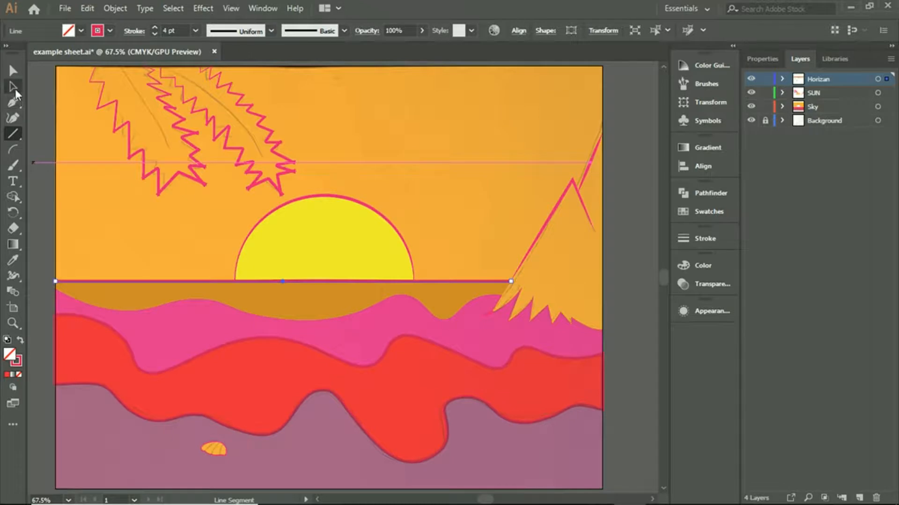
{"action": "left_click", "coordinate": [271, 31]}
{"action": "left_click", "coordinate": [253, 170]}
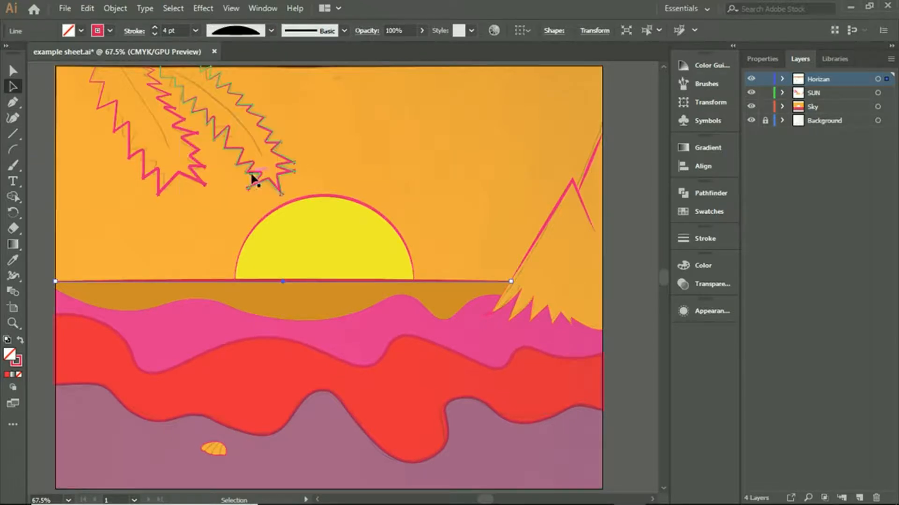
- Select all the unlocked artwork, from the palm leaves down to the sand, and activate Shape Builder on it
{"action": "left_click", "coordinate": [531, 241]}
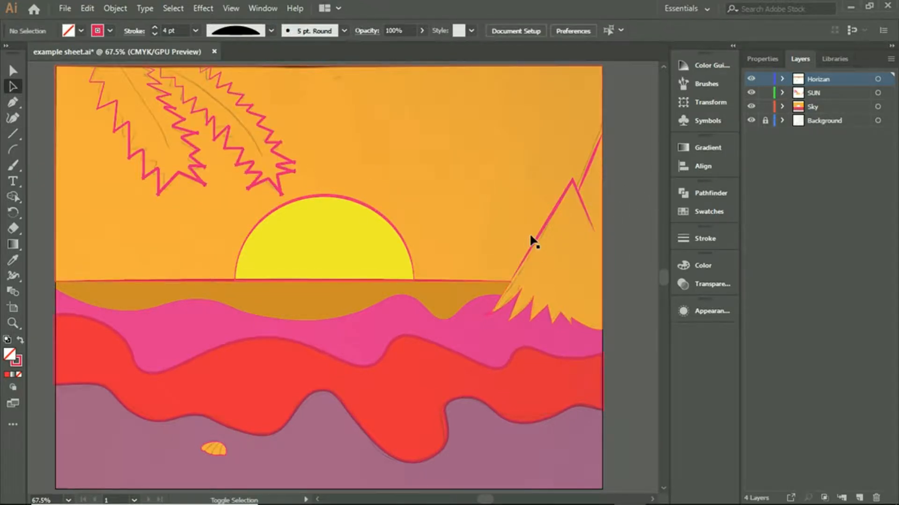
{"action": "left_click", "coordinate": [526, 319], "text": "shift"}
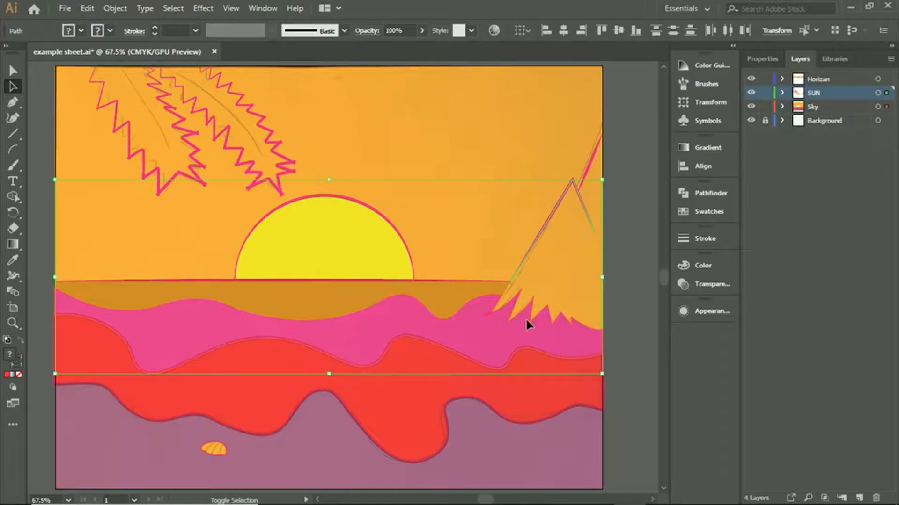
{"action": "left_click_drag", "start_coordinate": [444, 391], "coordinate": [648, 489]}
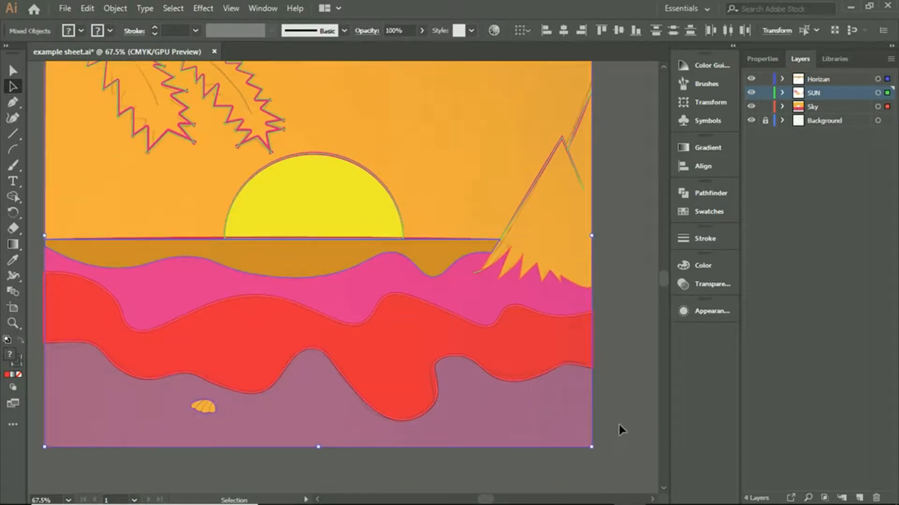
{"action": "scroll", "coordinate": [612, 408], "scroll_direction": "up", "scroll_amount": 1}
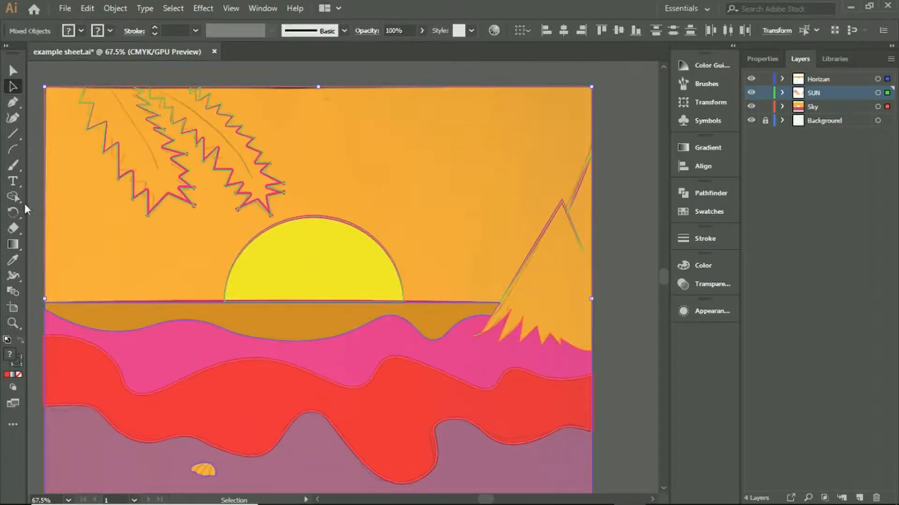
{"action": "left_click", "coordinate": [13, 196]}
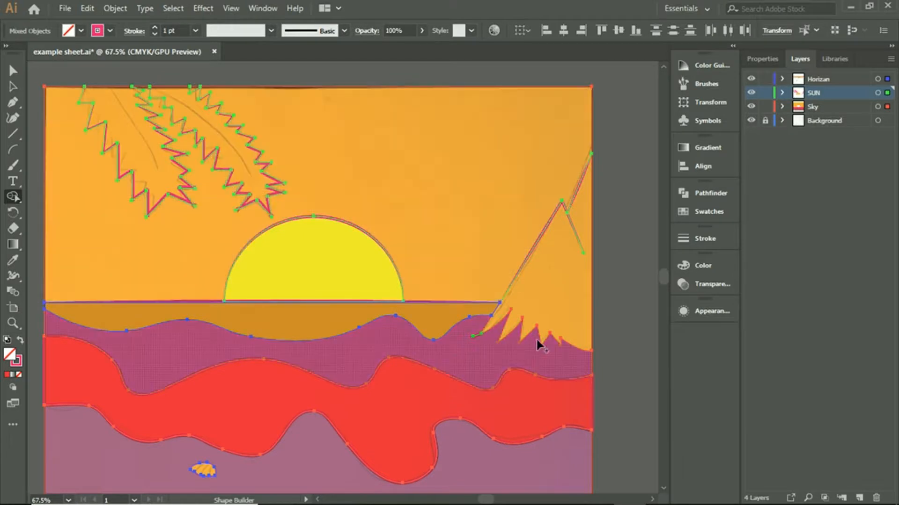
{"action": "scroll", "coordinate": [562, 302], "scroll_direction": "down", "scroll_amount": 2}
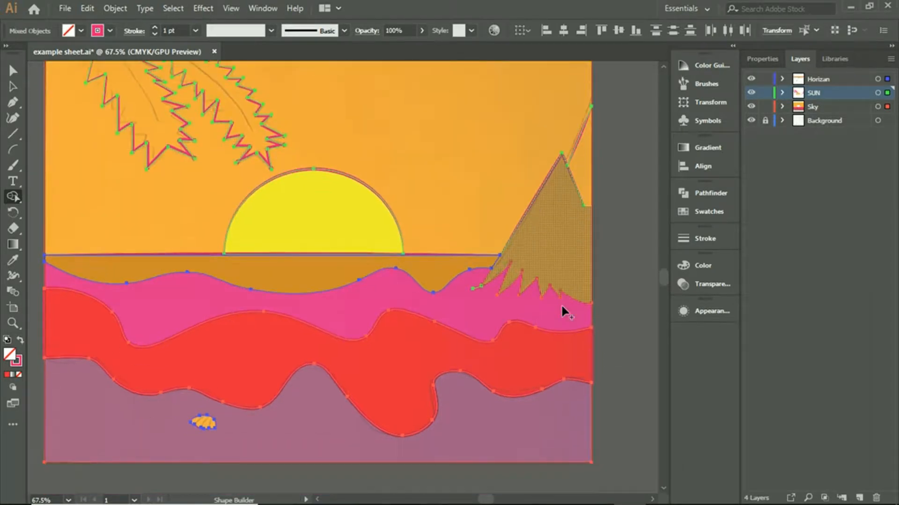
- Build the large mountain and the smaller peak behind it with Shape Builder, using a dark purple fill swatch
{"action": "left_click", "coordinate": [766, 57]}
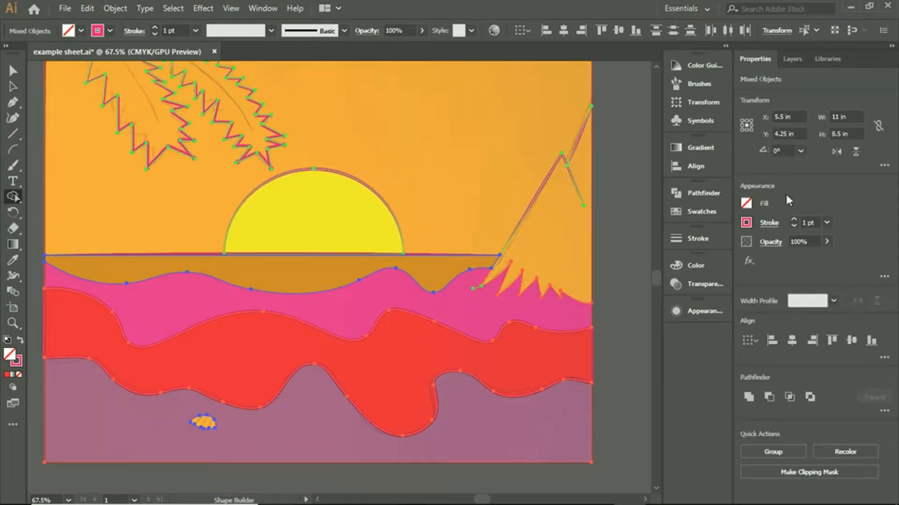
{"action": "left_click", "coordinate": [745, 204]}
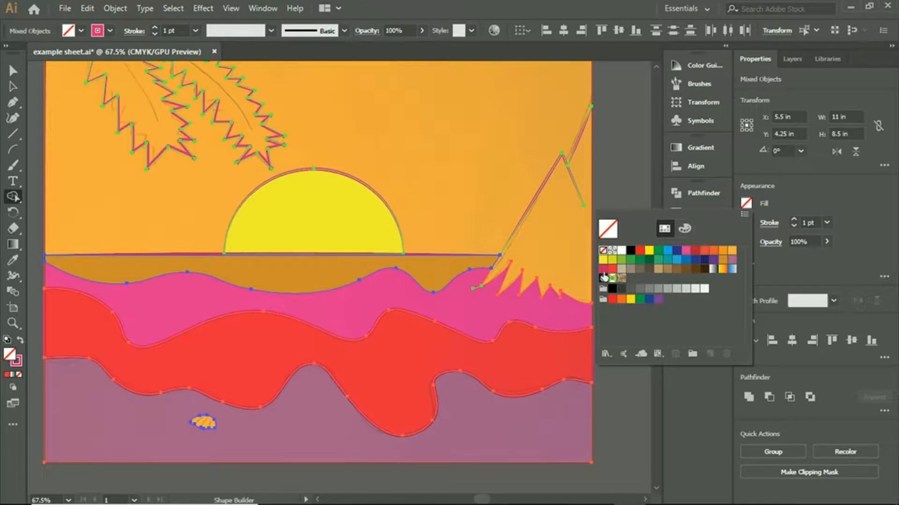
{"action": "left_click", "coordinate": [603, 269]}
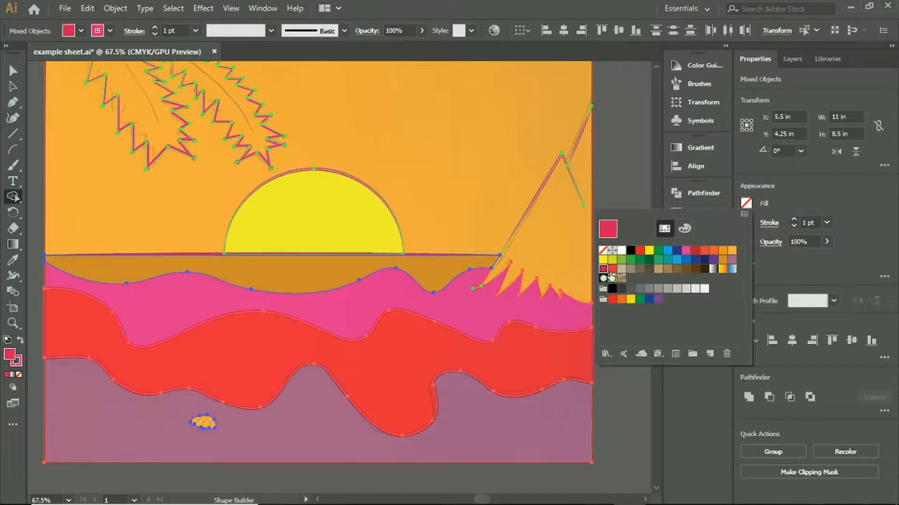
{"action": "left_click", "coordinate": [686, 251]}
{"action": "left_click", "coordinate": [715, 261]}
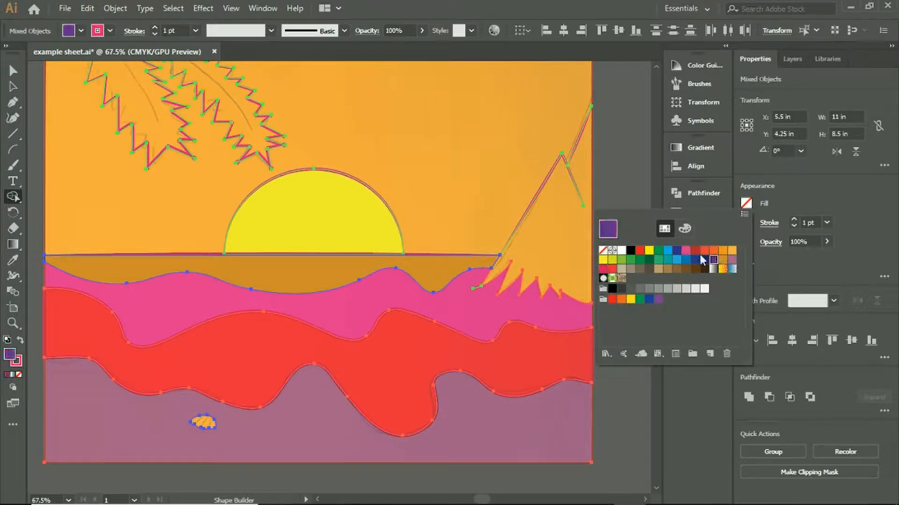
{"action": "left_click", "coordinate": [546, 220]}
{"action": "left_click", "coordinate": [585, 178]}
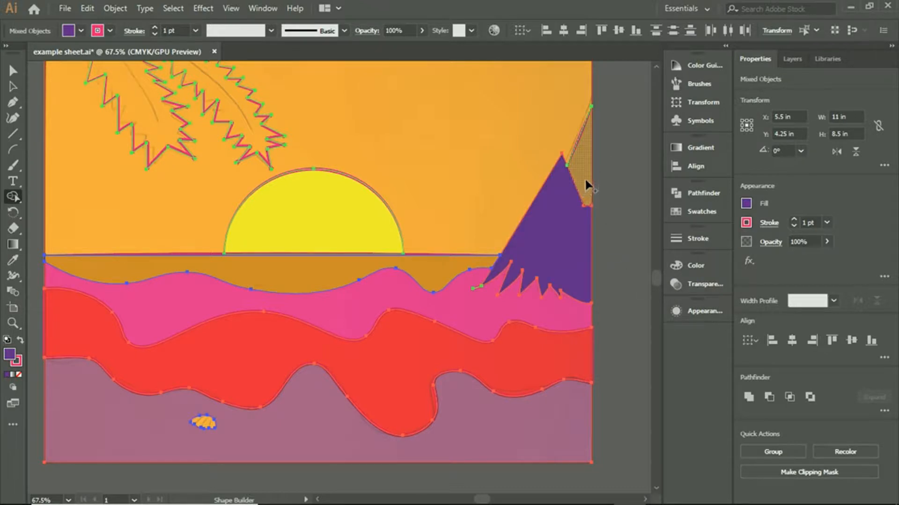
{"action": "scroll", "coordinate": [639, 268], "scroll_direction": "up", "scroll_amount": 2}
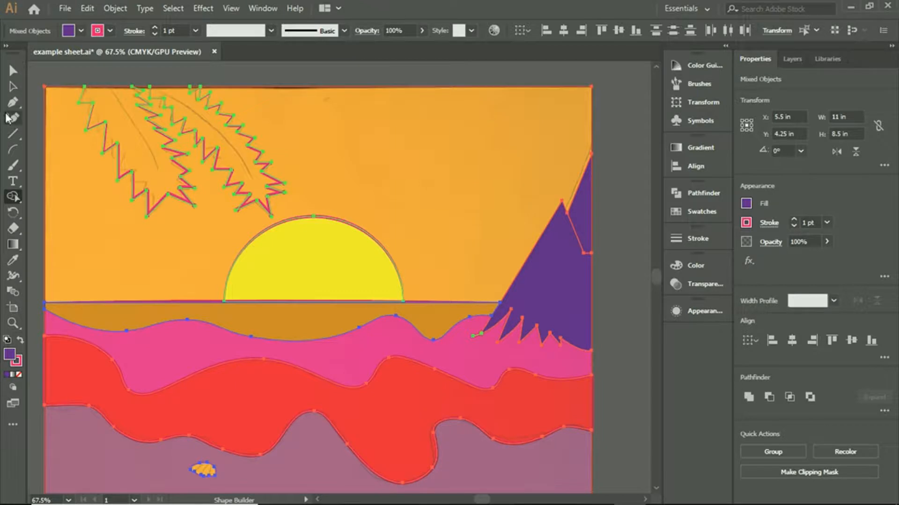
- Build both hanging palm leaves with Shape Builder, using a green fill swatch and a stroke of None
{"action": "left_click", "coordinate": [13, 89]}
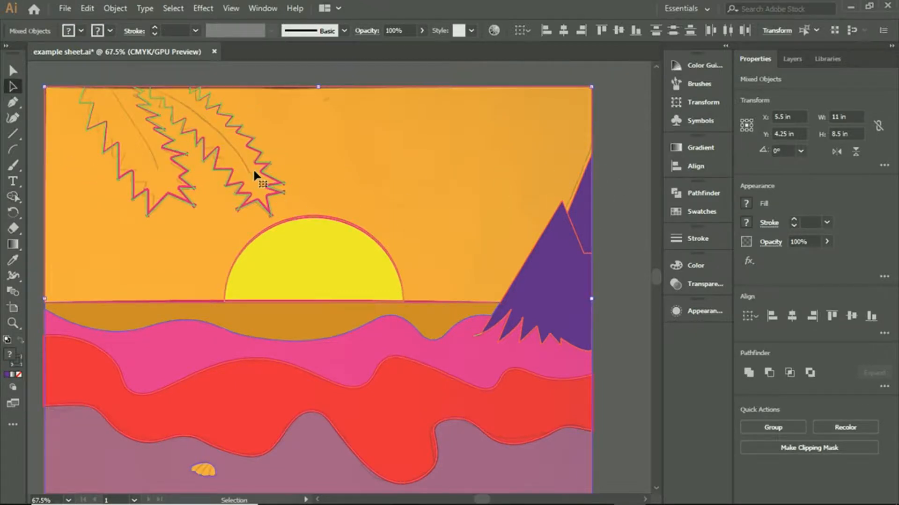
{"action": "scroll", "coordinate": [252, 169], "scroll_direction": "down", "scroll_amount": 1}
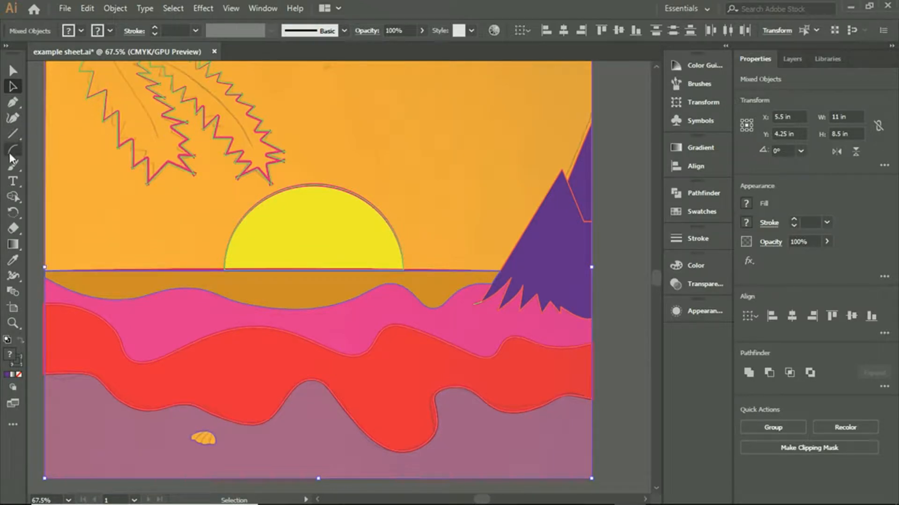
{"action": "left_click", "coordinate": [16, 195]}
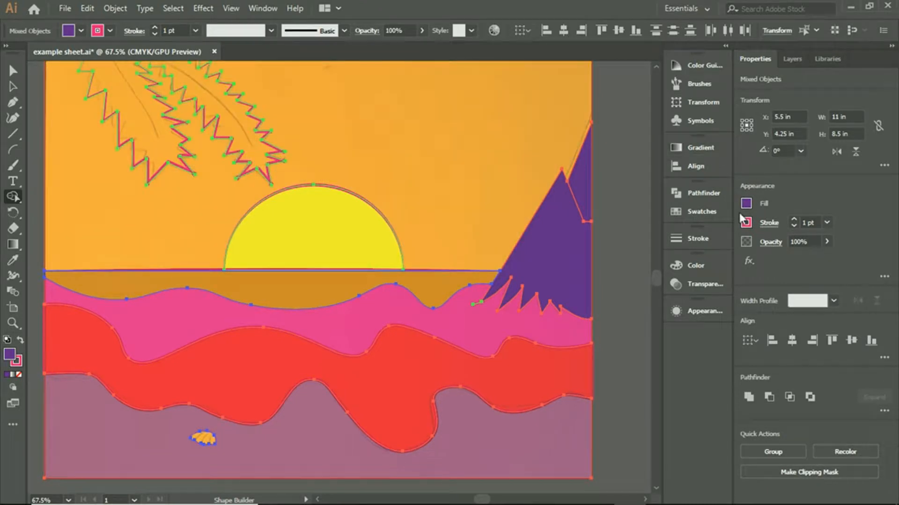
{"action": "left_click", "coordinate": [746, 222]}
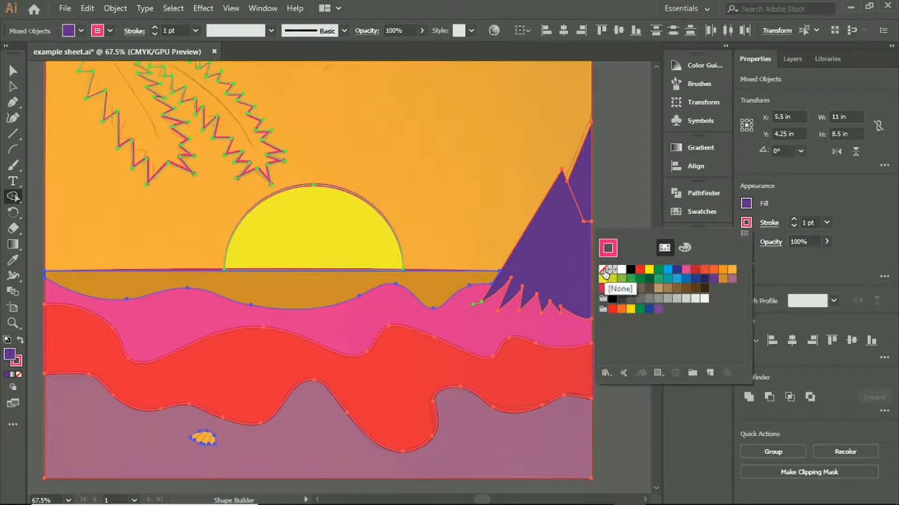
{"action": "left_click", "coordinate": [603, 270]}
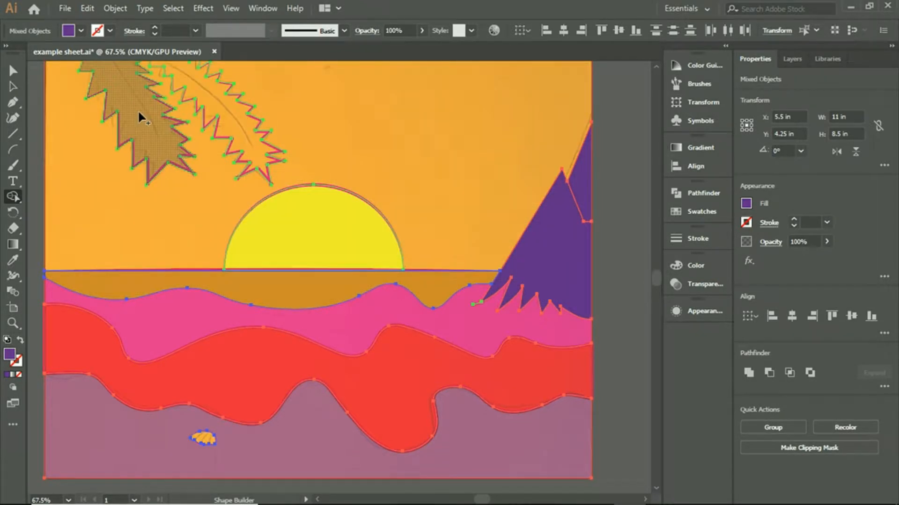
{"action": "scroll", "coordinate": [144, 118], "scroll_direction": "up", "scroll_amount": 2}
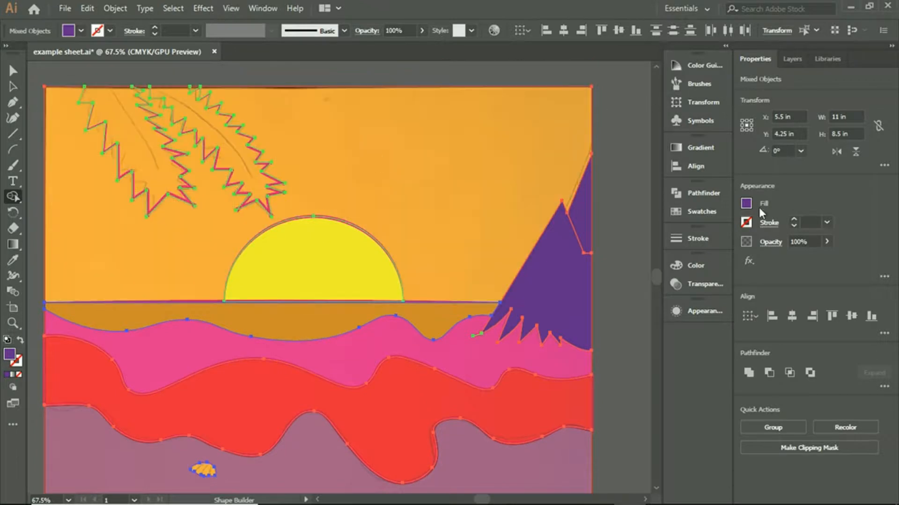
{"action": "left_click", "coordinate": [747, 208]}
{"action": "left_click", "coordinate": [663, 255]}
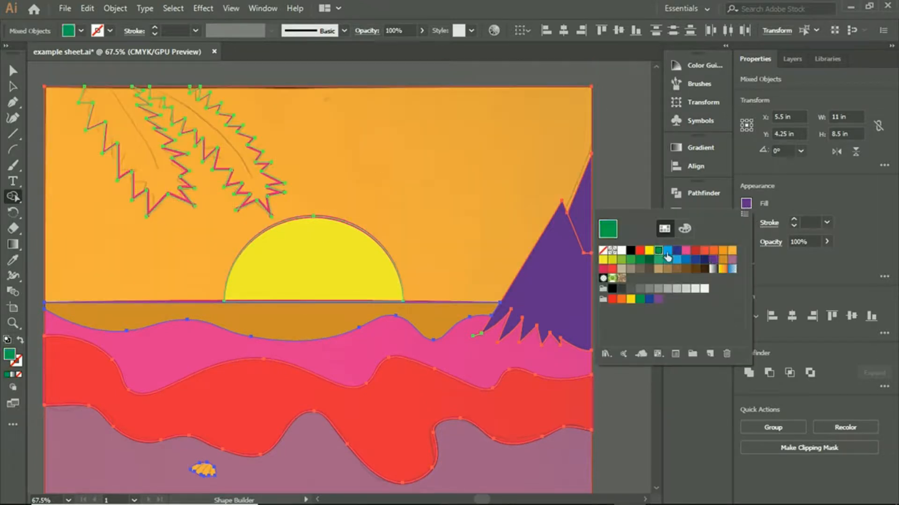
{"action": "left_click", "coordinate": [154, 155]}
{"action": "left_click", "coordinate": [243, 162]}
{"action": "left_click", "coordinate": [13, 87]}
{"action": "left_click", "coordinate": [261, 105]}
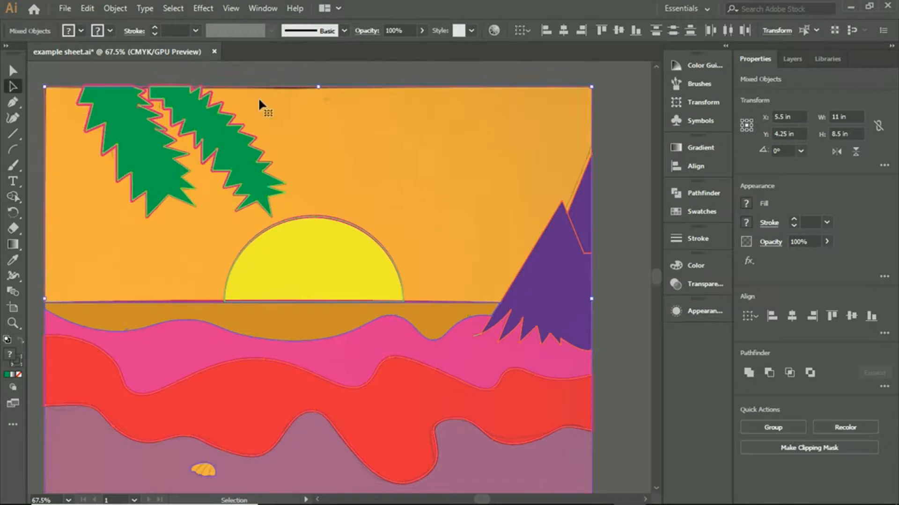
- Draw a straight pink 4 pt midrib down the left palm leaf on the Horizan layer, from the artboard's top edge, and deselect it
{"action": "left_click", "coordinate": [792, 59]}
{"action": "left_click", "coordinate": [795, 79]}
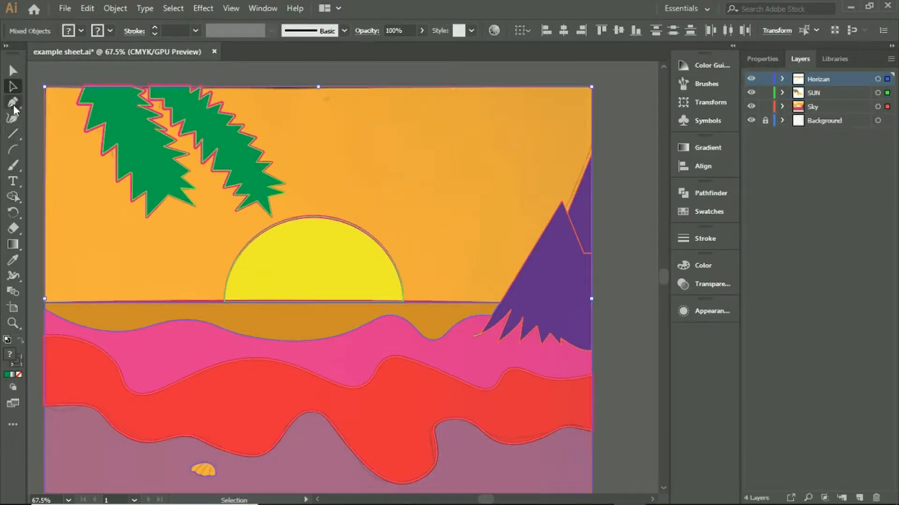
{"action": "left_click", "coordinate": [62, 71]}
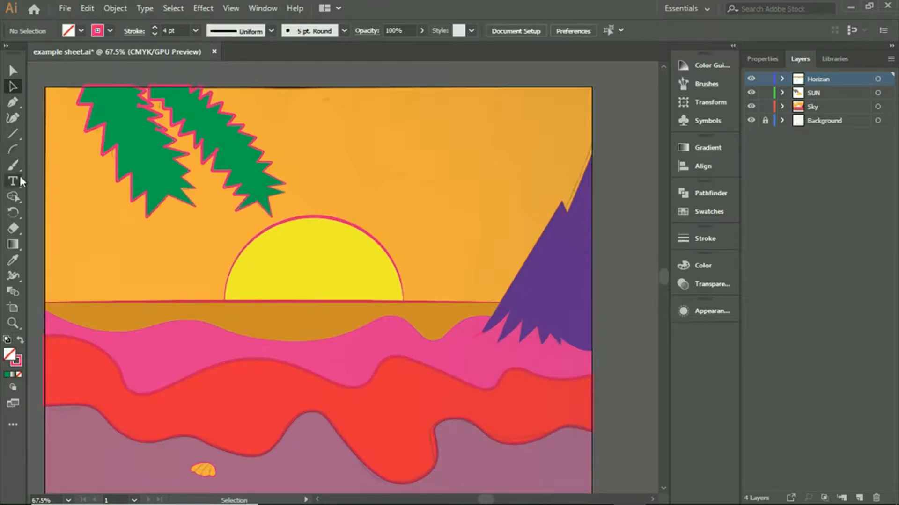
{"action": "left_click", "coordinate": [13, 118]}
{"action": "left_click", "coordinate": [12, 102]}
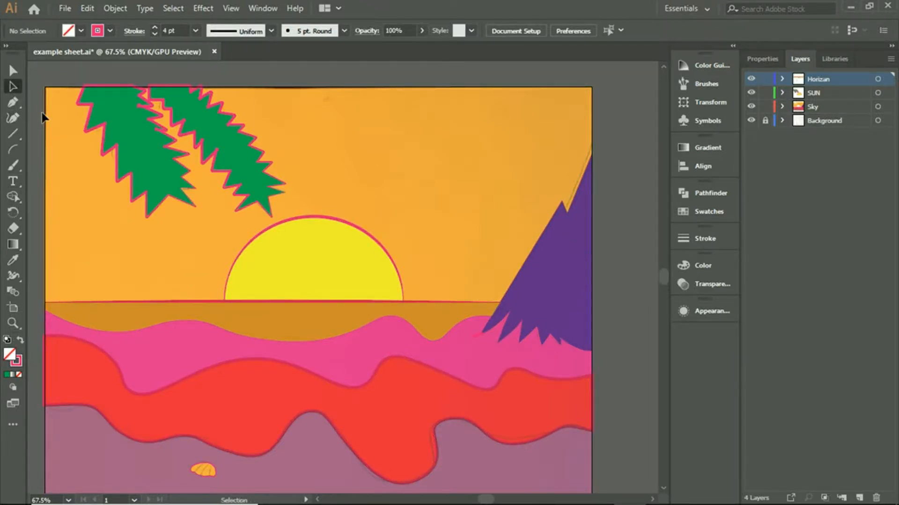
{"action": "left_click", "coordinate": [108, 86]}
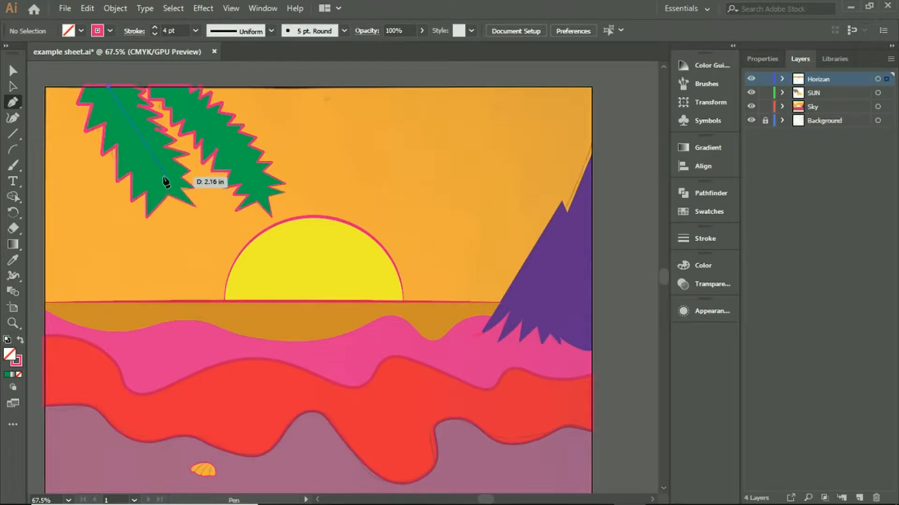
{"action": "mouse_move", "coordinate": [155, 169]}
{"action": "left_mouse_down"}
{"action": "mouse_move", "coordinate": [164, 198]}
{"action": "mouse_move", "coordinate": [156, 170]}
{"action": "left_mouse_up"}
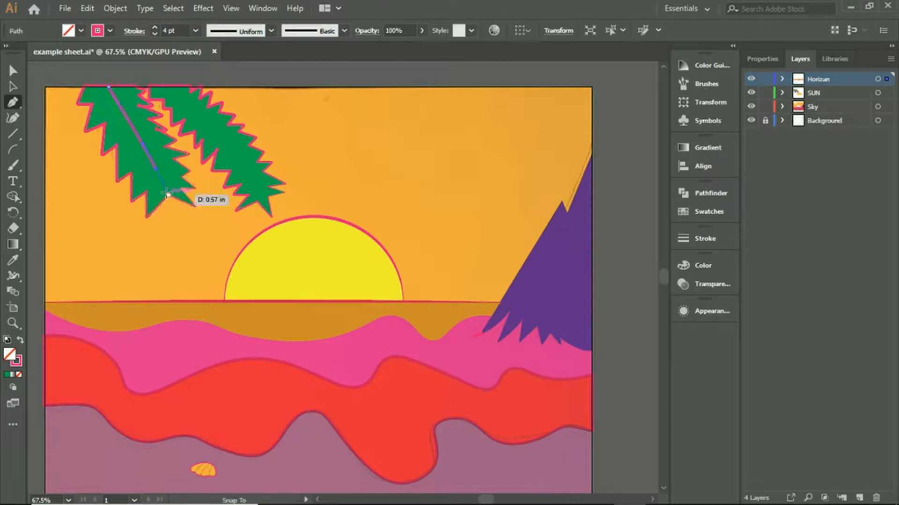
{"action": "left_click", "coordinate": [13, 87]}
{"action": "left_click", "coordinate": [173, 66]}
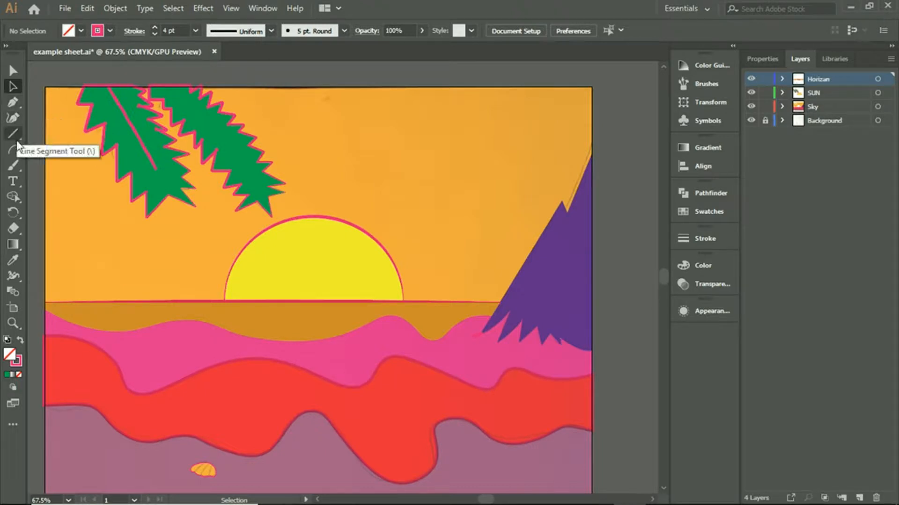
- Draw a curved pink 4 pt midrib down the right palm leaf with the Pen tool, from the artboard's top edge, and deselect it
{"action": "left_click", "coordinate": [12, 101]}
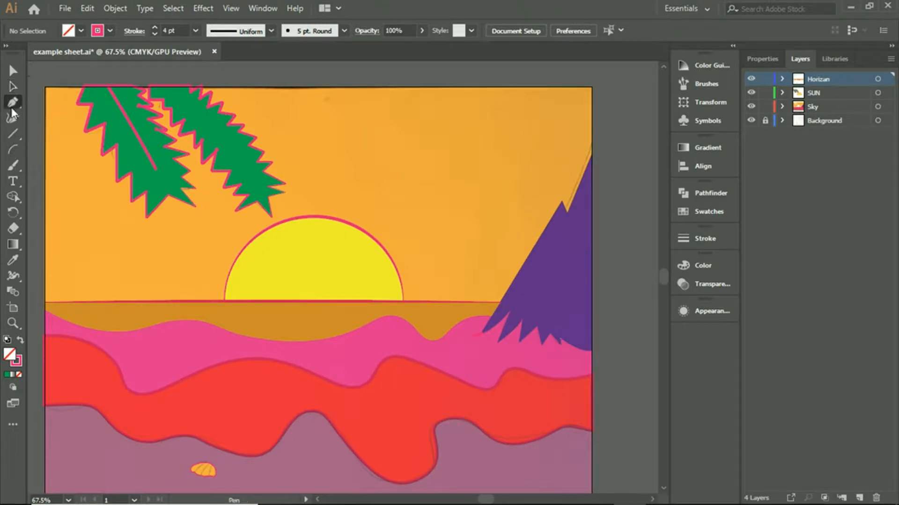
{"action": "left_click", "coordinate": [174, 86]}
{"action": "left_click_drag", "start_coordinate": [245, 165], "coordinate": [255, 197]}
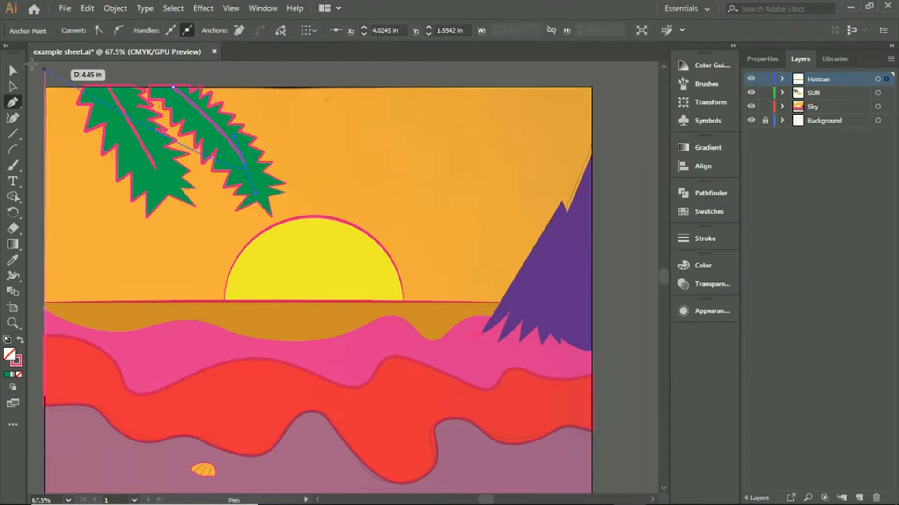
{"action": "left_click", "coordinate": [13, 86]}
{"action": "left_click", "coordinate": [301, 81]}
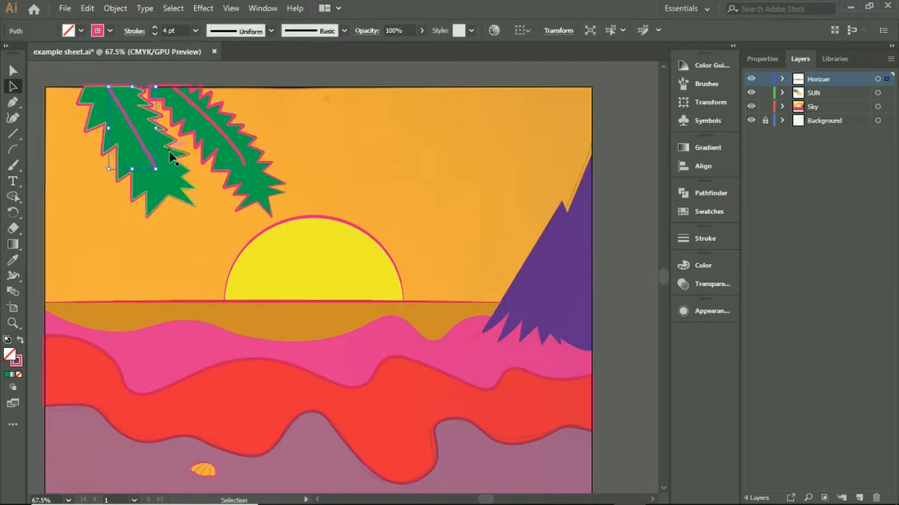
- Select both palm leaves' outlines and midribs, change their stroke colour to a lighter green swatch, and deselect them
{"action": "left_click", "coordinate": [194, 145]}
{"action": "left_click", "coordinate": [231, 145]}
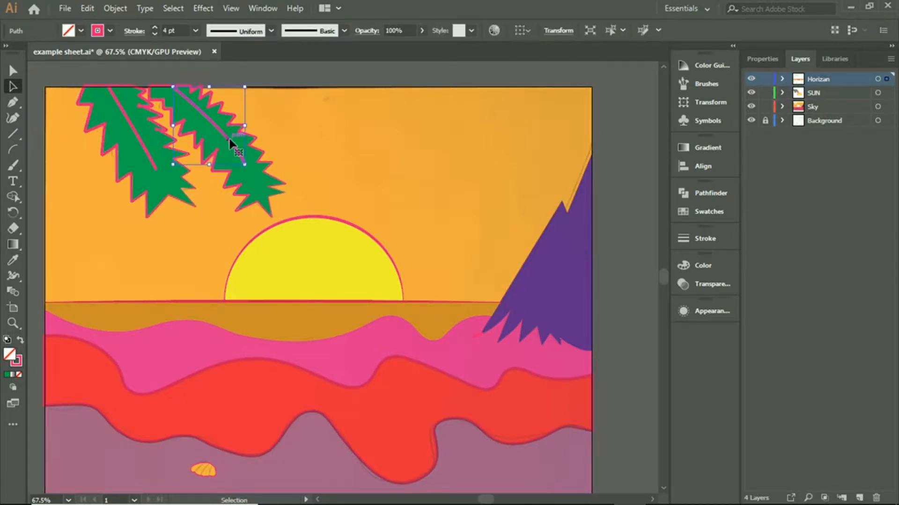
{"action": "left_click", "coordinate": [216, 141], "text": "shift"}
{"action": "left_click", "coordinate": [133, 135], "text": "shift"}
{"action": "left_click", "coordinate": [133, 135], "text": "shift"}
{"action": "left_click", "coordinate": [134, 134], "text": "shift"}
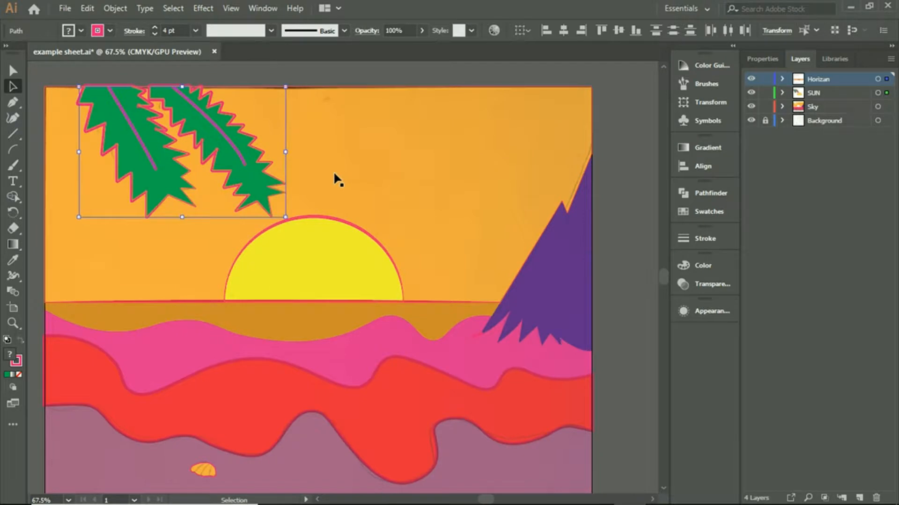
{"action": "left_click", "coordinate": [761, 59]}
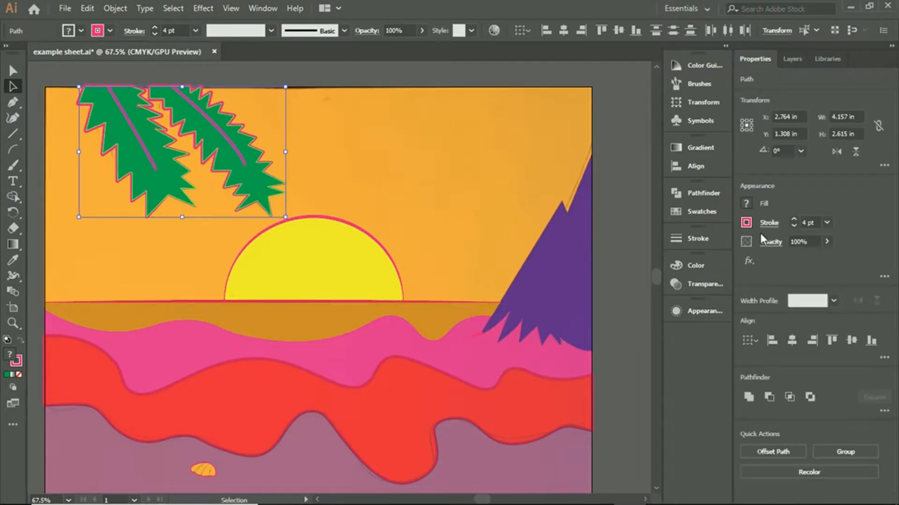
{"action": "left_click", "coordinate": [747, 223]}
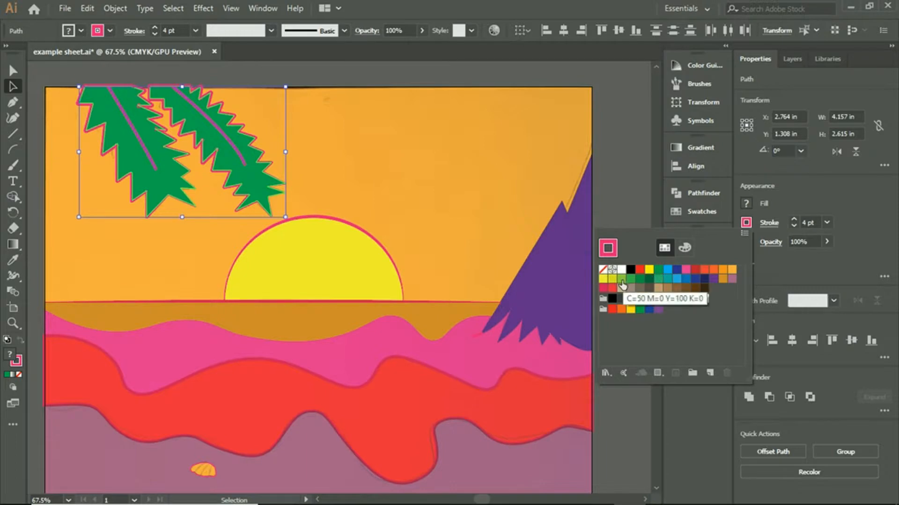
{"action": "left_click", "coordinate": [631, 280]}
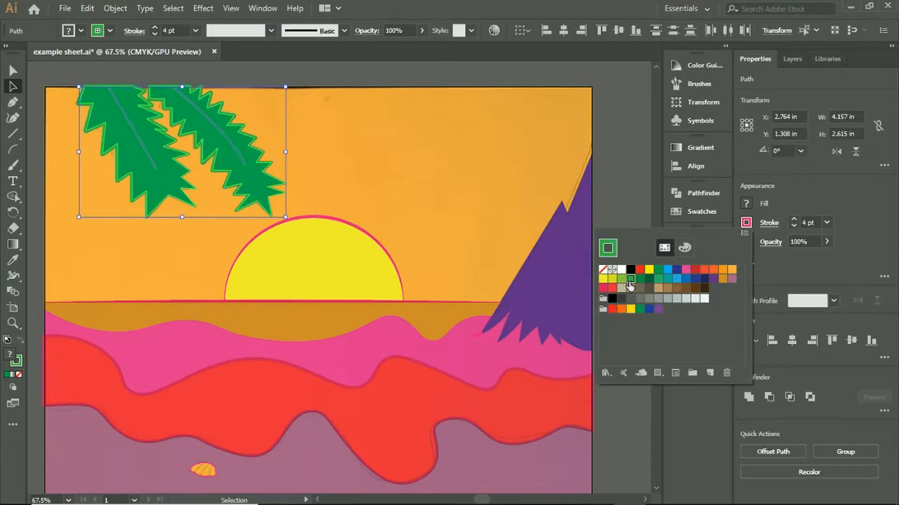
{"action": "left_click", "coordinate": [611, 200]}
{"action": "left_click", "coordinate": [611, 199]}
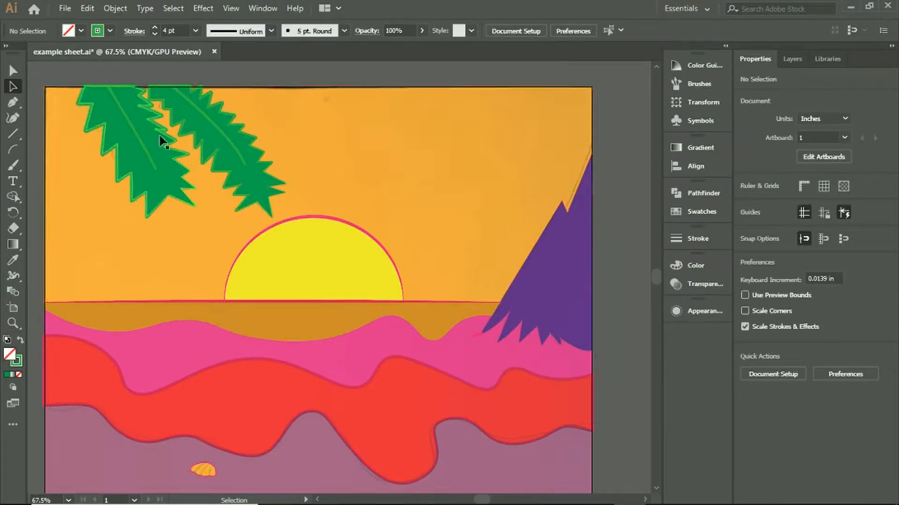
- Change the stroke colour of both palm leaf midribs to a dark green swatch and deselect them
{"action": "left_click", "coordinate": [142, 143]}
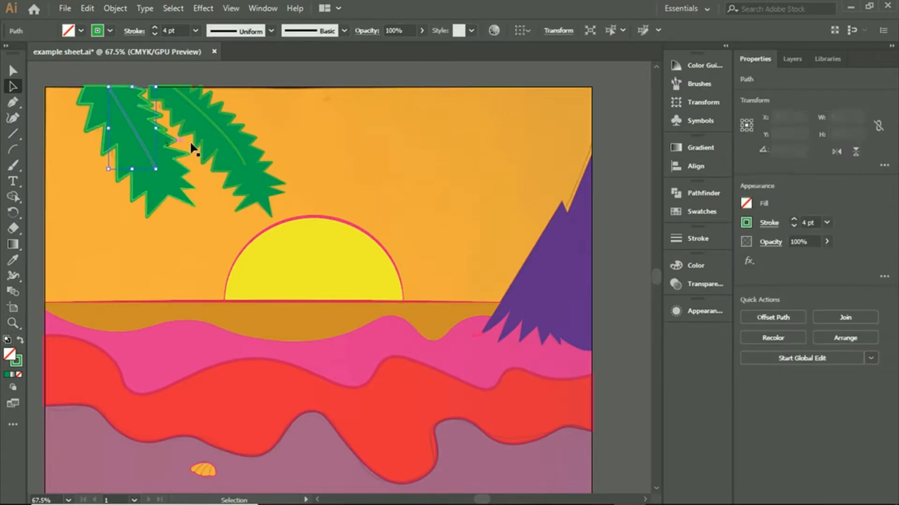
{"action": "left_click", "coordinate": [225, 135]}
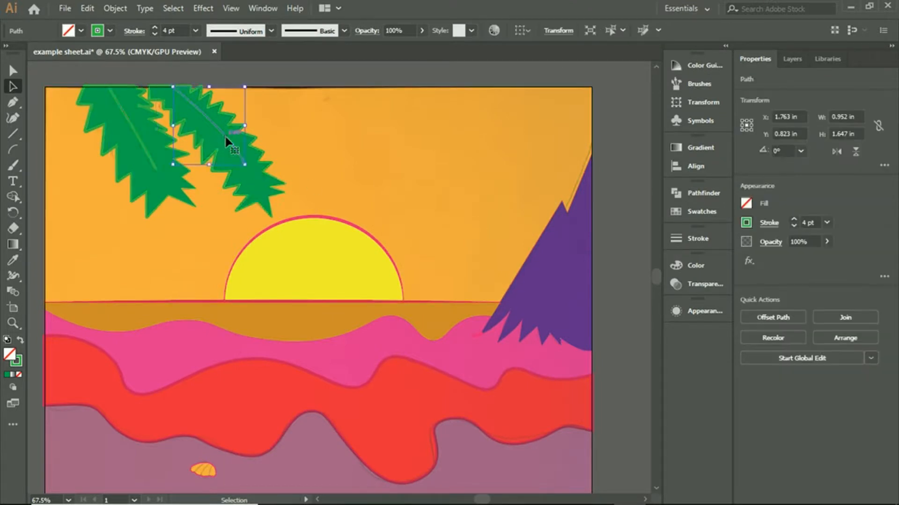
{"action": "left_click", "coordinate": [747, 222]}
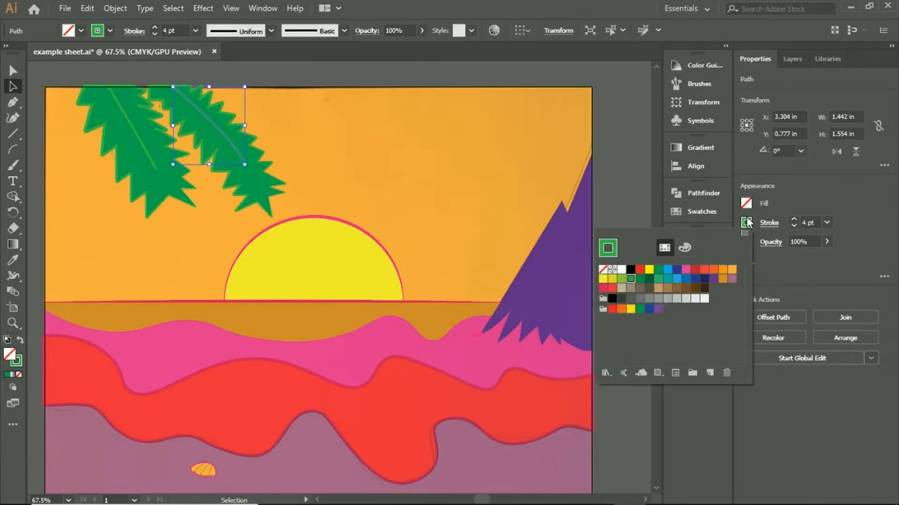
{"action": "left_click", "coordinate": [648, 279]}
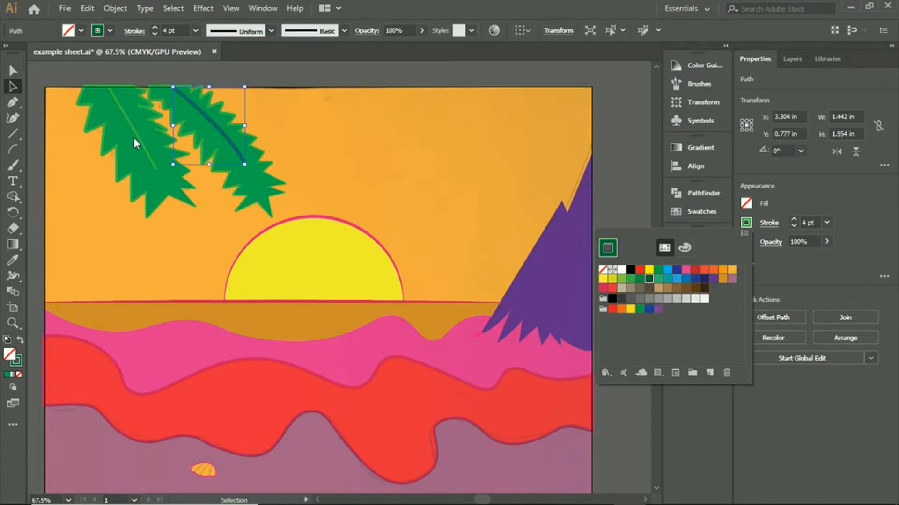
{"action": "left_click", "coordinate": [136, 137]}
{"action": "left_click", "coordinate": [139, 137], "text": "shift"}
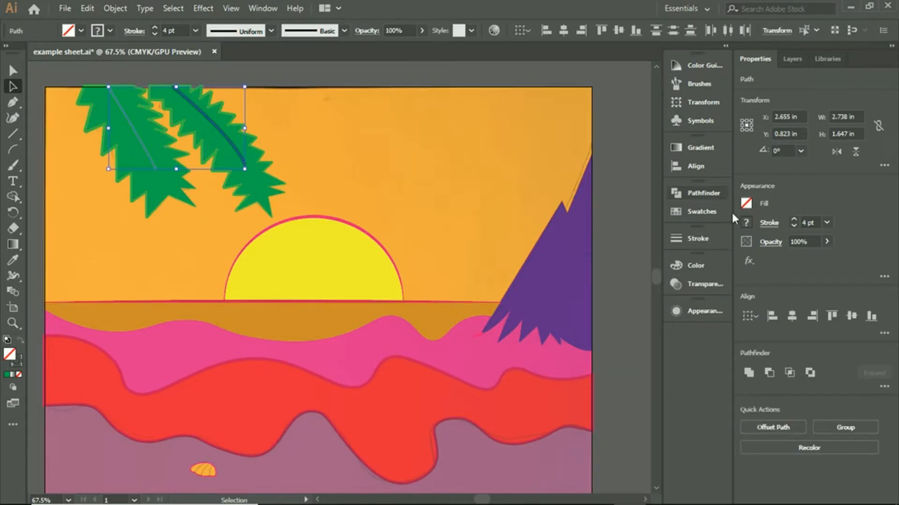
{"action": "left_click", "coordinate": [746, 224]}
{"action": "left_click", "coordinate": [644, 283]}
{"action": "left_click", "coordinate": [613, 142]}
{"action": "left_click", "coordinate": [613, 142]}
{"action": "scroll", "coordinate": [611, 142], "scroll_direction": "down", "scroll_amount": 2}
{"action": "scroll", "coordinate": [611, 142], "scroll_direction": "up", "scroll_amount": 3}
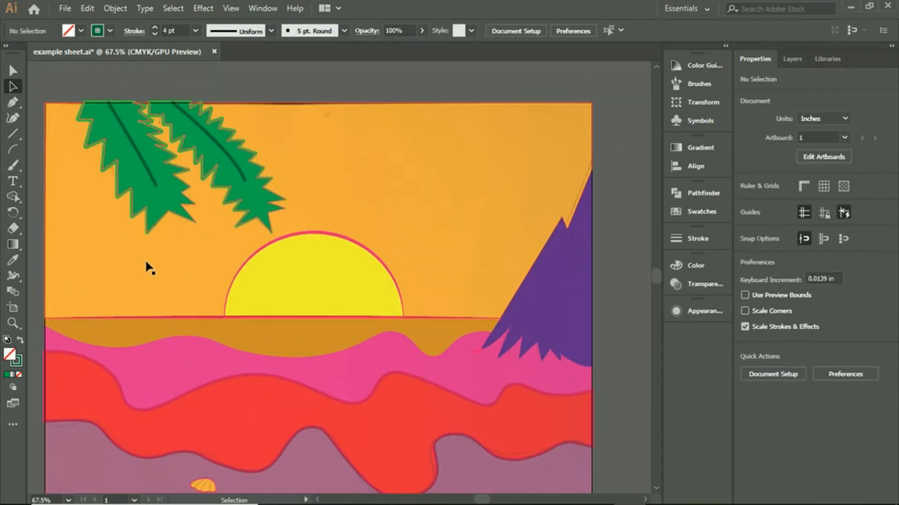
- Select both palm leaf outlines, edit their green stroke swatch to 58% cyan, and deselect them
{"action": "left_click", "coordinate": [242, 219]}
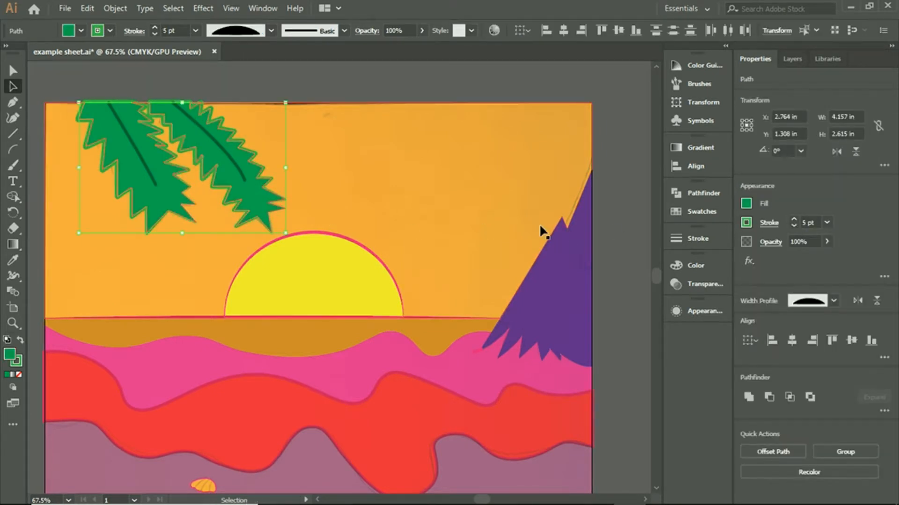
{"action": "left_click", "coordinate": [610, 223]}
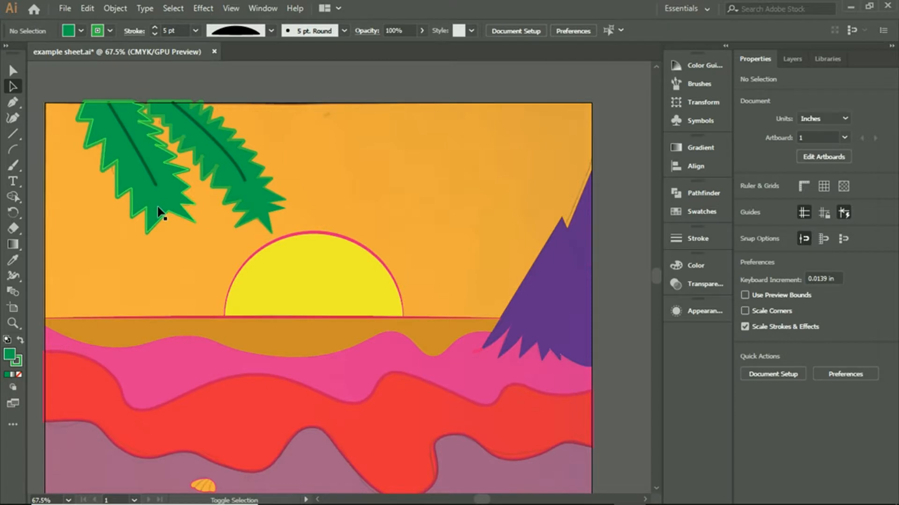
{"action": "left_click", "coordinate": [240, 209]}
{"action": "left_click", "coordinate": [746, 223]}
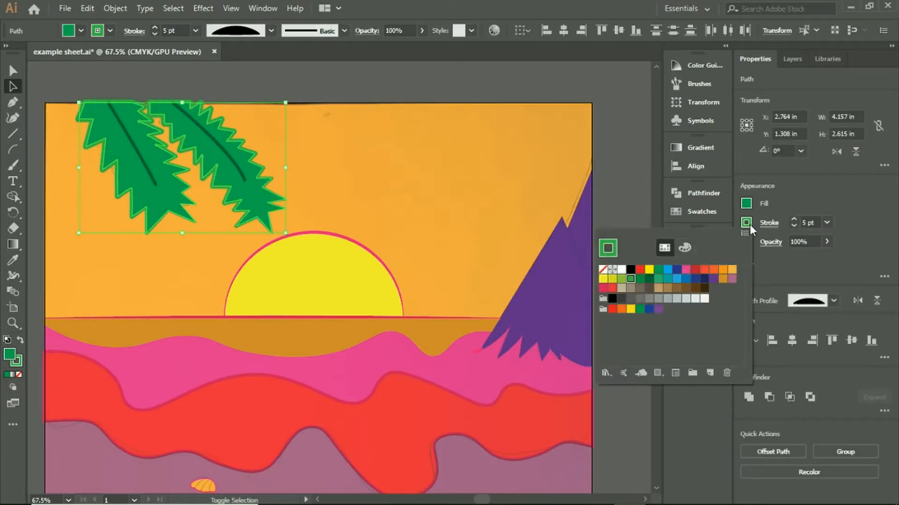
{"action": "double_click", "coordinate": [630, 280]}
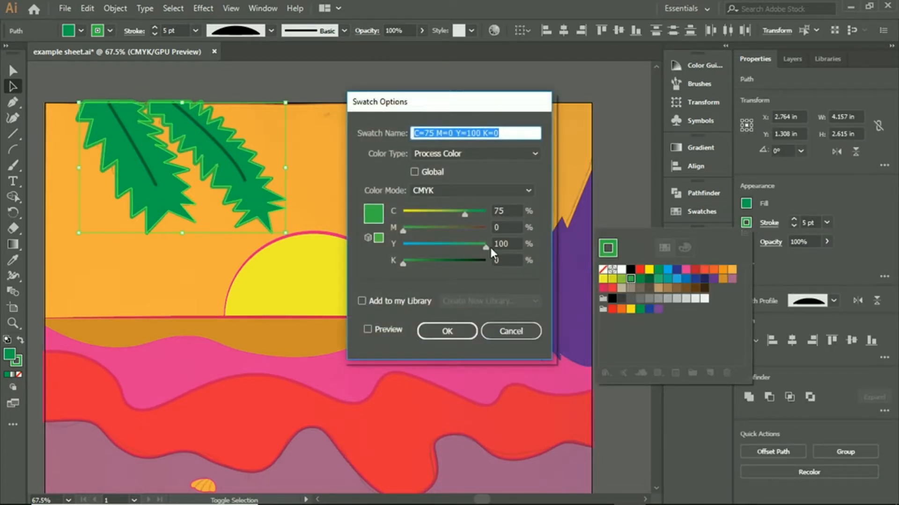
{"action": "left_click_drag", "start_coordinate": [462, 209], "coordinate": [450, 215]}
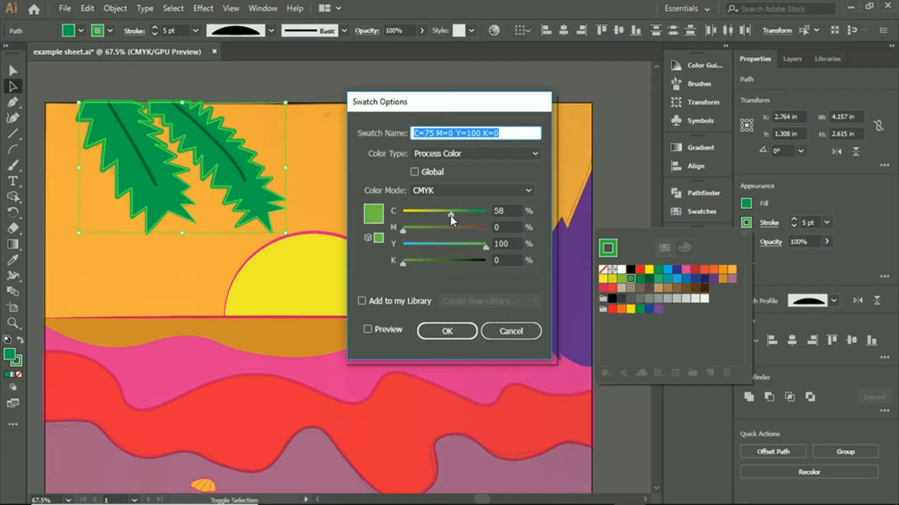
{"action": "left_click", "coordinate": [446, 331]}
{"action": "left_click", "coordinate": [607, 168]}
{"action": "left_click", "coordinate": [607, 169]}
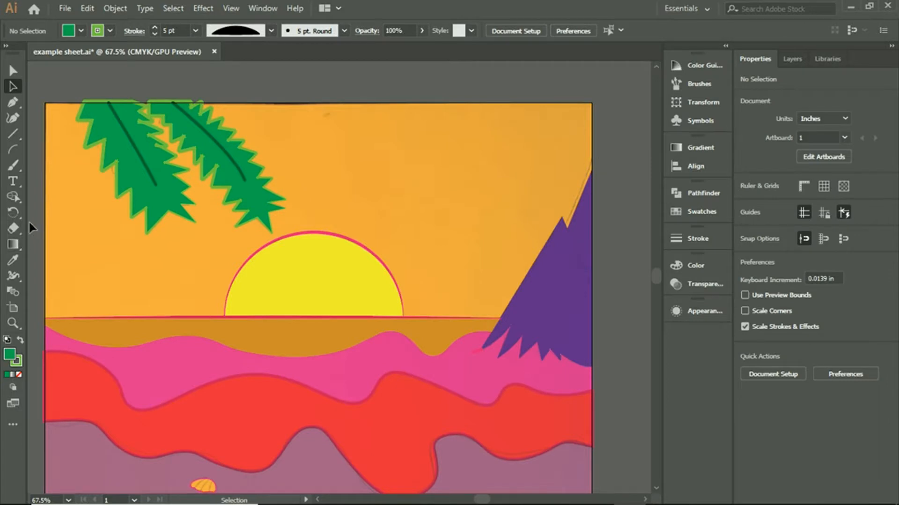
{"action": "scroll", "coordinate": [56, 210], "scroll_direction": "down", "scroll_amount": 2}
{"action": "left_click", "coordinate": [151, 164]}
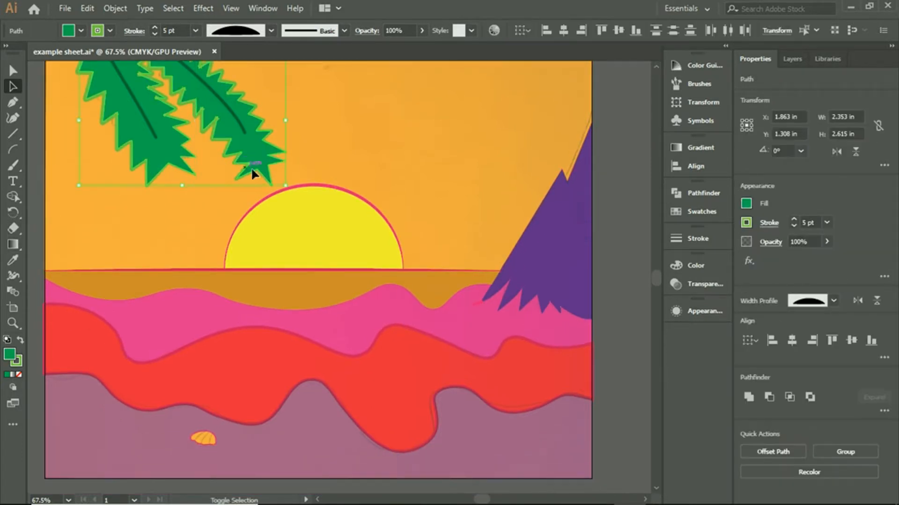
{"action": "left_click", "coordinate": [743, 221]}
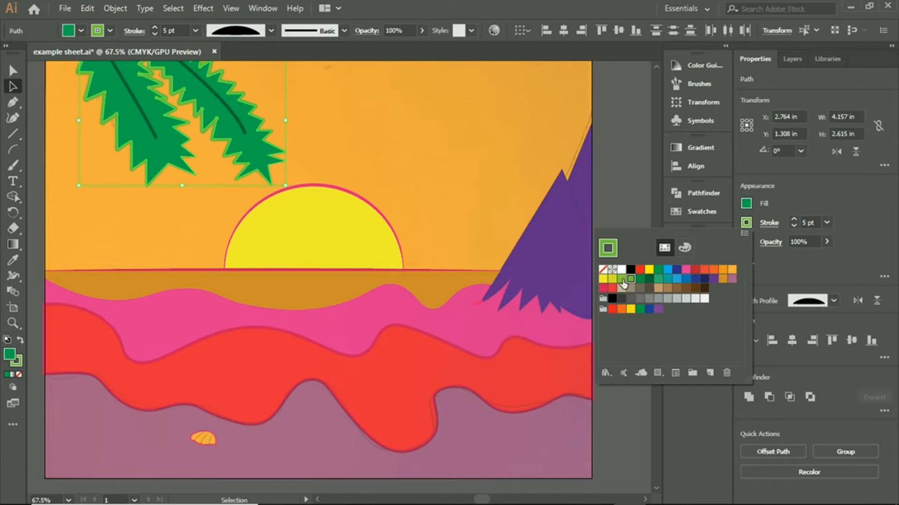
{"action": "left_click", "coordinate": [628, 171]}
{"action": "left_click", "coordinate": [628, 171]}
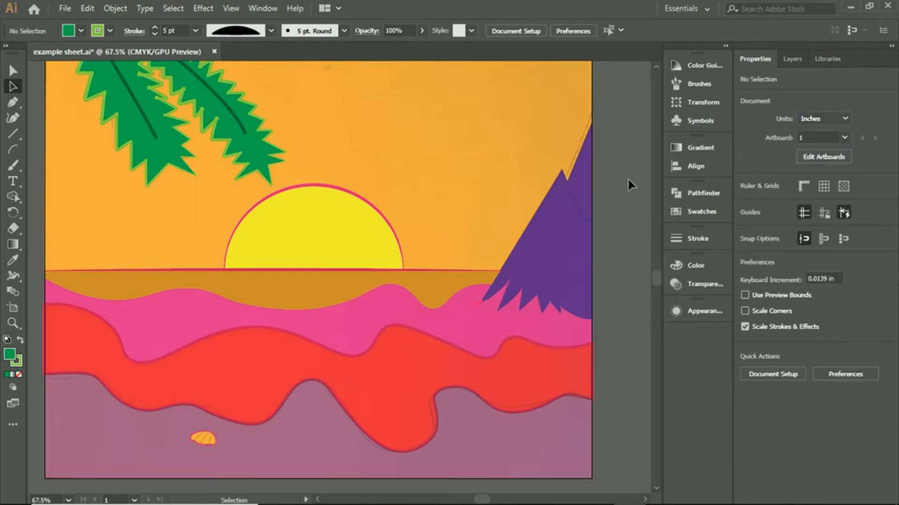
- Select both palm leaf shapes, set their stroke to None, and deselect them
{"action": "scroll", "coordinate": [628, 179], "scroll_direction": "up", "scroll_amount": 2}
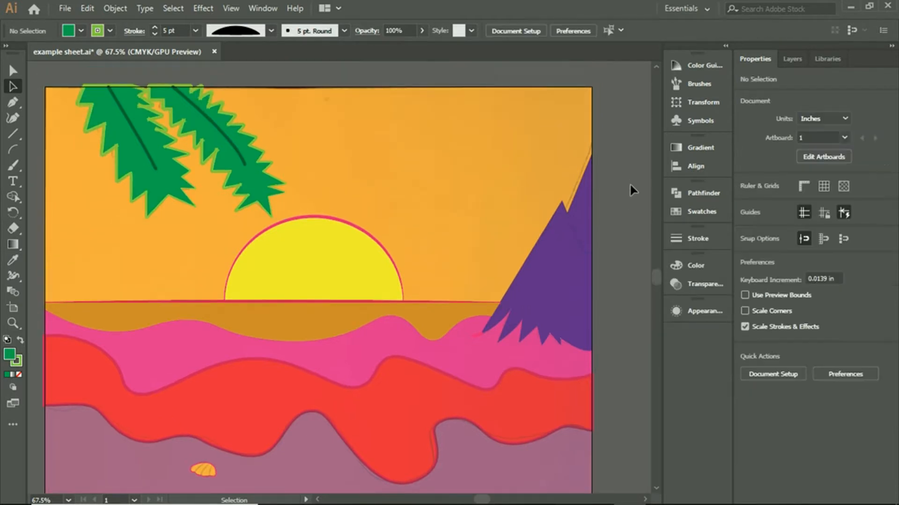
{"action": "left_click", "coordinate": [148, 132]}
{"action": "left_click", "coordinate": [198, 186], "text": "shift"}
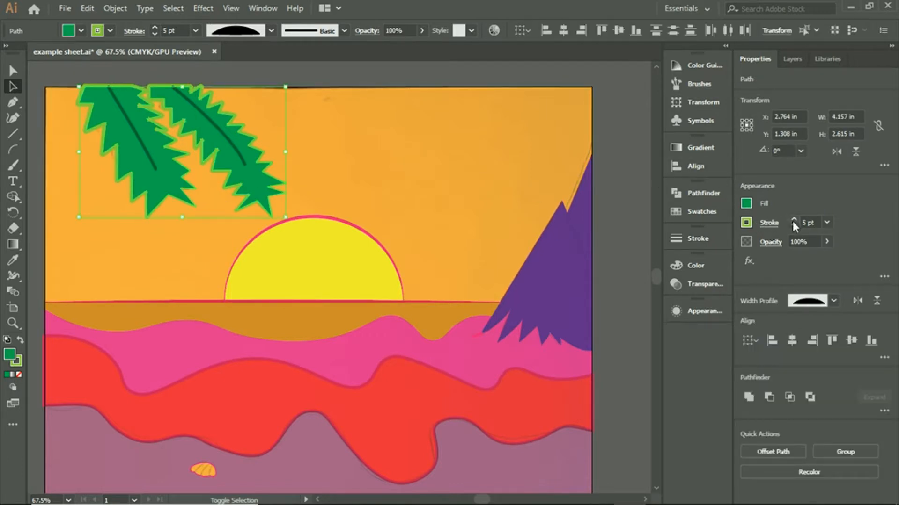
{"action": "left_click", "coordinate": [750, 224]}
{"action": "left_click", "coordinate": [604, 267]}
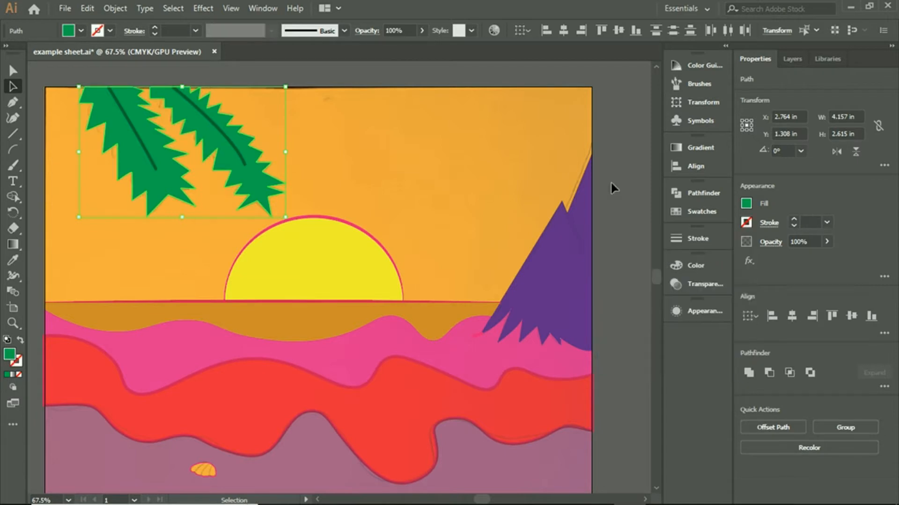
{"action": "left_click", "coordinate": [611, 181]}
{"action": "scroll", "coordinate": [616, 187], "scroll_direction": "up", "scroll_amount": 1}
{"action": "scroll", "coordinate": [617, 187], "scroll_direction": "down", "scroll_amount": 2}
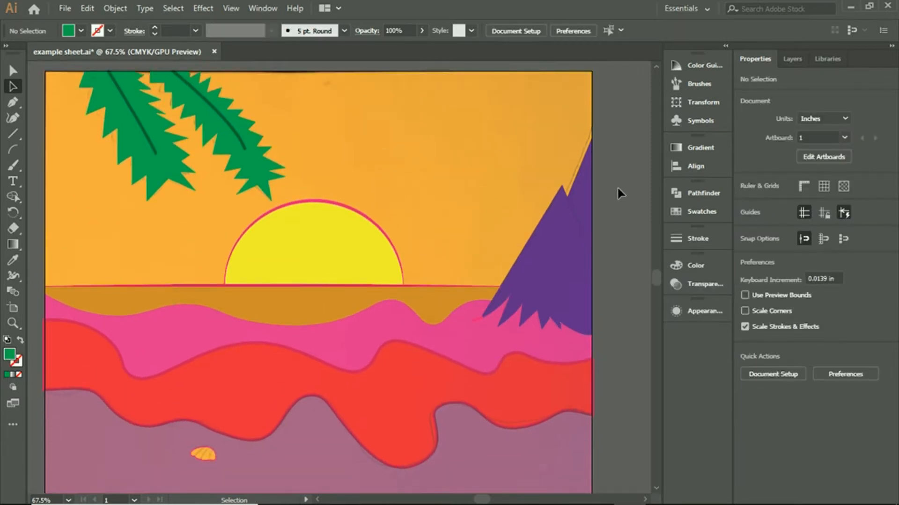
{"action": "scroll", "coordinate": [411, 304], "scroll_direction": "down", "scroll_amount": 3}
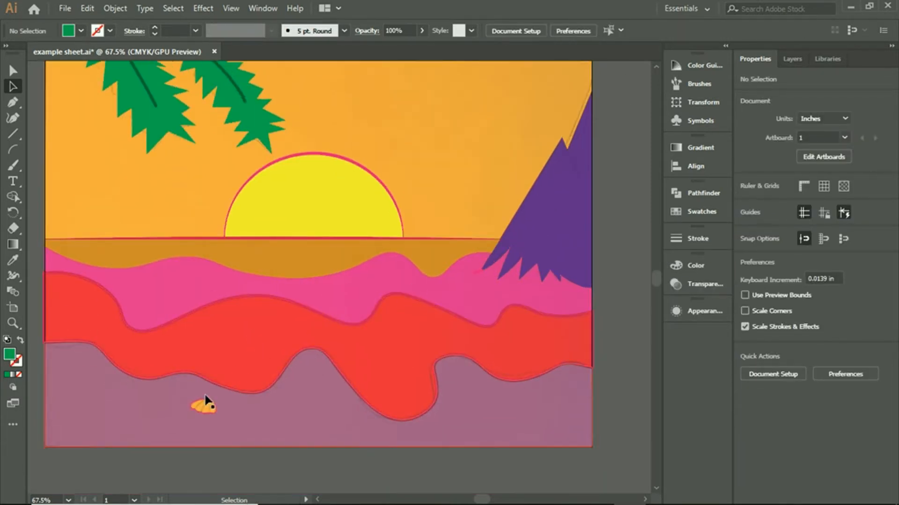
{"action": "scroll", "coordinate": [210, 411], "scroll_direction": "up", "scroll_amount": 2}
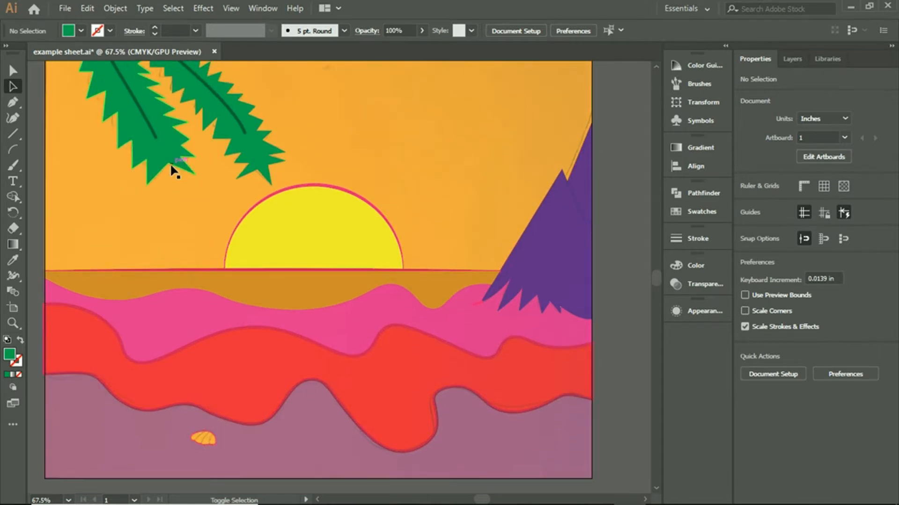
{"action": "left_click", "coordinate": [172, 170]}
{"action": "scroll", "coordinate": [562, 164], "scroll_direction": "up", "scroll_amount": 6}
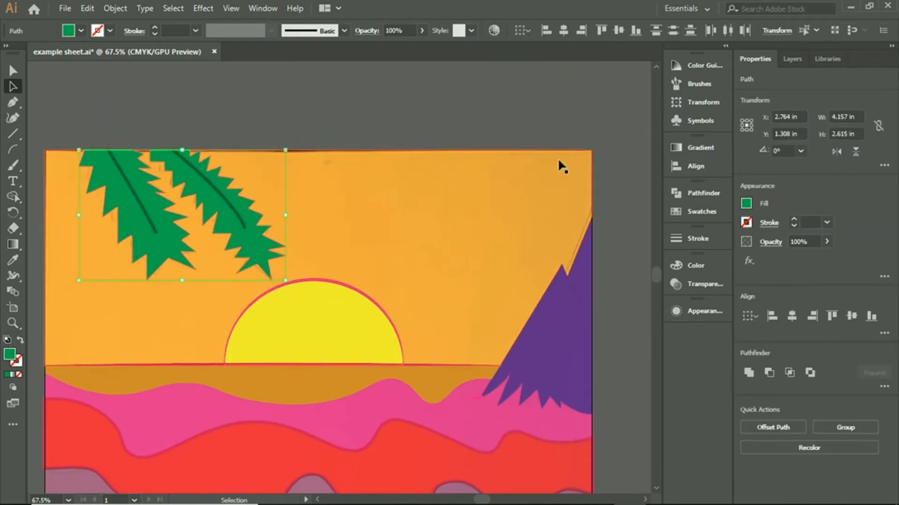
{"action": "left_click", "coordinate": [557, 112]}
{"action": "scroll", "coordinate": [557, 111], "scroll_direction": "down", "scroll_amount": 3}
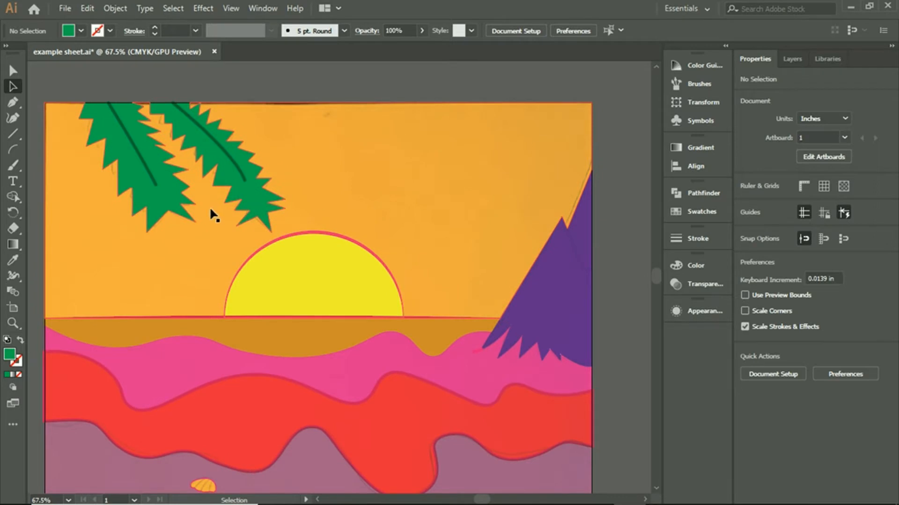
{"action": "left_click", "coordinate": [178, 208]}
{"action": "left_click", "coordinate": [368, 69]}
{"action": "scroll", "coordinate": [368, 70], "scroll_direction": "down", "scroll_amount": 3}
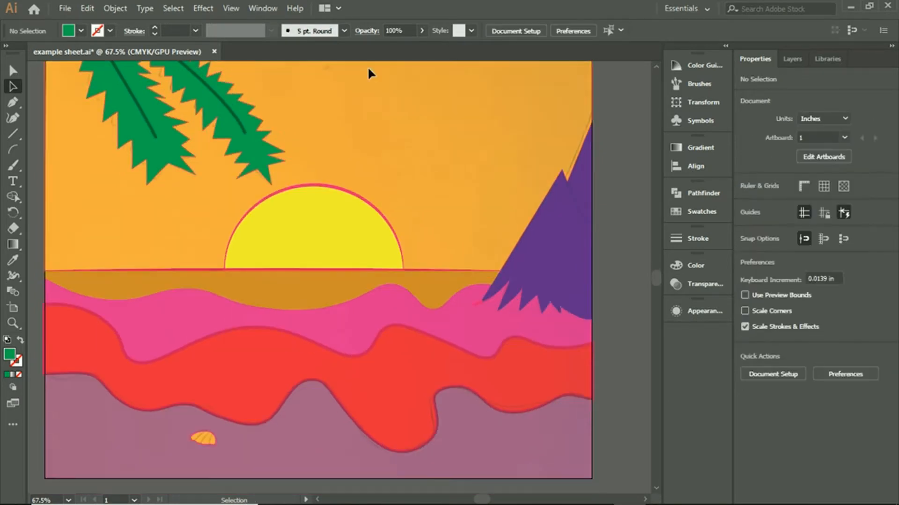
{"action": "scroll", "coordinate": [392, 140], "scroll_direction": "up", "scroll_amount": 6}
{"action": "scroll", "coordinate": [162, 99], "scroll_direction": "down", "scroll_amount": 5}
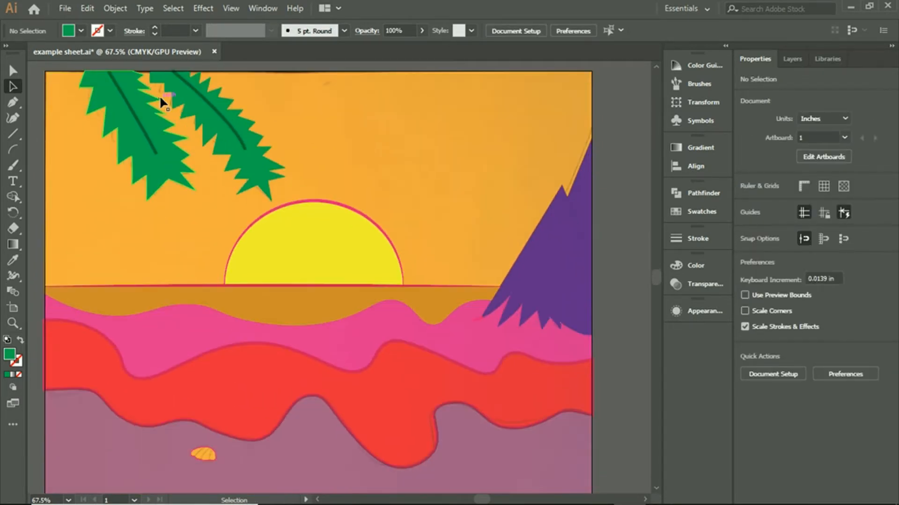
- Make the Sky layer active, fill the seashell on the sand with the pink swatch, and deselect it
{"action": "left_click", "coordinate": [13, 197]}
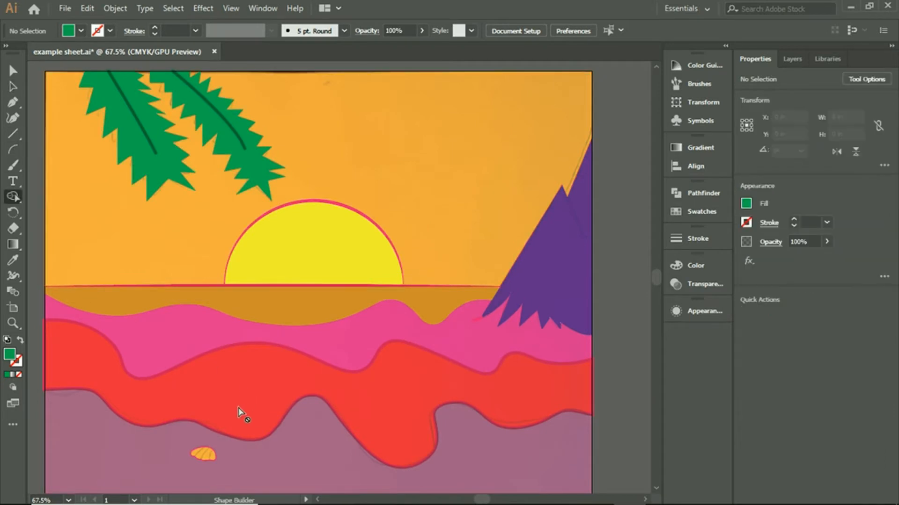
{"action": "left_click", "coordinate": [788, 59]}
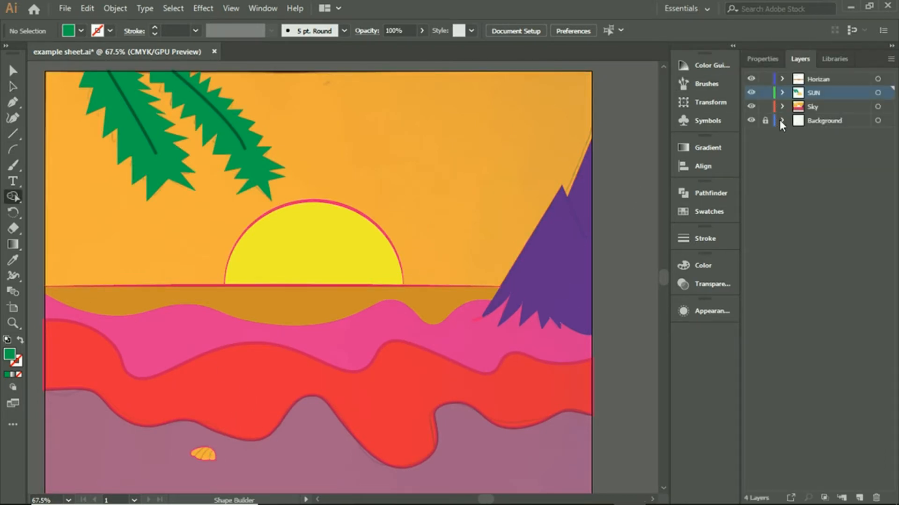
{"action": "left_click", "coordinate": [813, 106]}
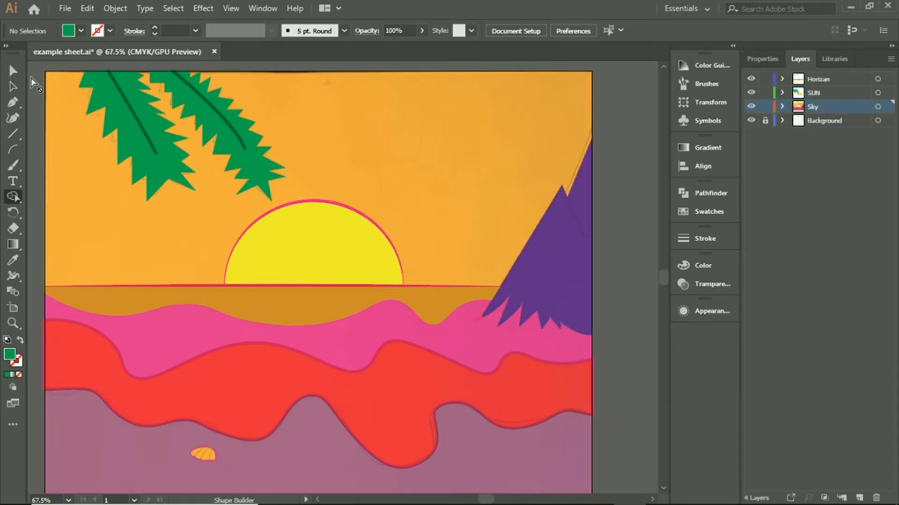
{"action": "left_click", "coordinate": [13, 87]}
{"action": "left_click", "coordinate": [209, 455]}
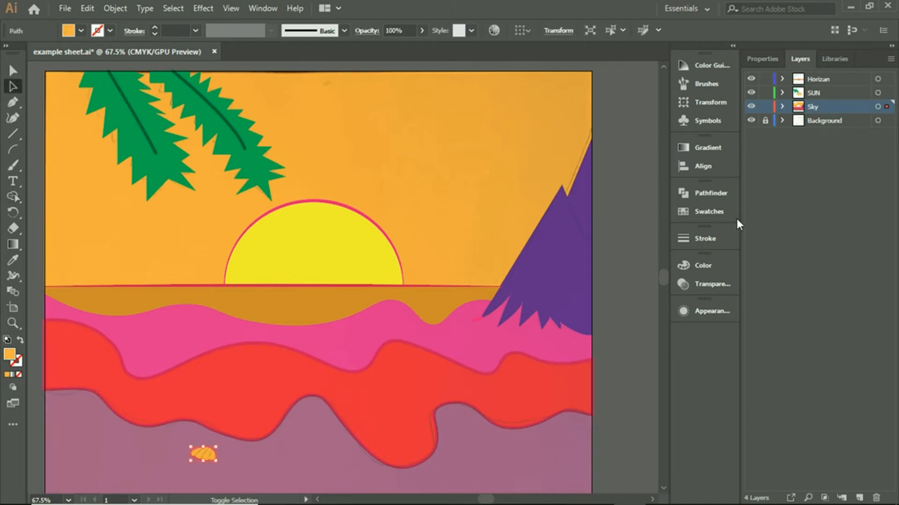
{"action": "left_click", "coordinate": [762, 58]}
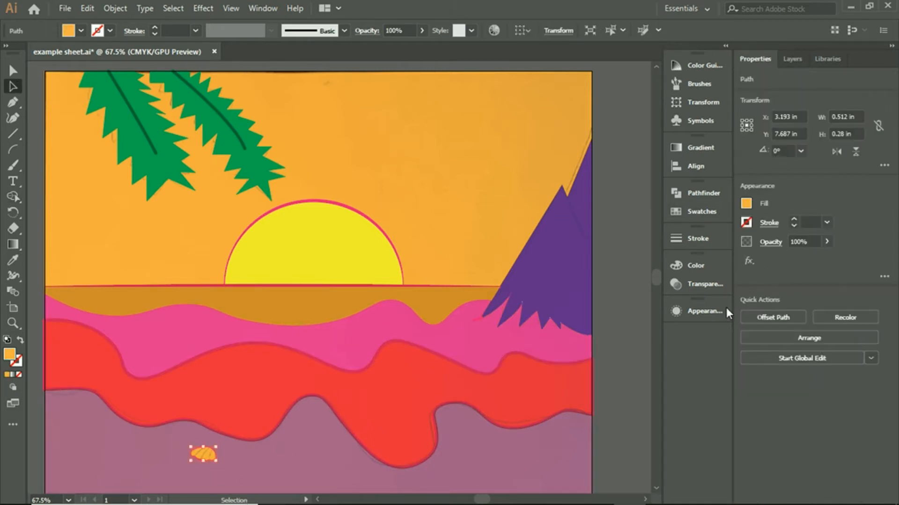
{"action": "left_click", "coordinate": [746, 203]}
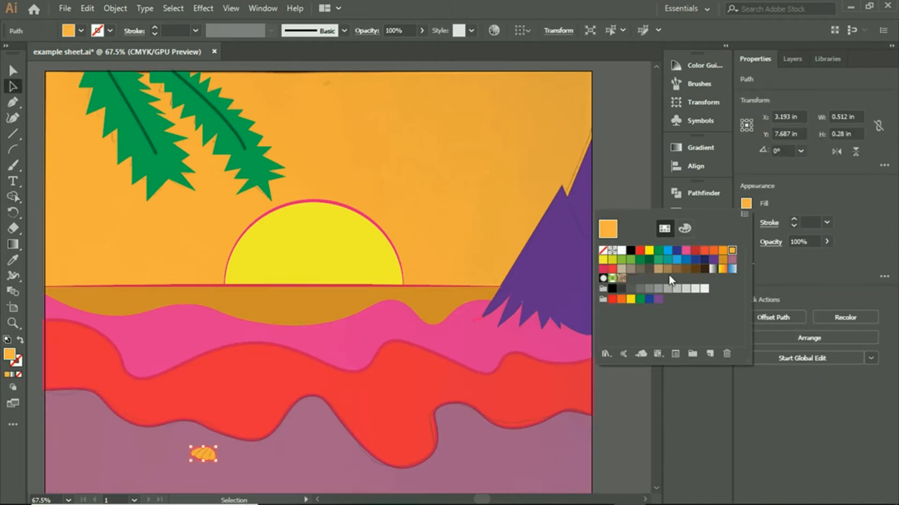
{"action": "left_click", "coordinate": [687, 253]}
{"action": "left_click", "coordinate": [620, 147]}
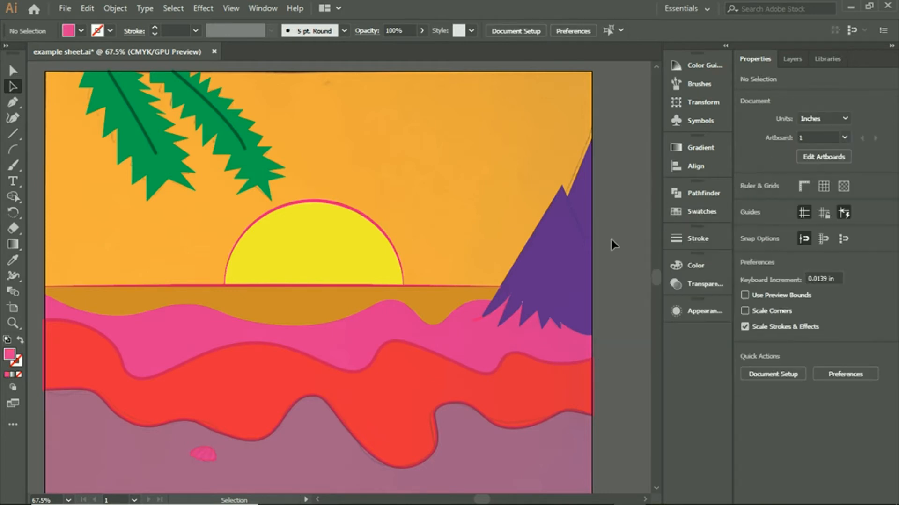
- Set the stroke of the seashell's 1 pt pink outline path to None and deselect it
{"action": "scroll", "coordinate": [611, 239], "scroll_direction": "down", "scroll_amount": 3}
{"action": "left_click", "coordinate": [214, 374]}
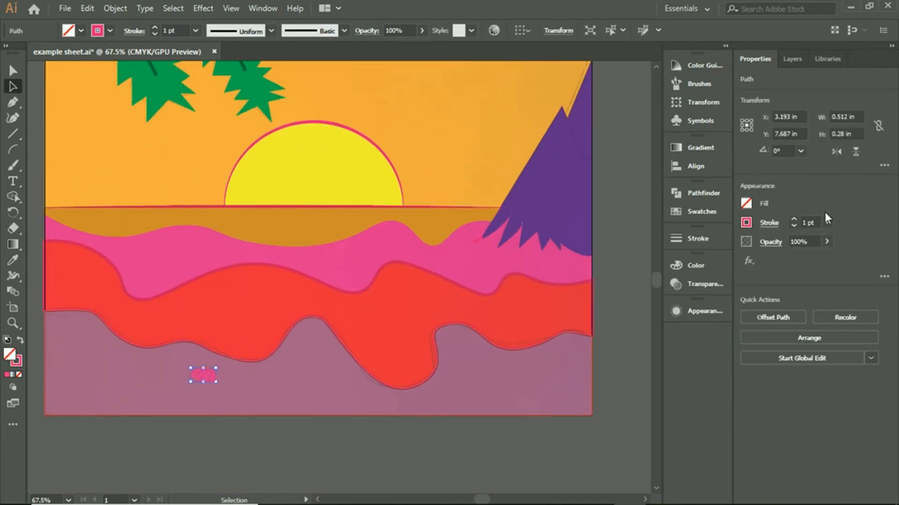
{"action": "left_click", "coordinate": [746, 222]}
{"action": "left_click", "coordinate": [602, 268]}
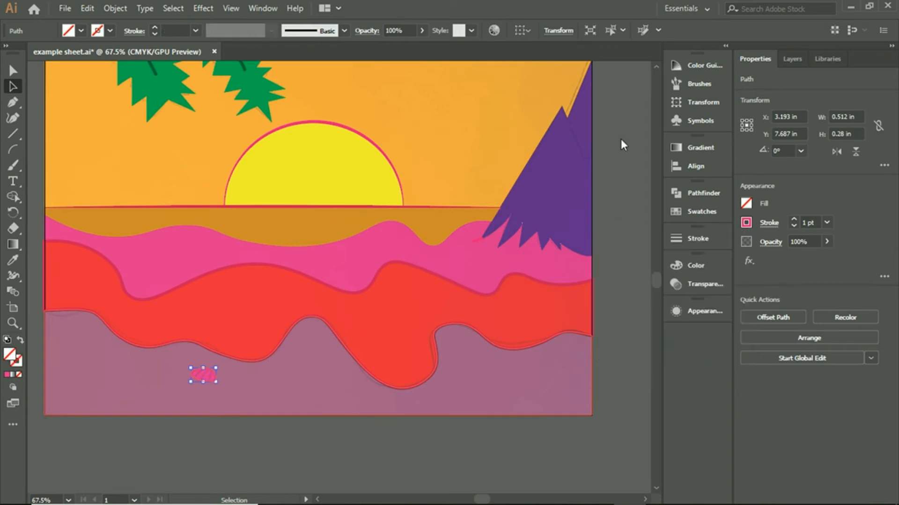
{"action": "left_click", "coordinate": [622, 145]}
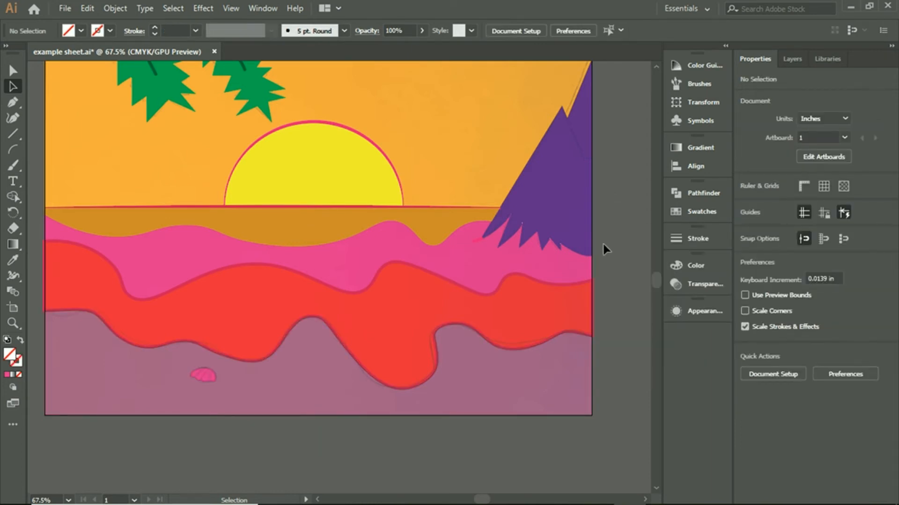
{"action": "left_click", "coordinate": [206, 374]}
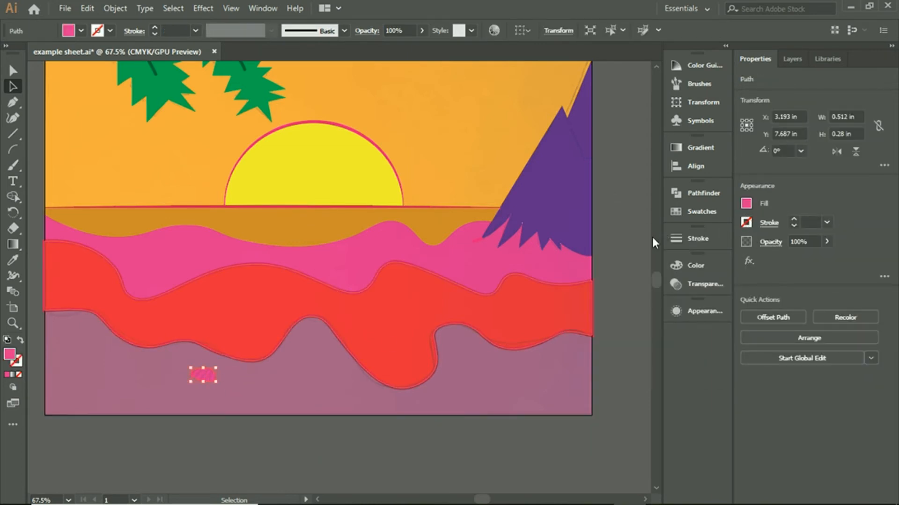
{"action": "left_click", "coordinate": [599, 248]}
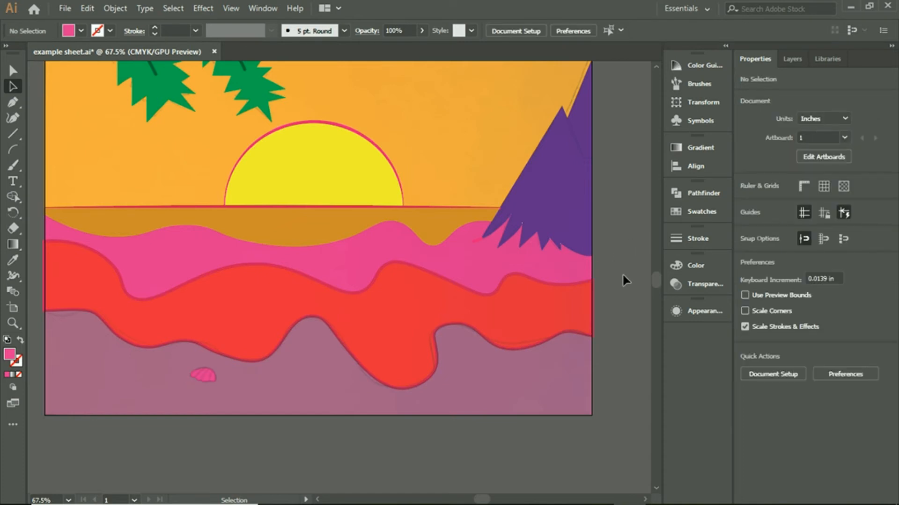
- Set the stroke of the red wave shape to None and deselect it
{"action": "left_click", "coordinate": [366, 323]}
{"action": "left_click", "coordinate": [746, 223]}
{"action": "left_click", "coordinate": [603, 270]}
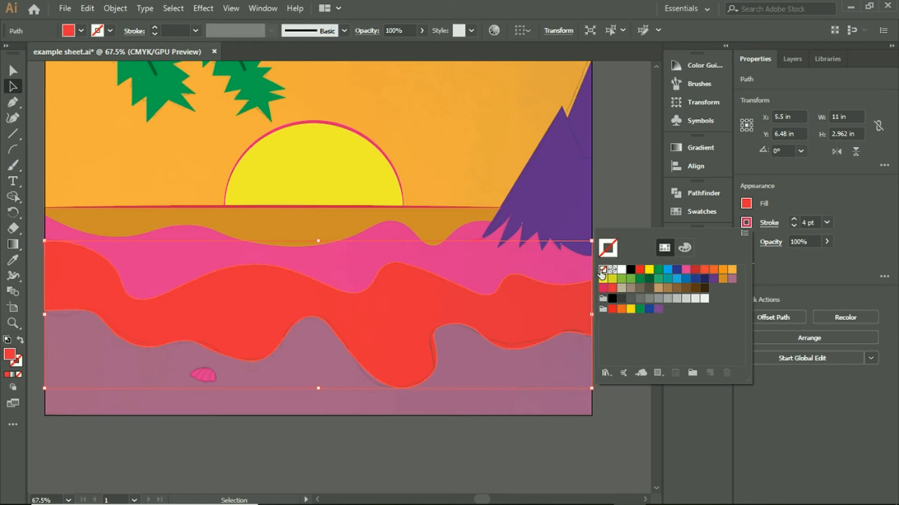
{"action": "left_click", "coordinate": [618, 147]}
{"action": "scroll", "coordinate": [625, 173], "scroll_direction": "up", "scroll_amount": 3}
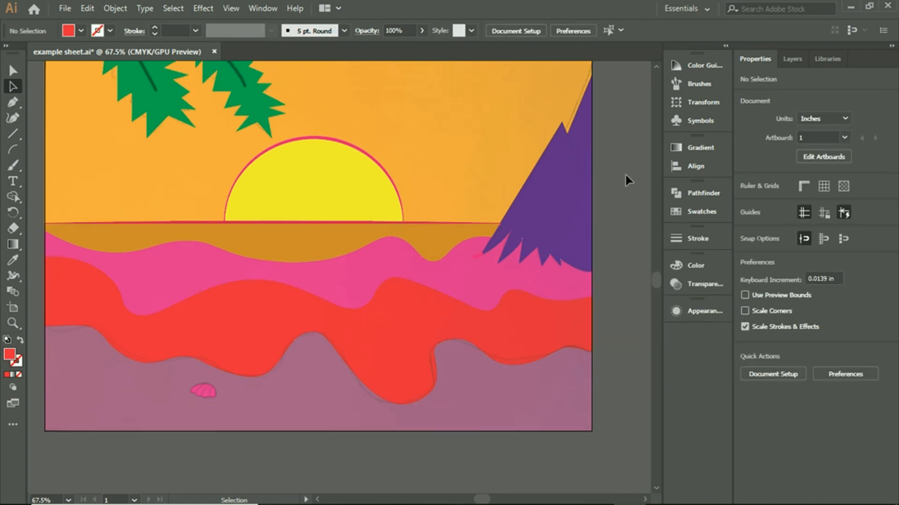
{"action": "scroll", "coordinate": [624, 184], "scroll_direction": "up", "scroll_amount": 2}
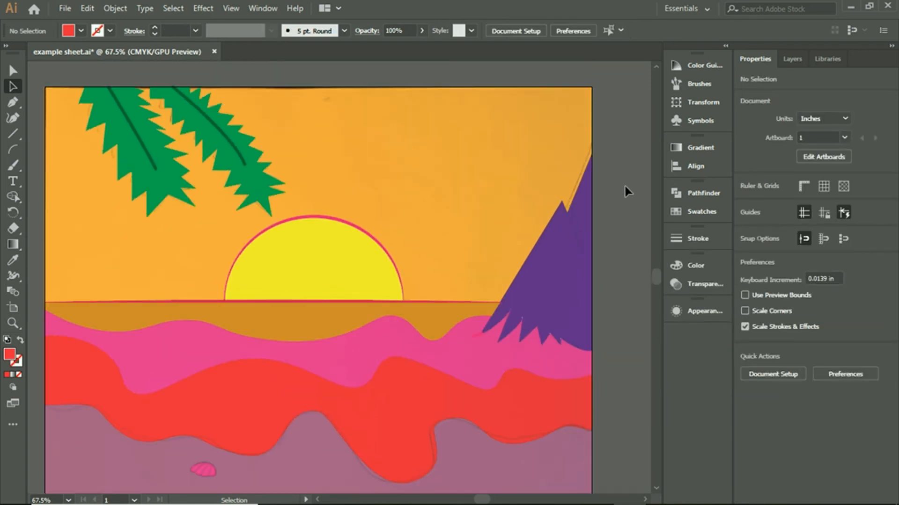